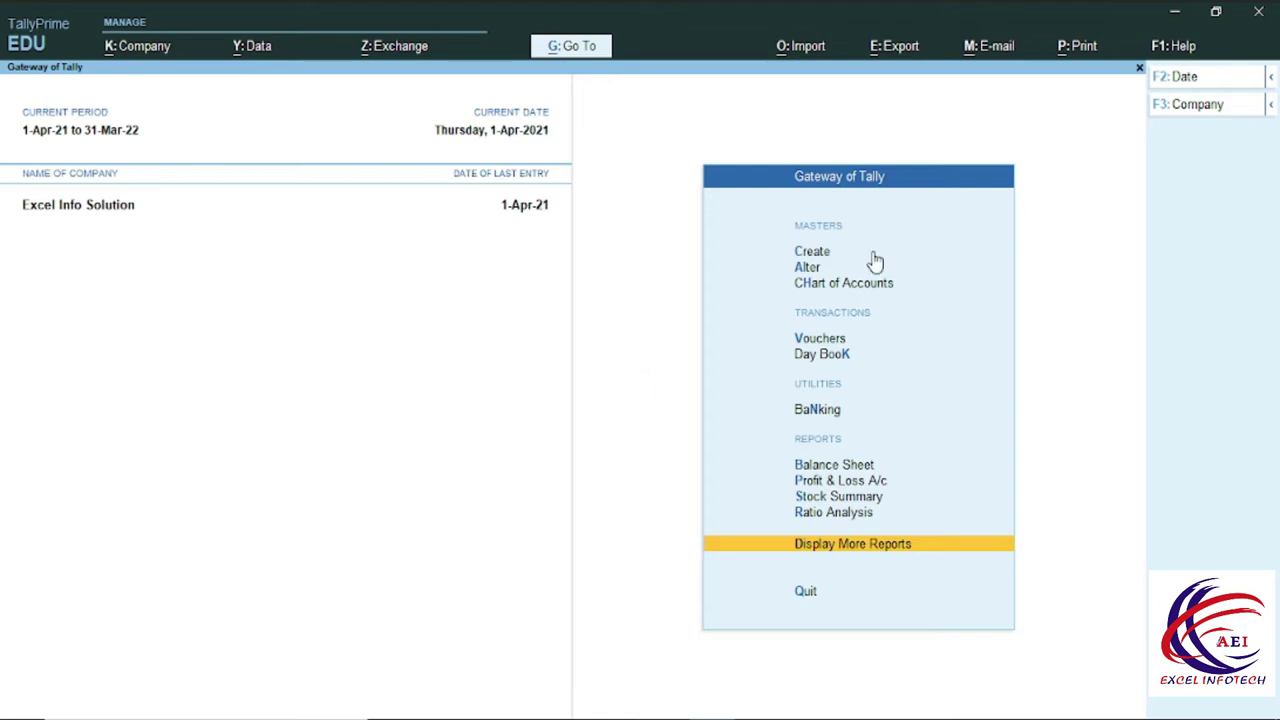
# Look at the additional reports list and the Day Book, and return to the Gateway of Tally.
pyautogui.click(866, 546)
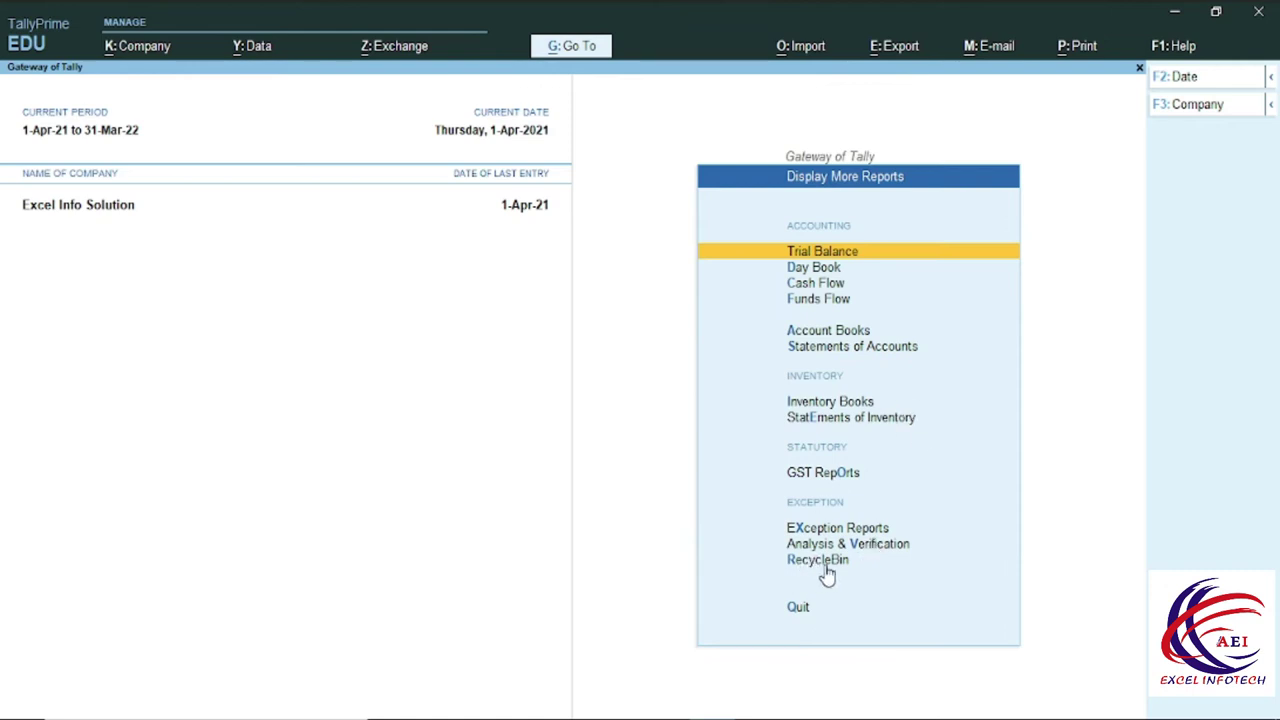
pyautogui.press('d')
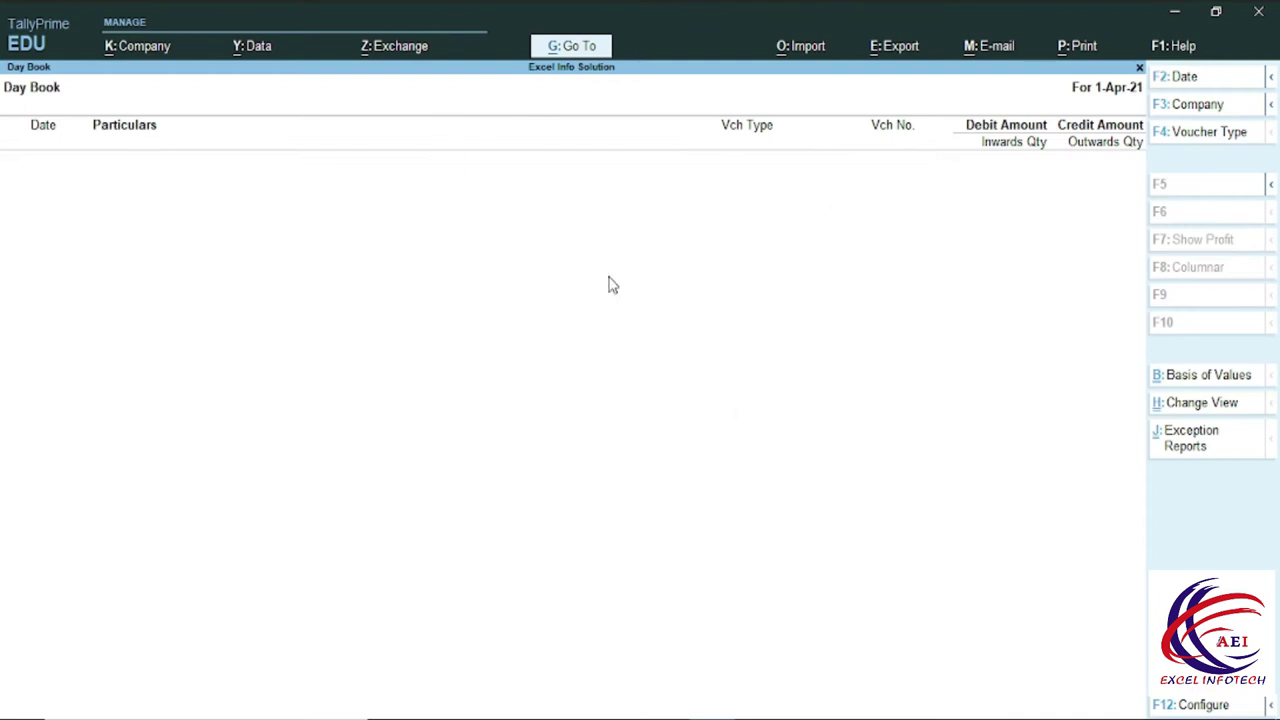
pyautogui.press('Escape')
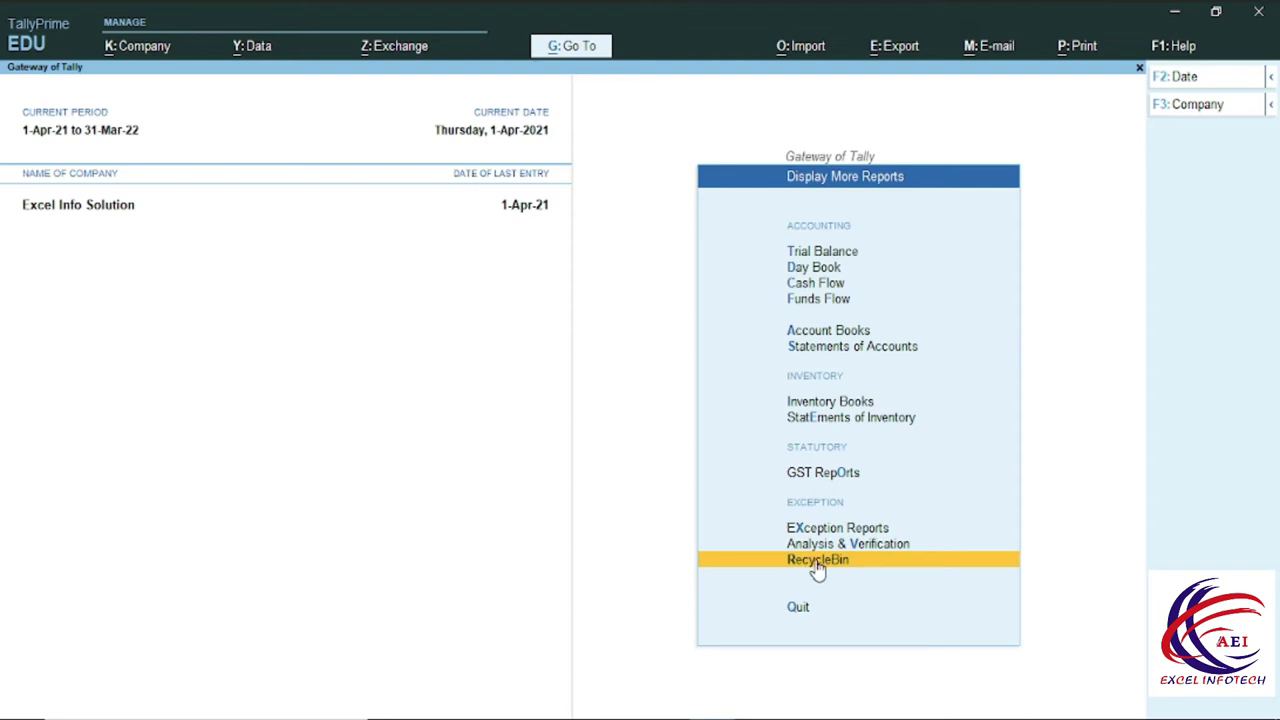
pyautogui.press('Escape')
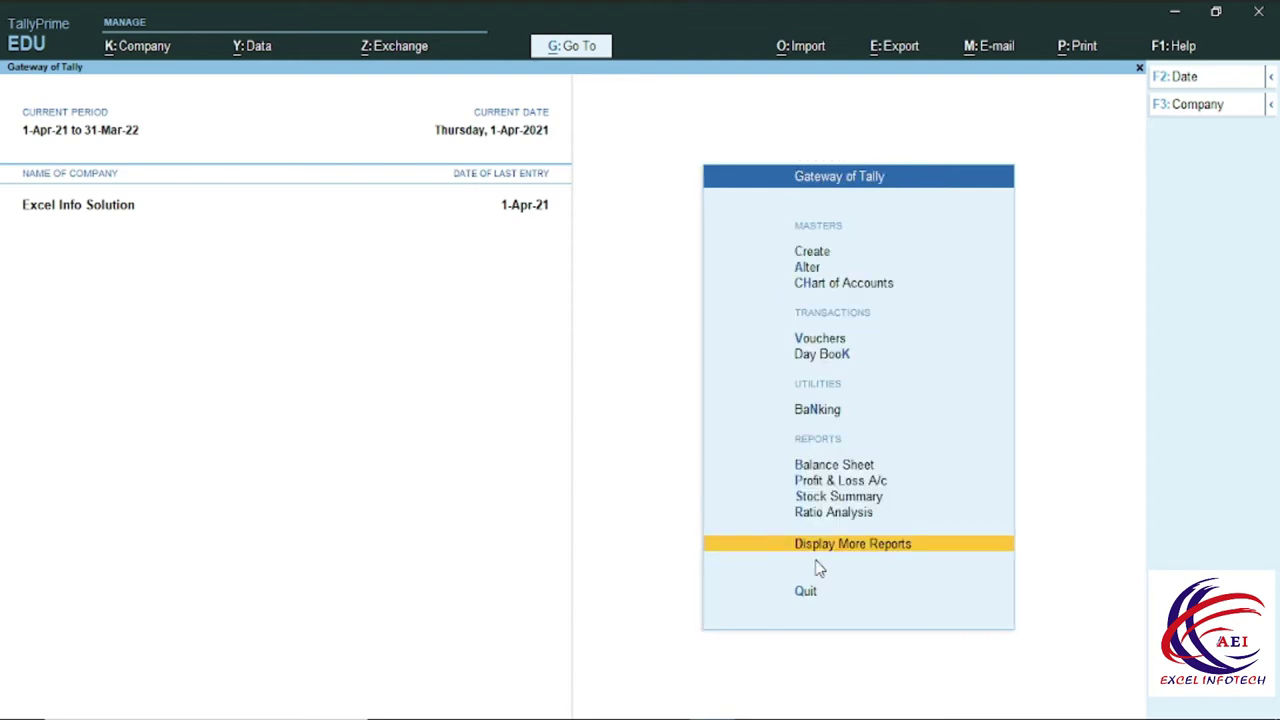
# Start a new sales voucher and review its invoice column configuration without changing it.
pyautogui.click(824, 342)
pyautogui.press('F8')
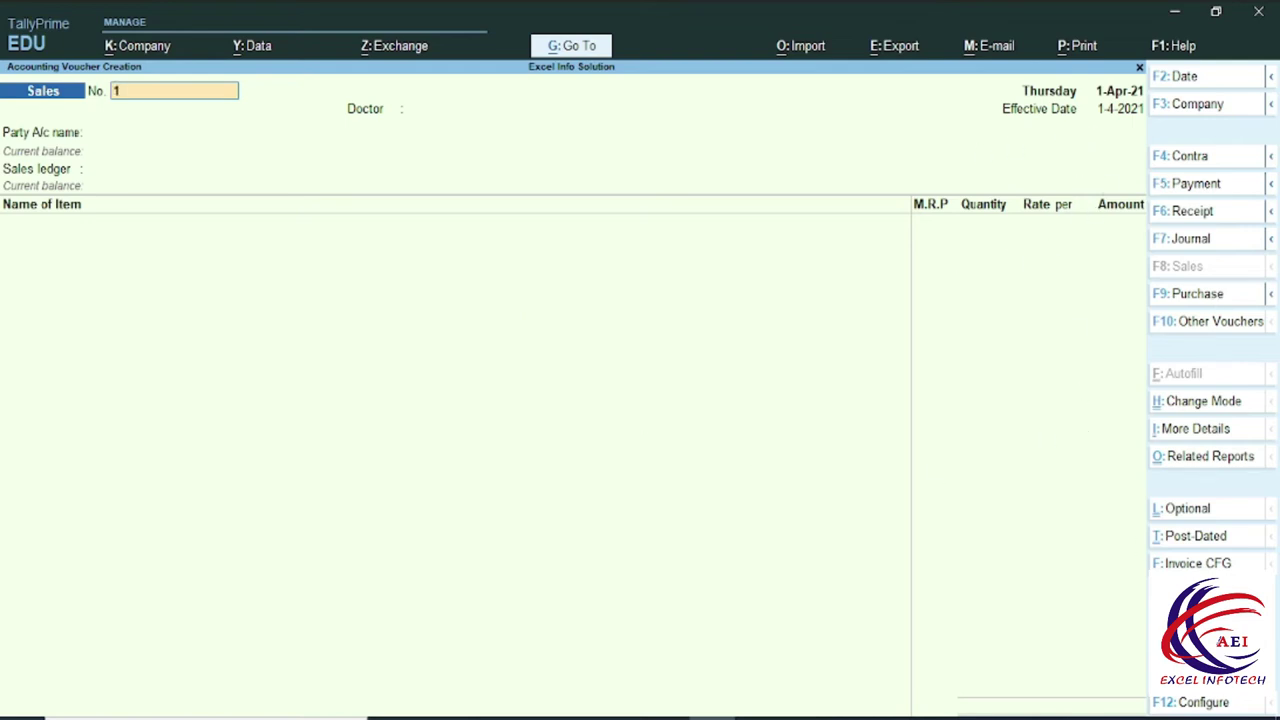
pyautogui.click(1198, 565)
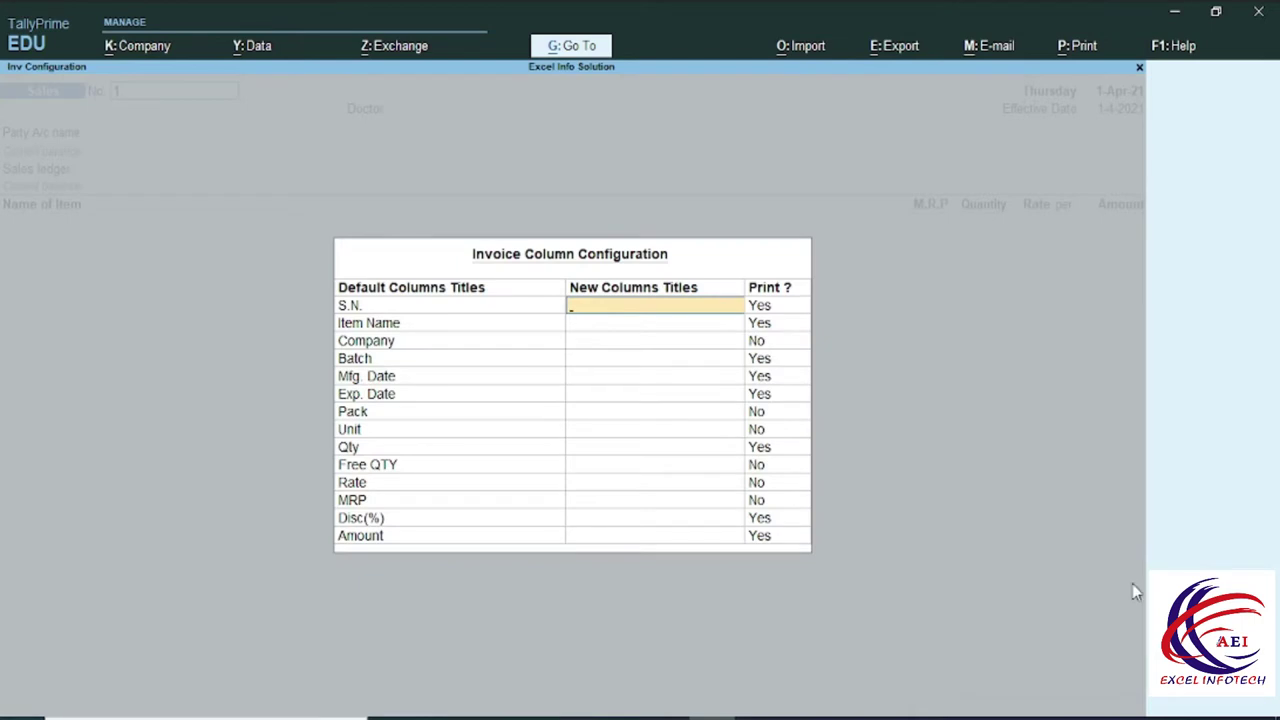
pyautogui.press('Escape')
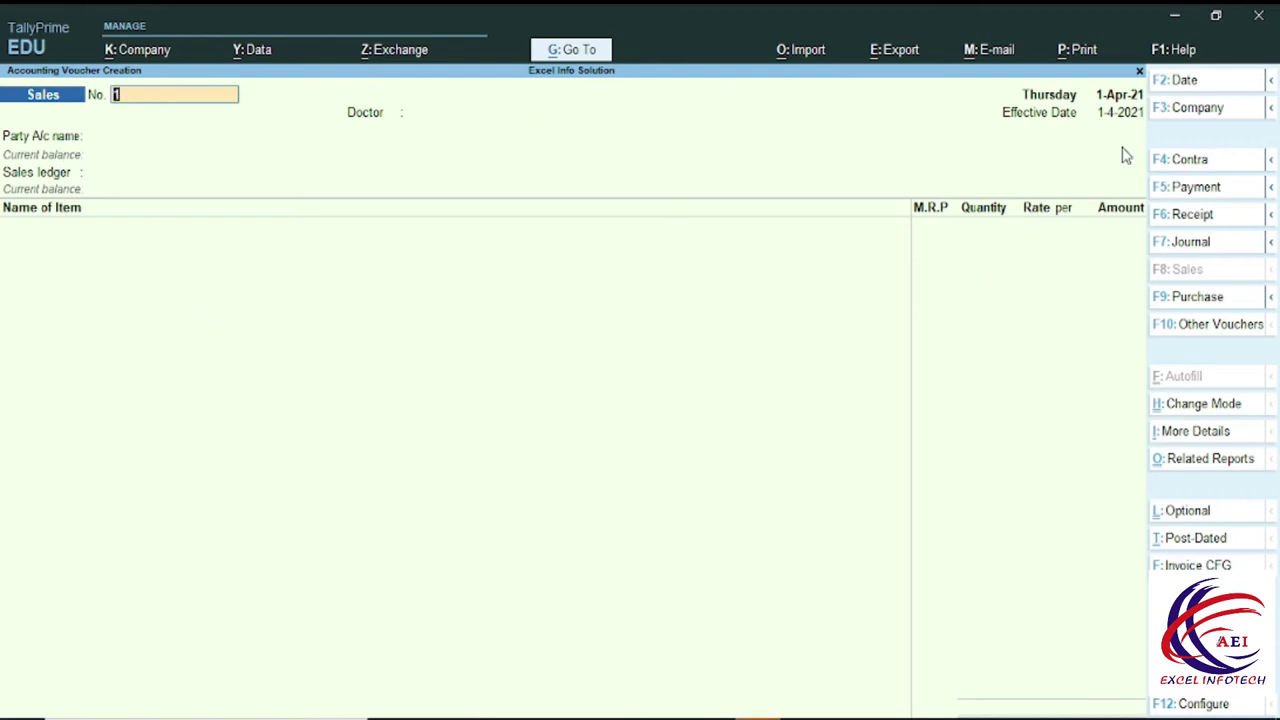
# Assign the listed doctor to the sales voucher and set the party account to Kamal Ind.
pyautogui.press('Return')
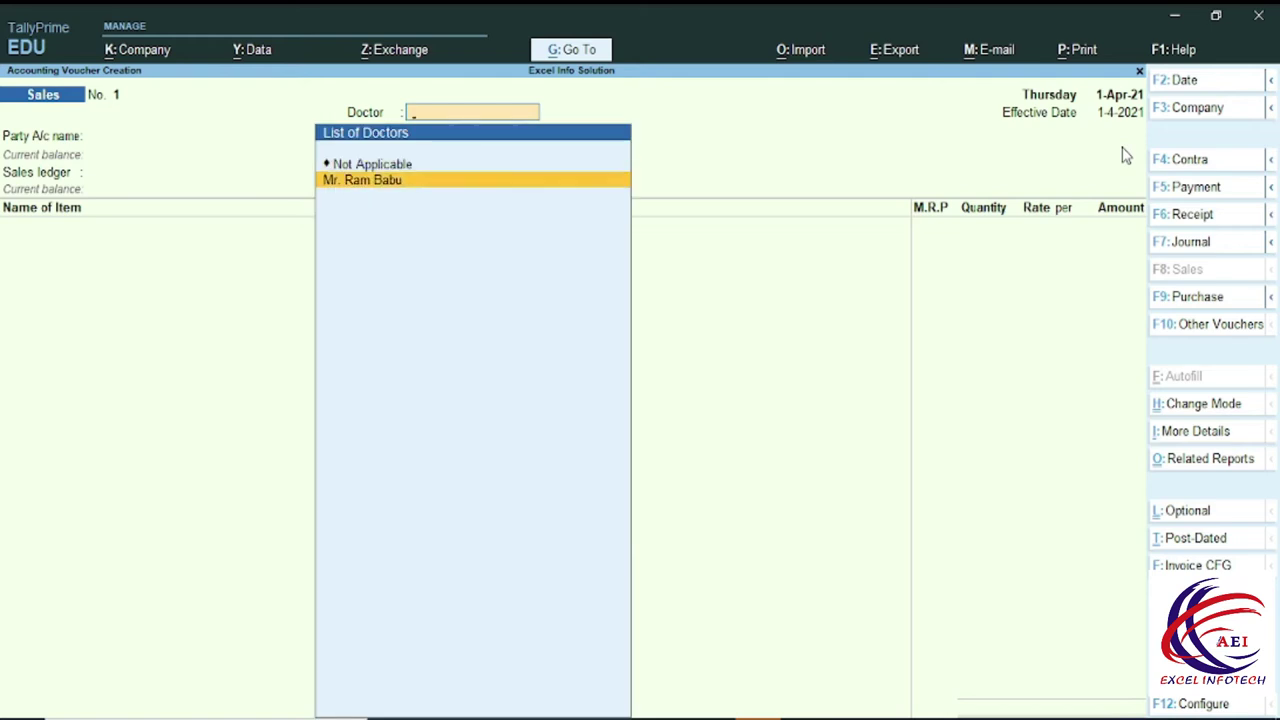
pyautogui.press('Return')
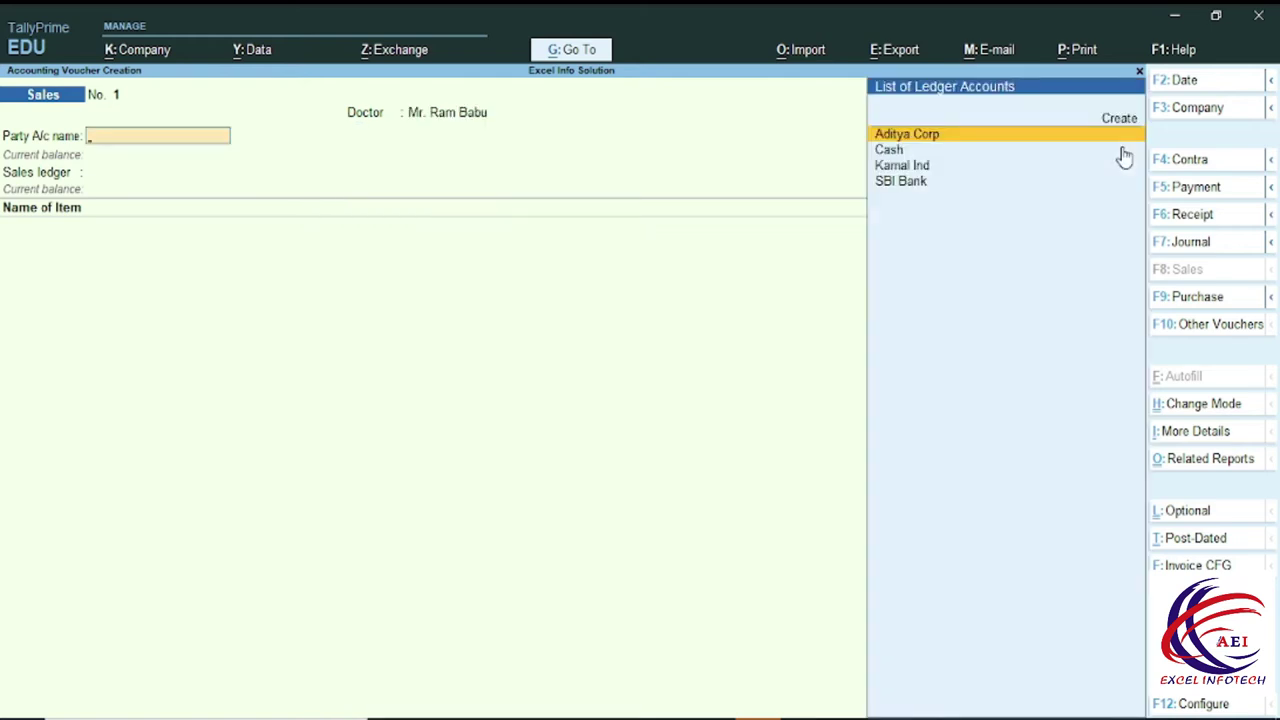
pyautogui.press('Down')
pyautogui.press('Down')
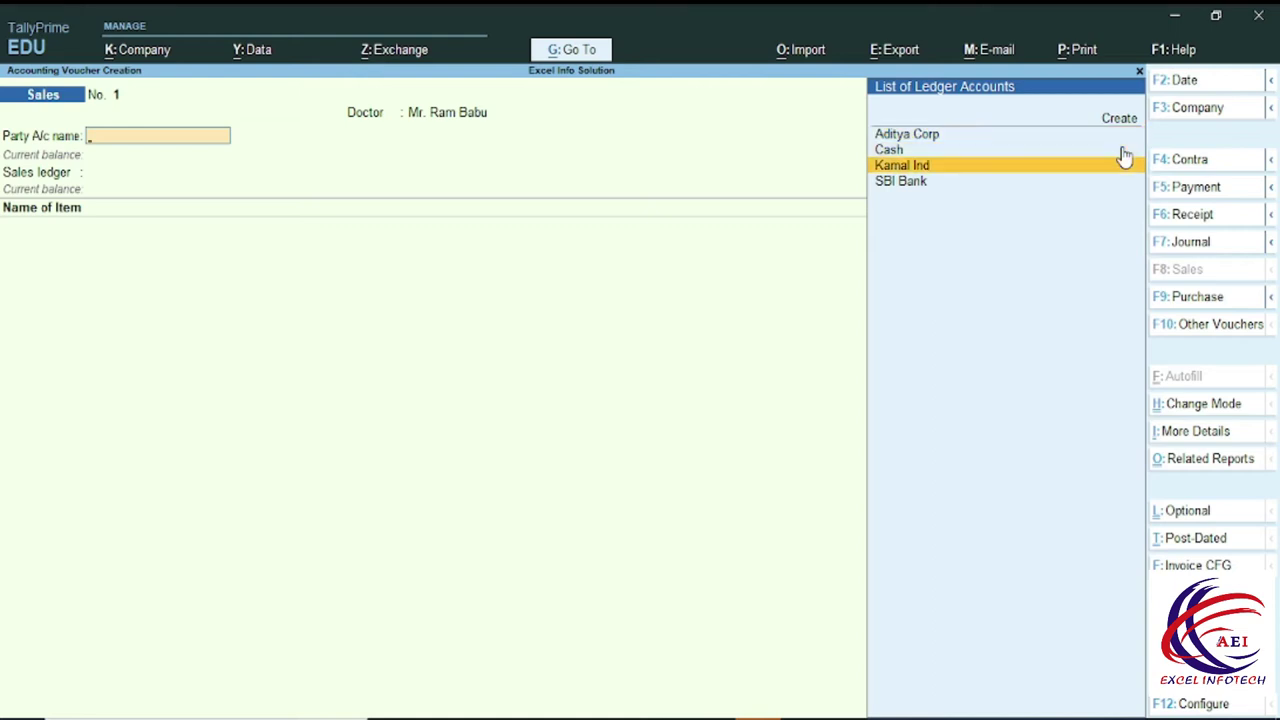
pyautogui.press('Return')
# Leave the dispatch details blank, accept the party details with Goa as place of supply, and use the Sale ledger.
pyautogui.press('Return')
pyautogui.press('Return')
pyautogui.press('Return')
pyautogui.press('Return')
pyautogui.press('Return')
pyautogui.press('Return')
pyautogui.press('Return')
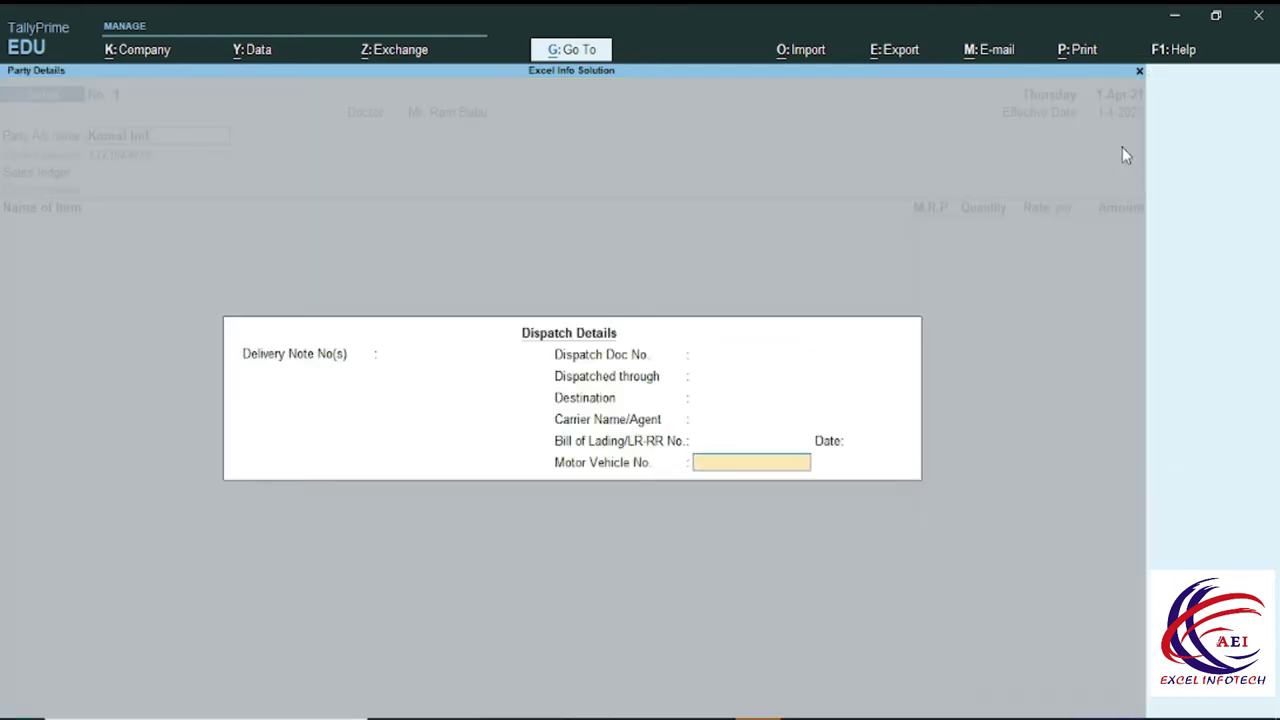
pyautogui.press('Return')
pyautogui.press('Return')
pyautogui.press('Return')
pyautogui.press('Return')
pyautogui.press('Return')
pyautogui.press('Return')
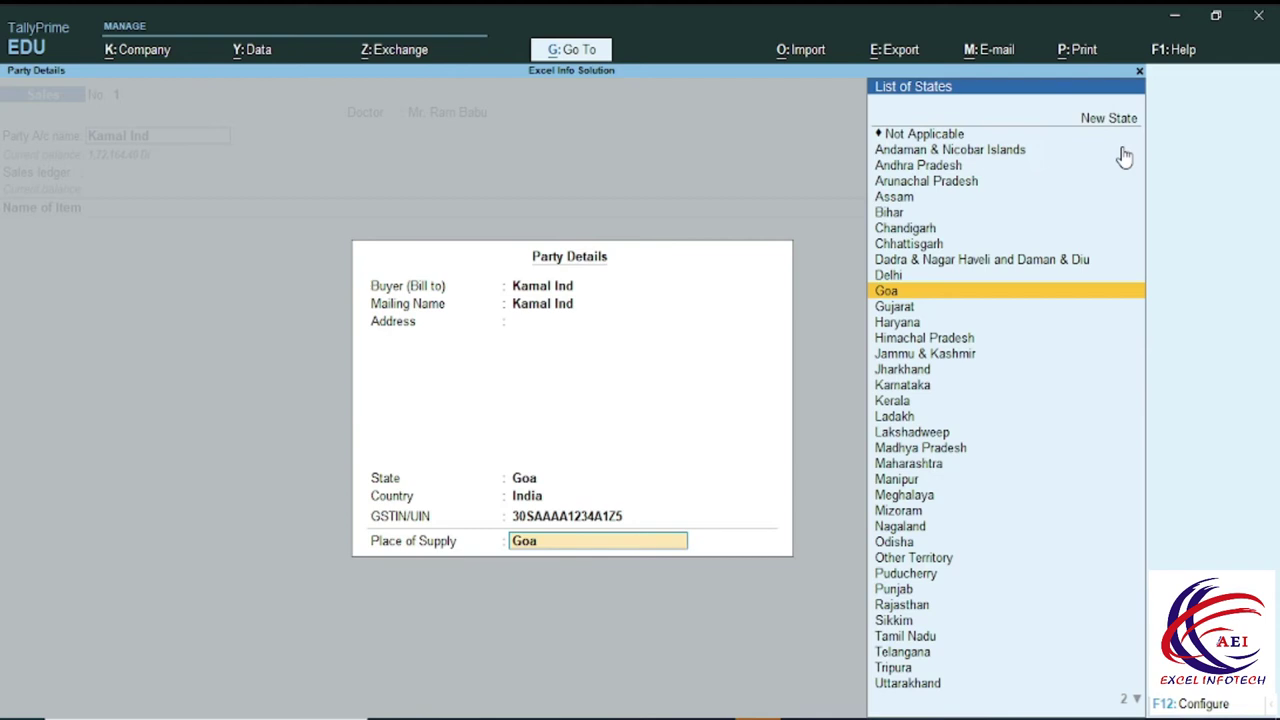
pyautogui.press('Return')
pyautogui.press('Return')
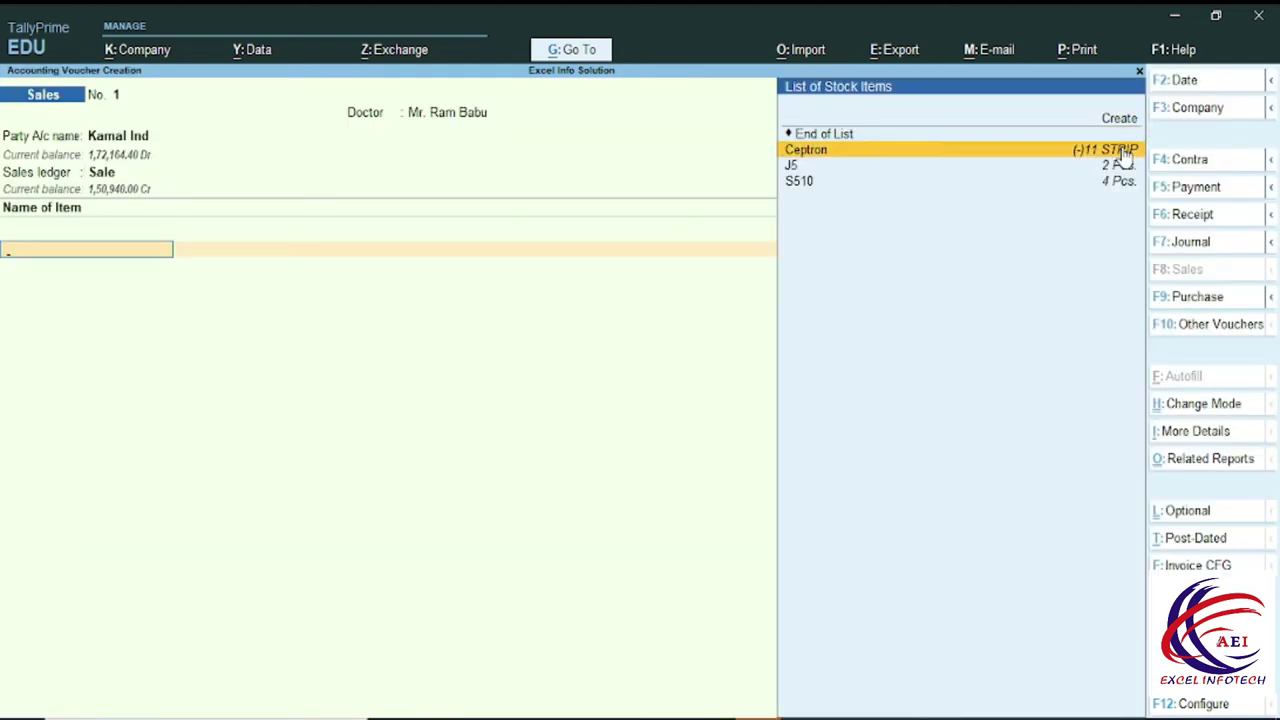
# Add the stock item Ceptron with a quantity of 10 strips at a rate of 120.00.
pyautogui.press('Return')
pyautogui.write('10')
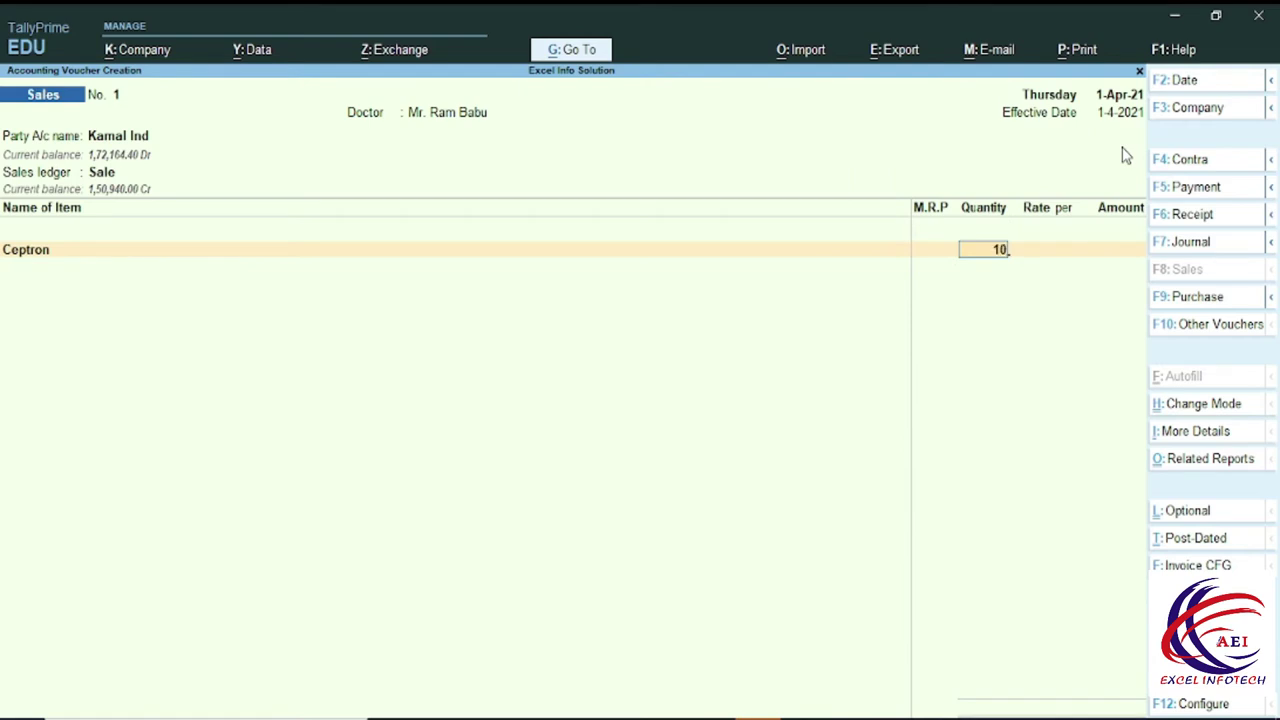
pyautogui.press('Return')
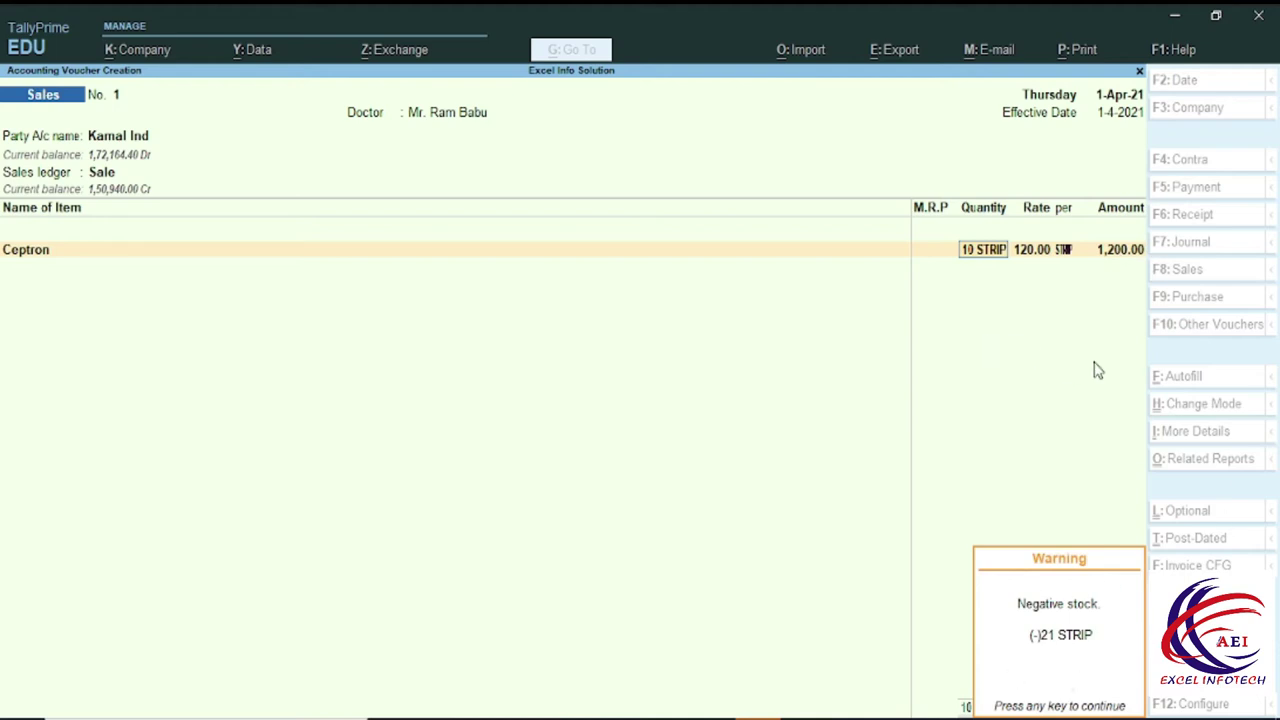
pyautogui.press('Return')
pyautogui.press('Return')
pyautogui.press('Return')
pyautogui.press('Return')
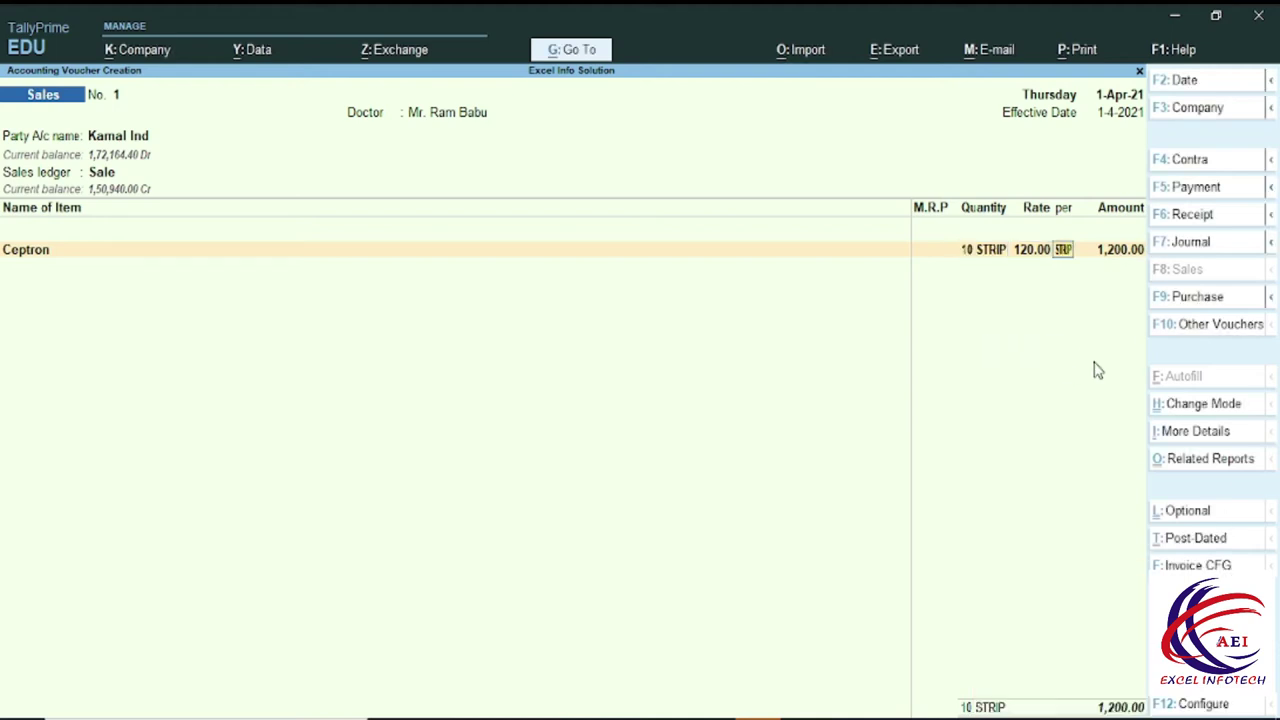
pyautogui.press('Return')
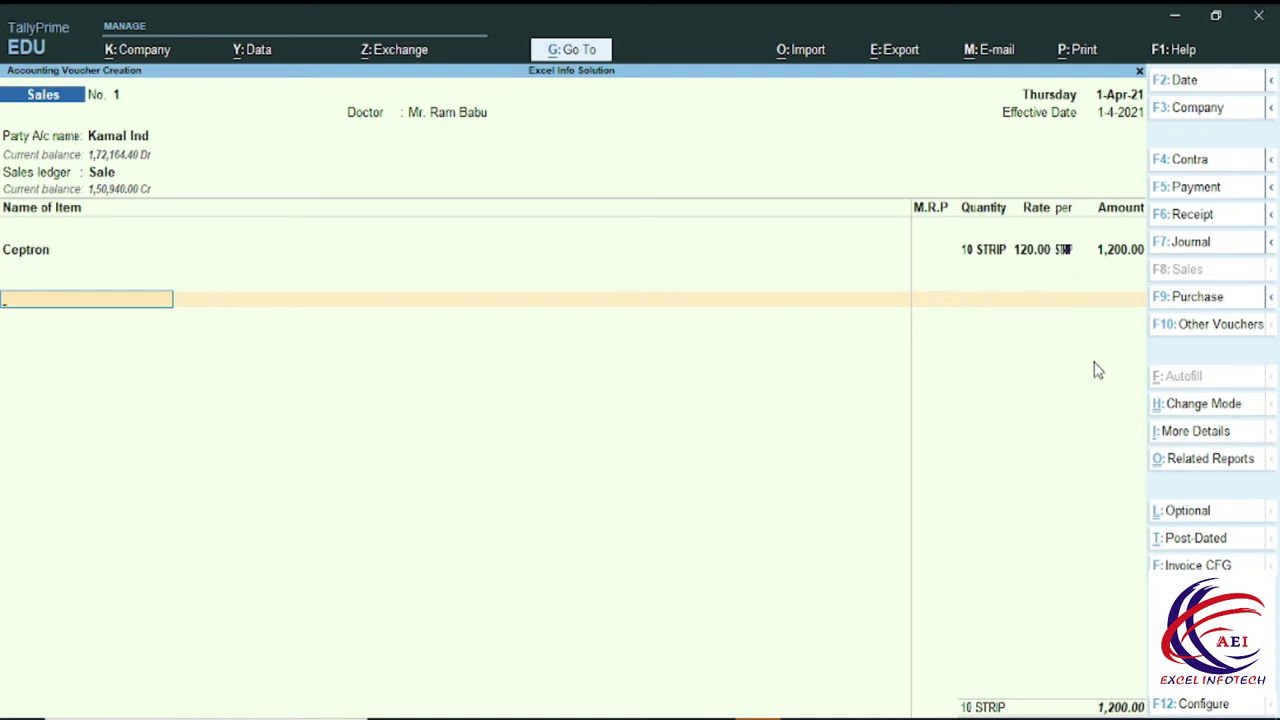
# End the item list and add the IGST ledger to the sales voucher.
pyautogui.press('Return')
pyautogui.press('Down')
pyautogui.press('Down')
pyautogui.press('Down')
pyautogui.press('Down')
pyautogui.press('Up')
pyautogui.press('Return')
pyautogui.press('Return')
pyautogui.press('Return')
pyautogui.press('Return')
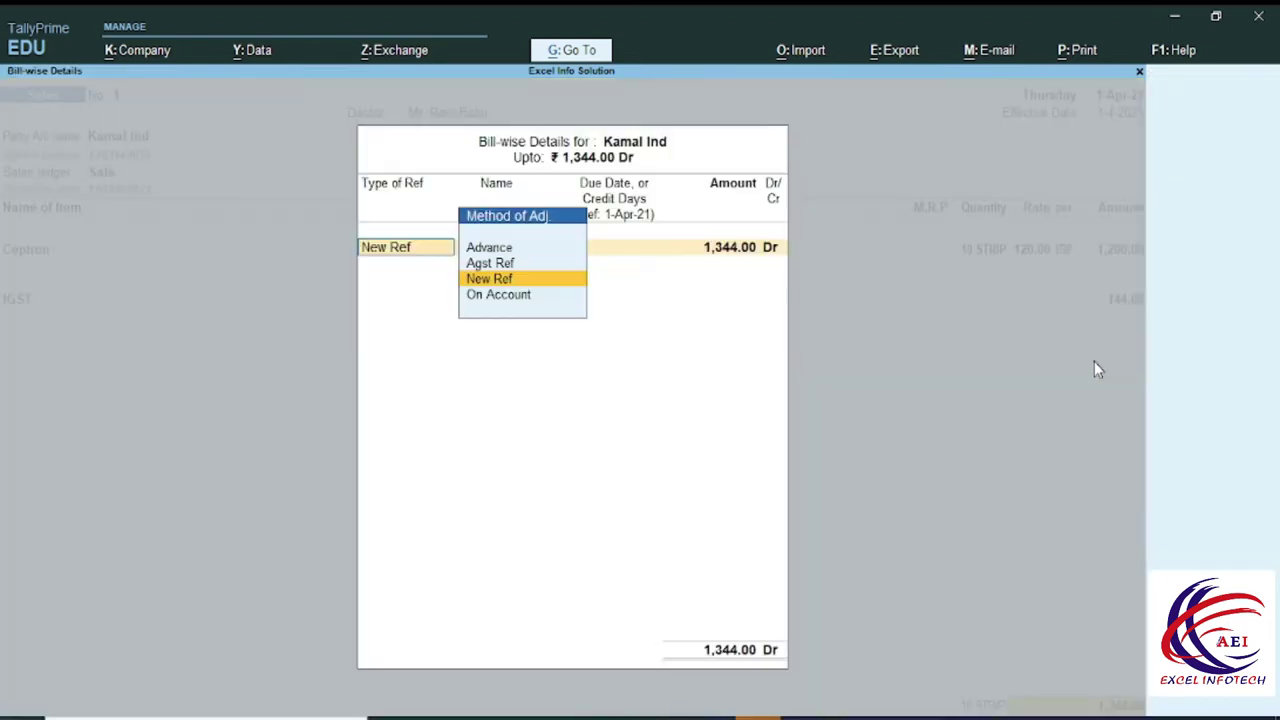
# Record the bill-wise details as New Ref, save the sales voucher and return to the Gateway of Tally.
pyautogui.press('Return')
pyautogui.press('Return')
pyautogui.press('Return')
pyautogui.press('Return')
pyautogui.press('Return')
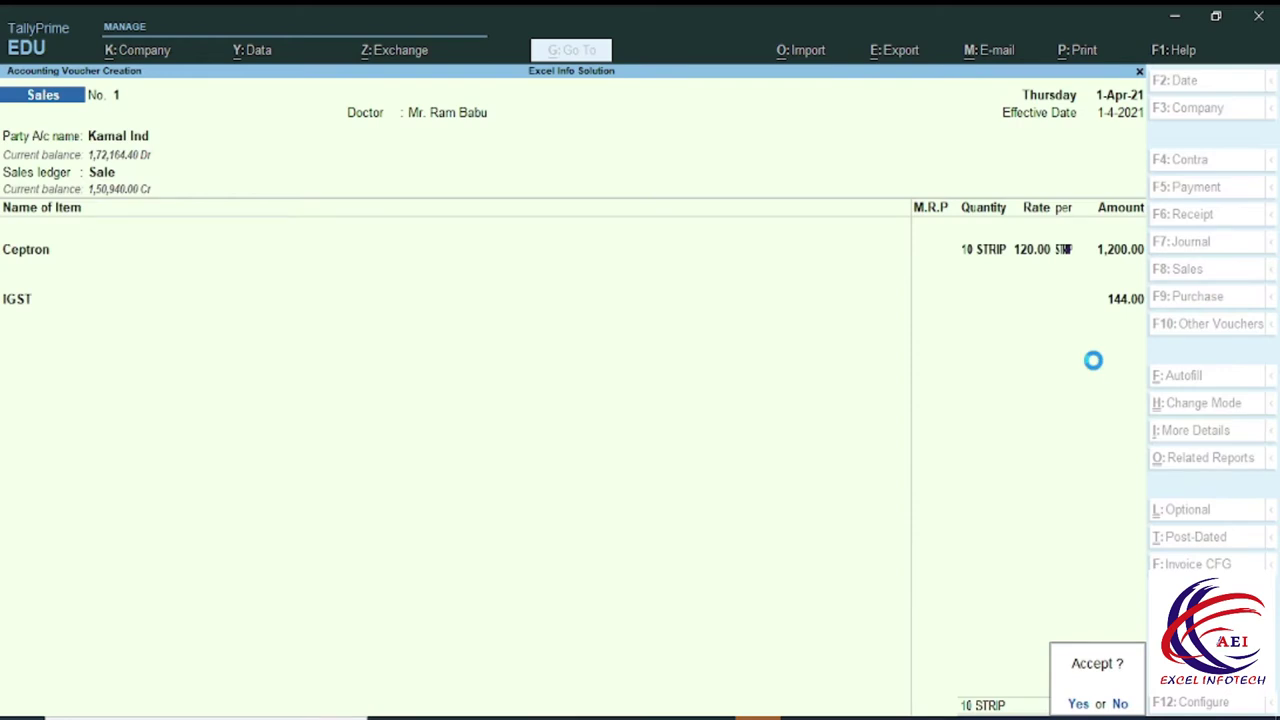
pyautogui.press('Return')
pyautogui.press('Escape')
pyautogui.press('Return')
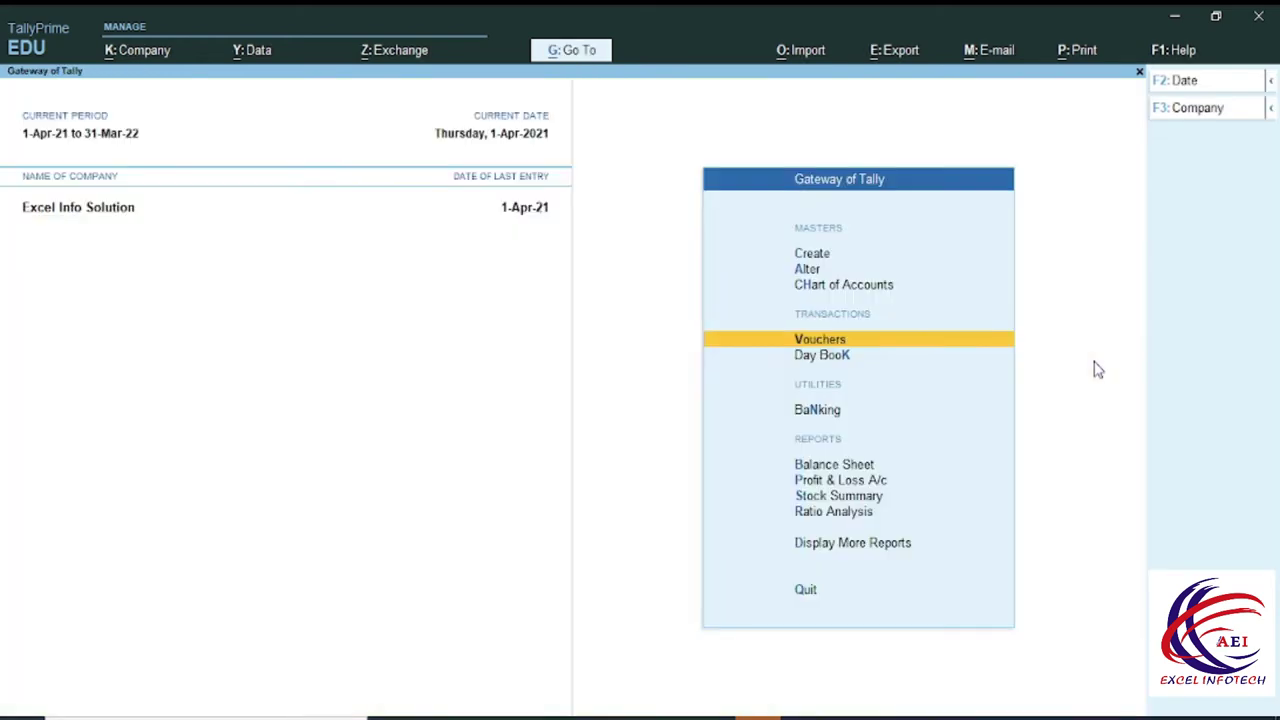
# Open the last Kamal Ind sales voucher, directly above the purchase entry, from the Day Book.
pyautogui.press('k')
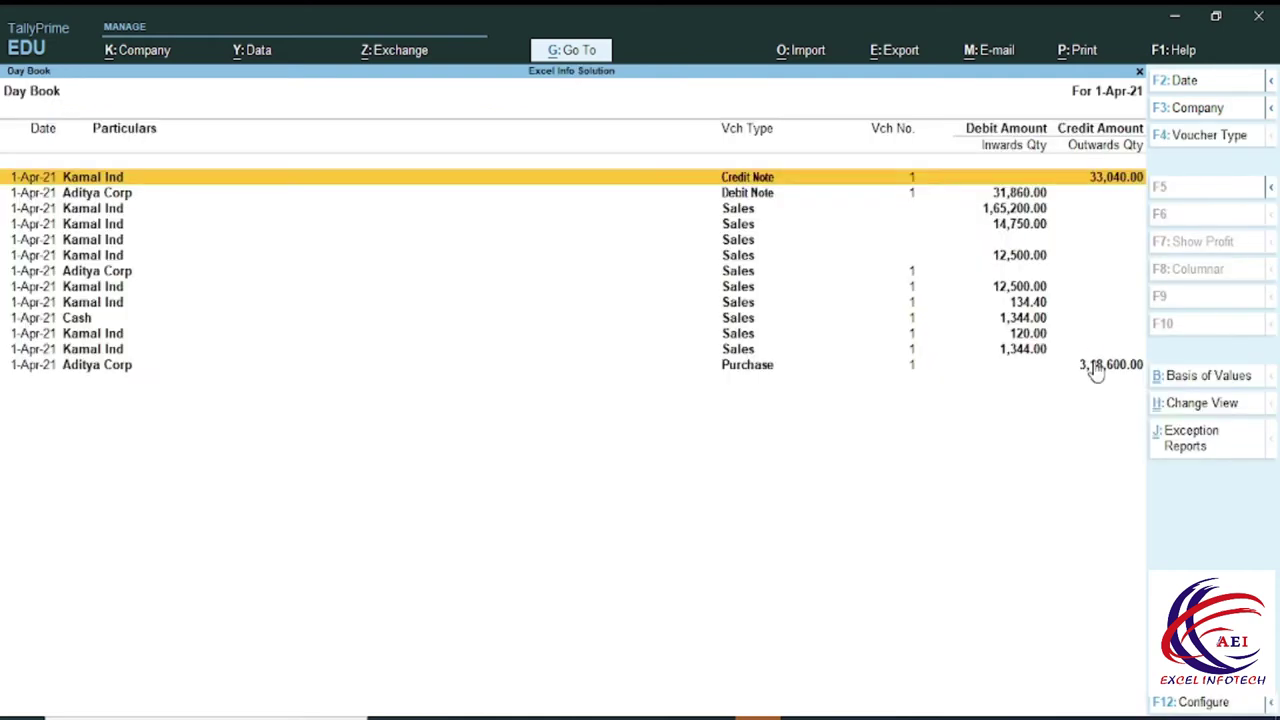
pyautogui.press('Down')
pyautogui.press('Down')
pyautogui.press('Down')
pyautogui.press('Down')
pyautogui.press('Down')
pyautogui.press('Down')
pyautogui.press('Down')
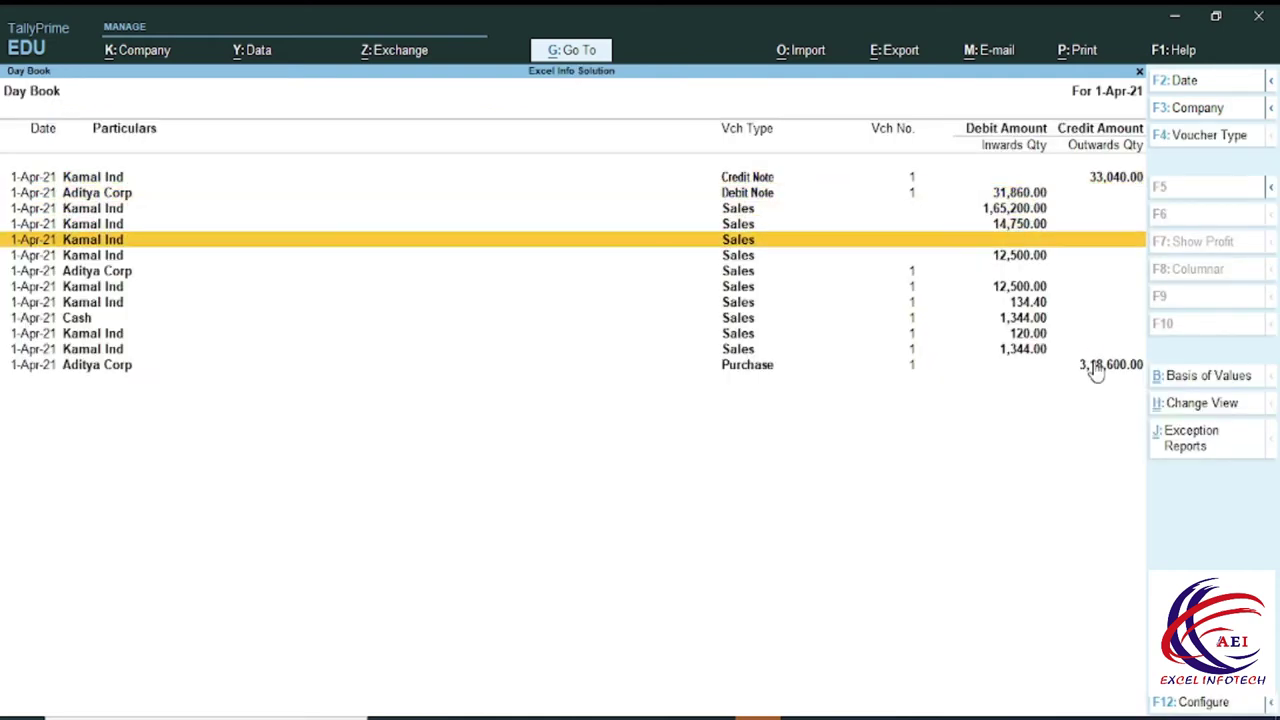
pyautogui.press('Down')
pyautogui.press('Down')
pyautogui.press('Up')
pyautogui.press('Up')
pyautogui.press('Up')
pyautogui.press('Up')
pyautogui.press('Up')
pyautogui.press('Down')
pyautogui.press('Down')
pyautogui.press('Down')
pyautogui.press('Down')
pyautogui.press('Down')
pyautogui.press('Down')
pyautogui.press('Down')
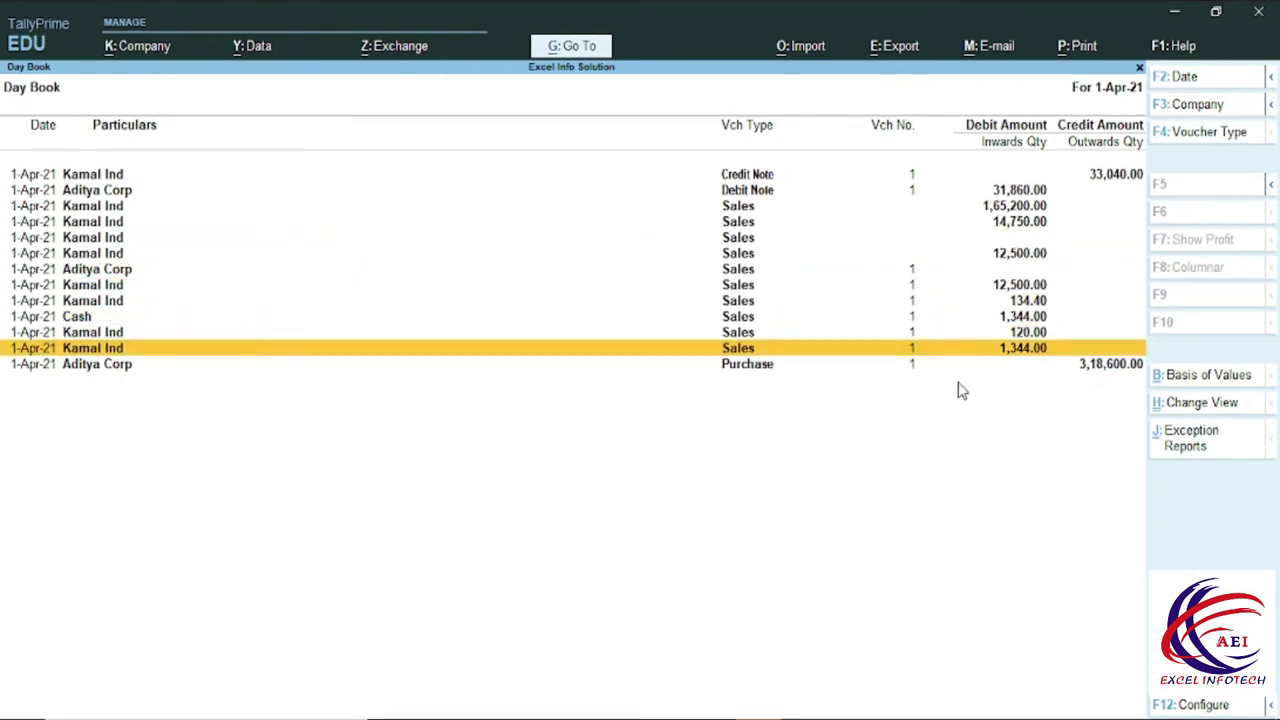
pyautogui.press('Return')
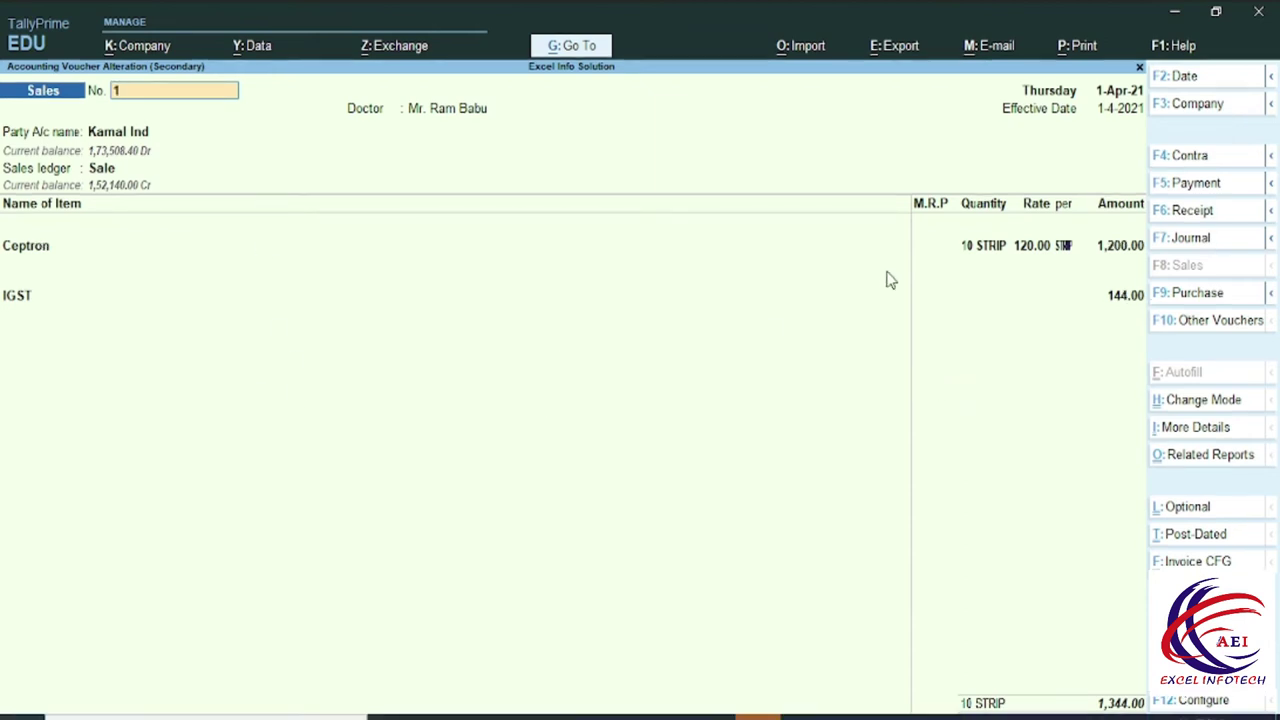
# Preview the voucher's Tax Invoice printout and examine its item columns, tax summary and balance section at enlarged size.
pyautogui.hotkey('alt', 'p')
pyautogui.press('Return')
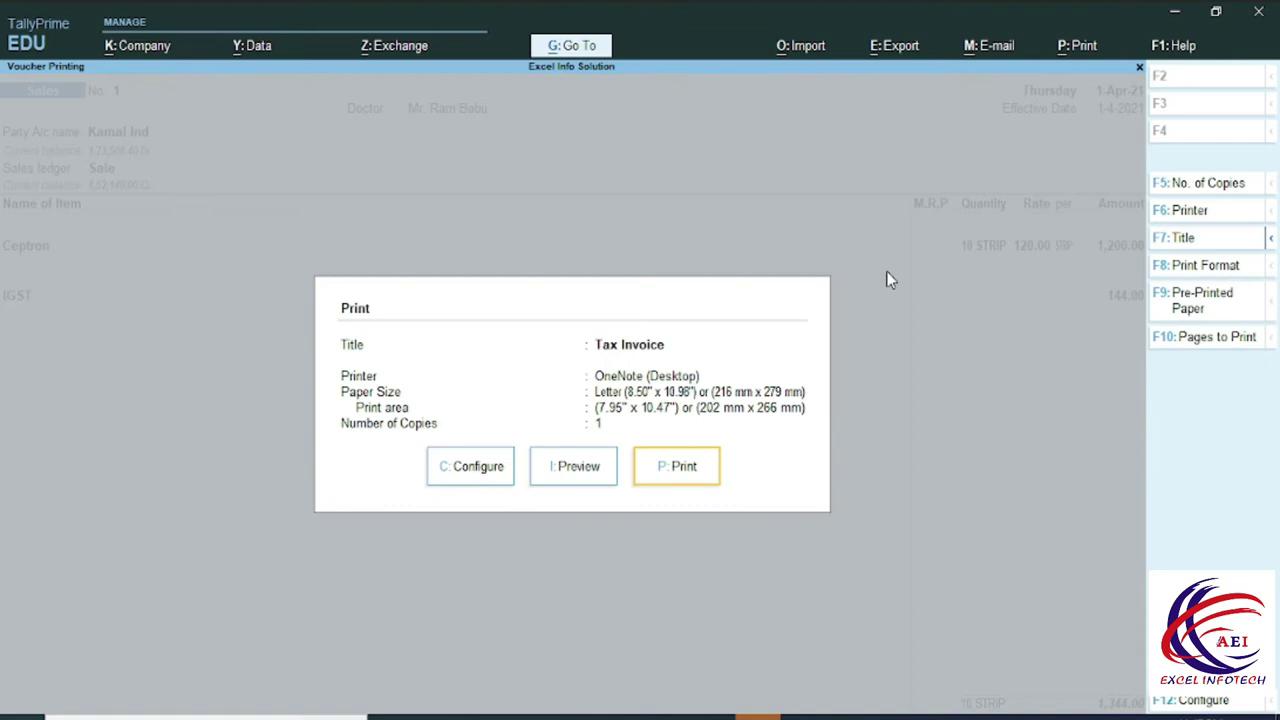
pyautogui.press('Left')
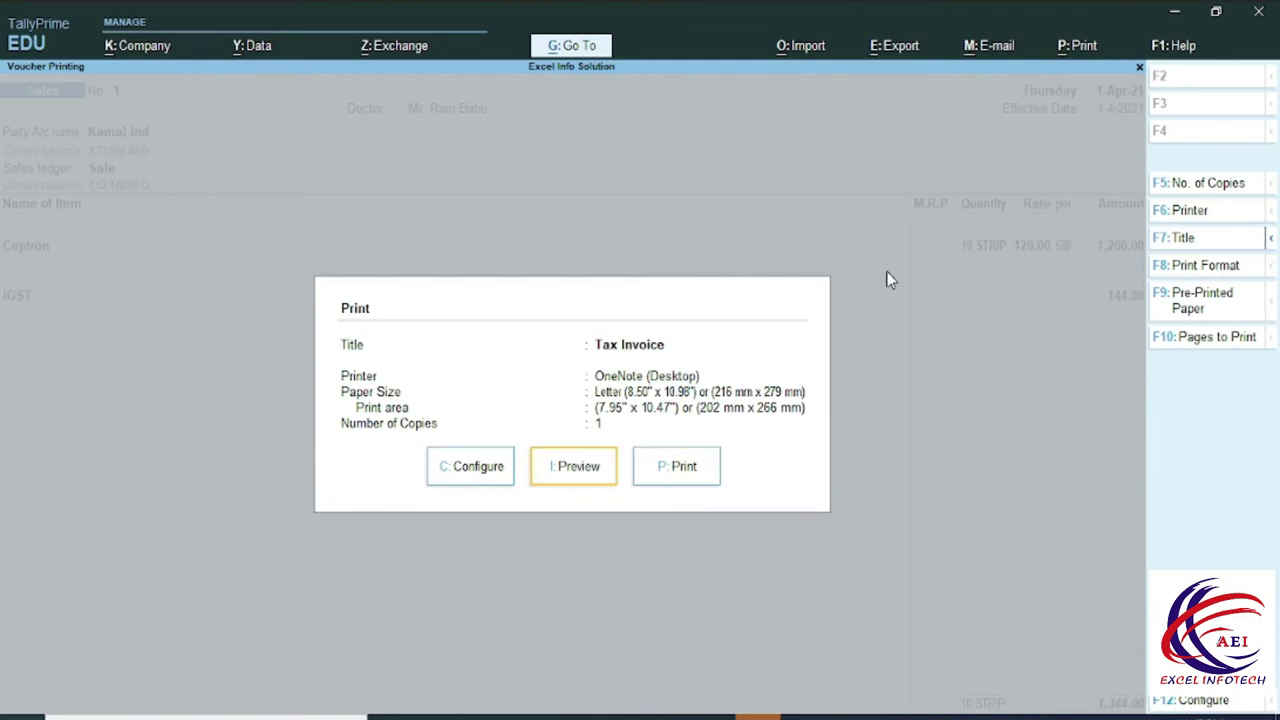
pyautogui.press('Return')
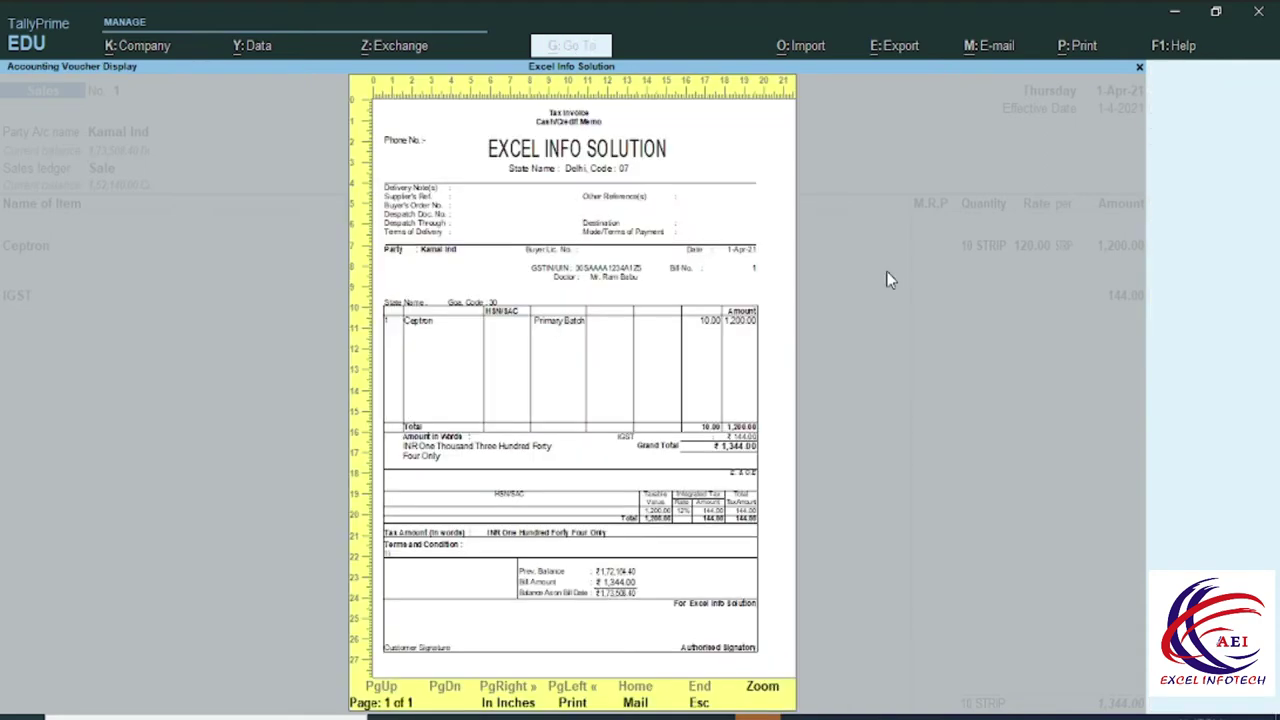
pyautogui.press('Return')
pyautogui.scroll(-1, 293, 294)
pyautogui.scroll(-2, 300, 300)
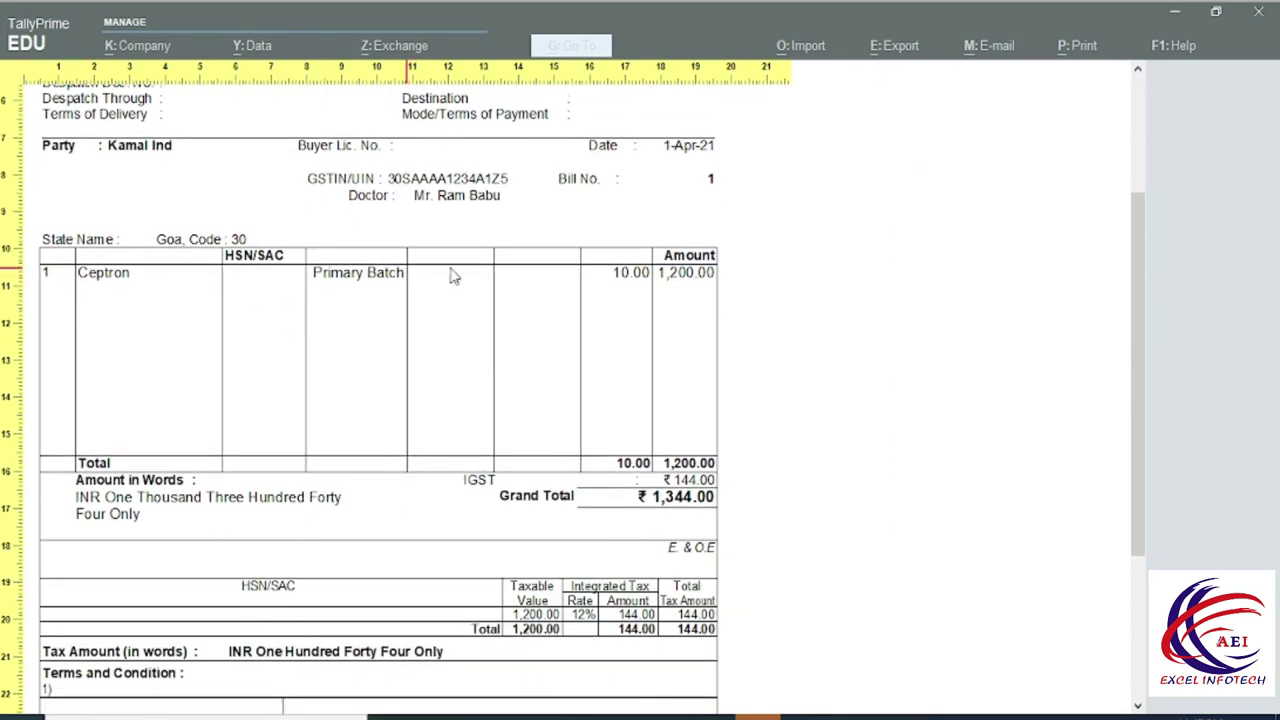
pyautogui.scroll(-2, 368, 445)
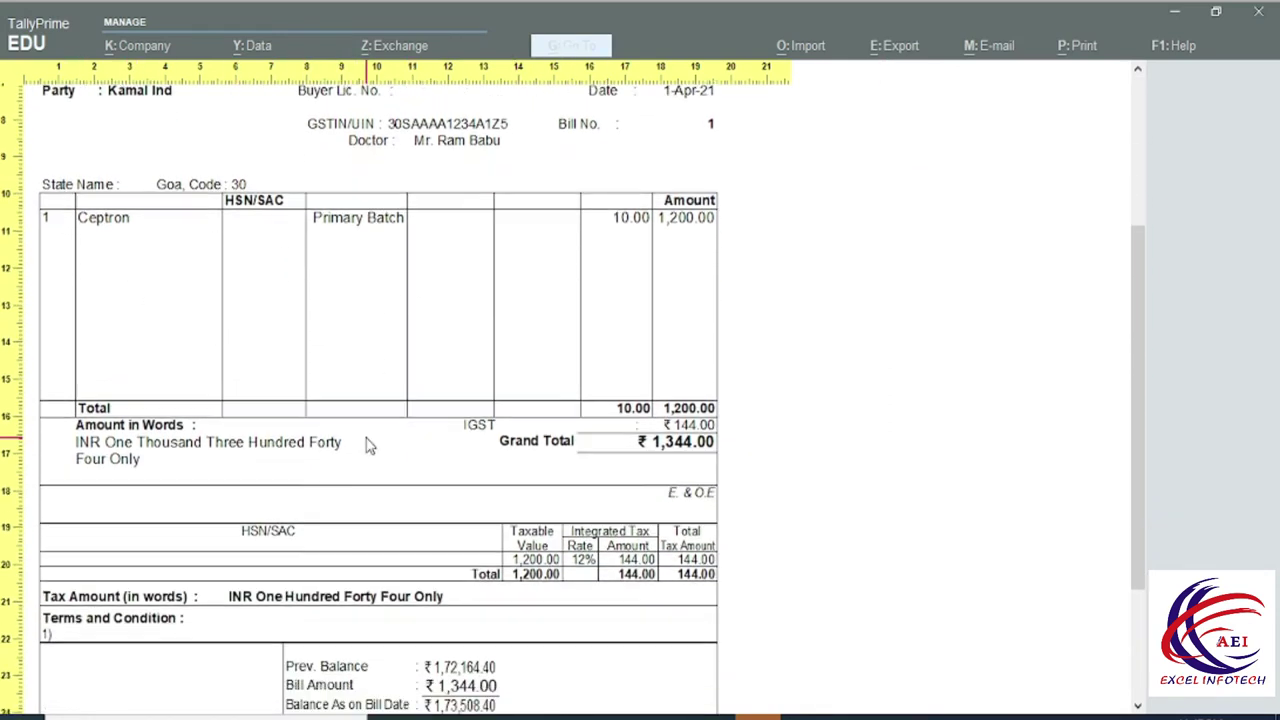
pyautogui.scroll(-2, 368, 447)
pyautogui.press('Return')
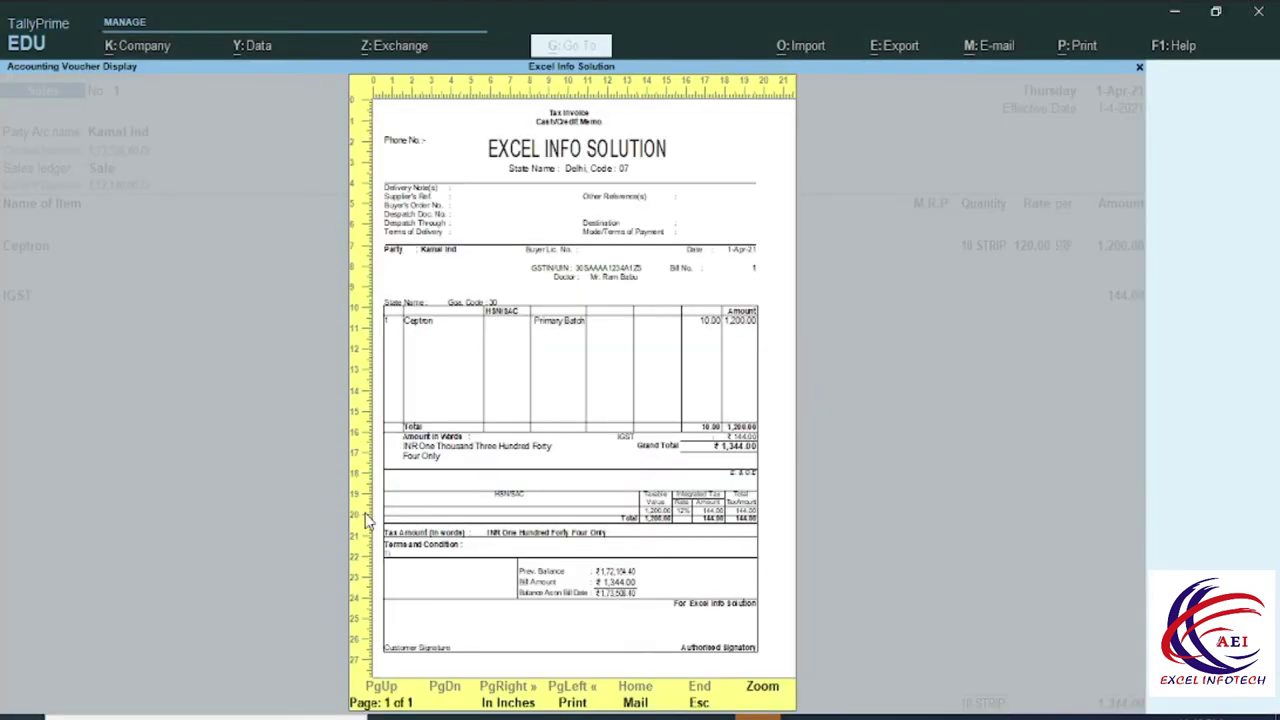
# Reopen the invoice preview enlarged, check the header and item table columns, and close the preview.
pyautogui.press('Escape')
pyautogui.click(578, 466)
pyautogui.click(563, 360)
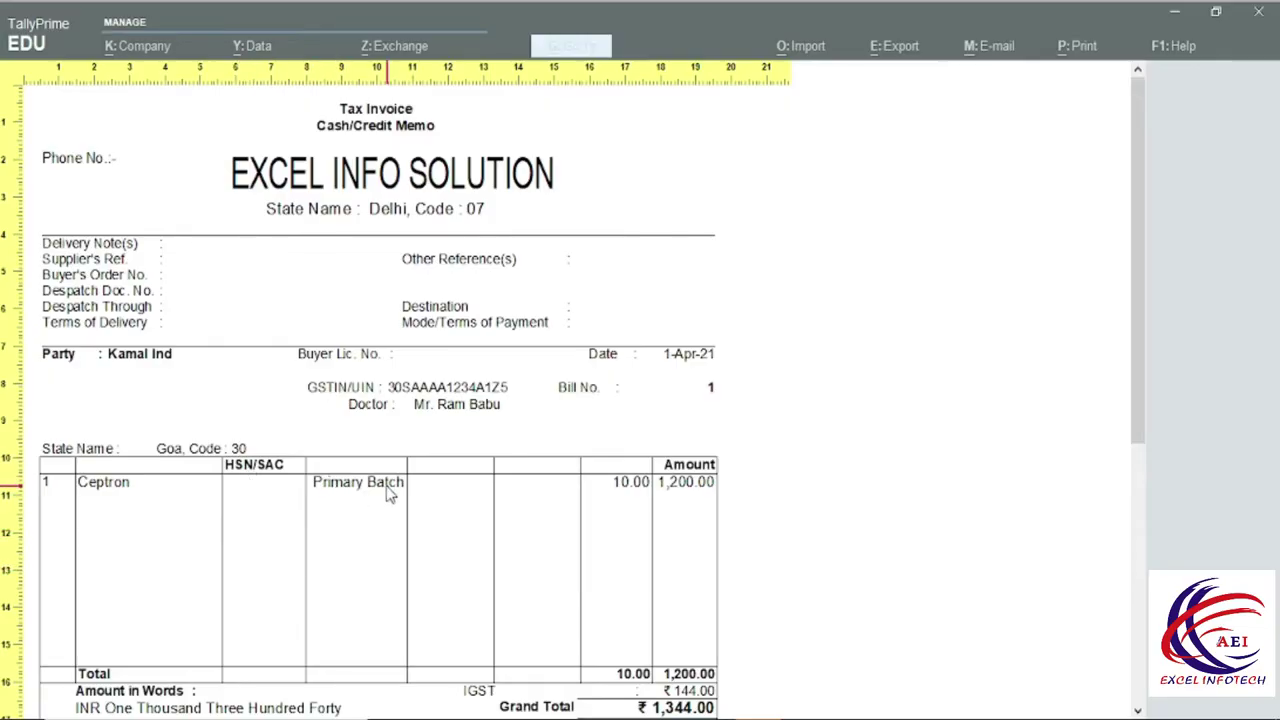
pyautogui.click(620, 481)
pyautogui.press('Escape')
pyautogui.press('Escape')
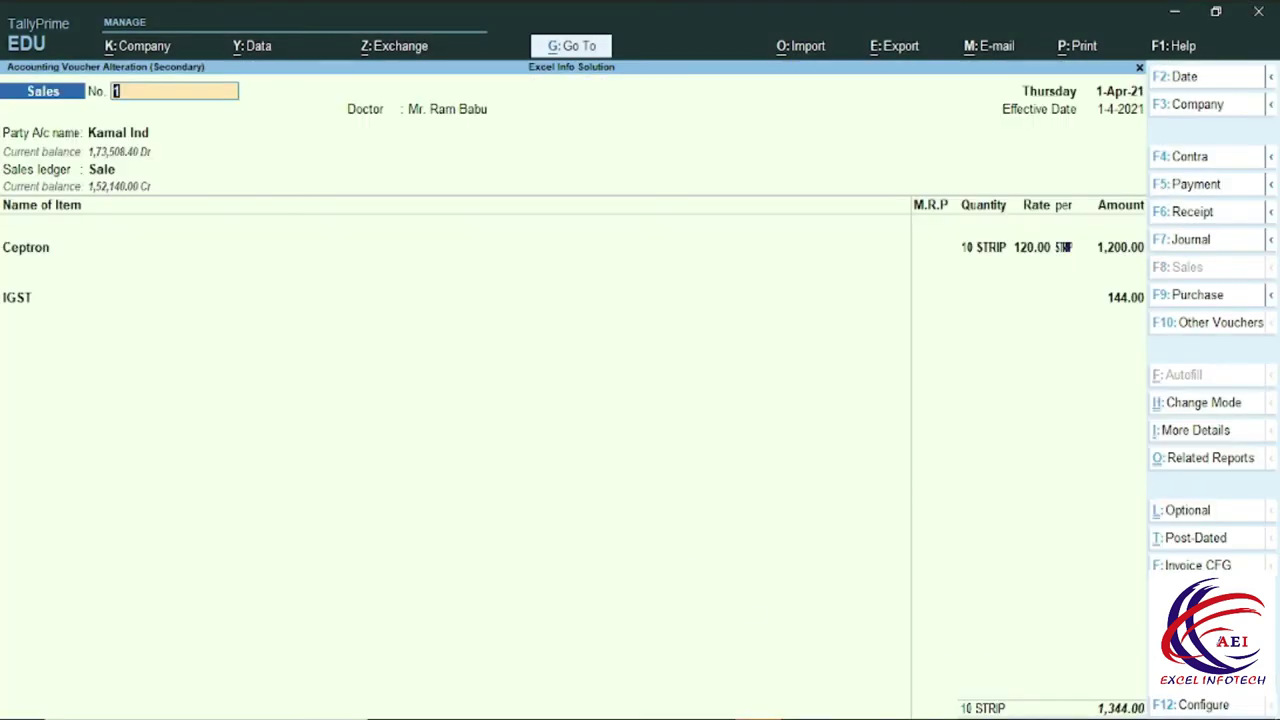
# Review the invoice column configuration of the open sales voucher, leave the voucher without saving and return to the Gateway of Tally.
pyautogui.click(1196, 565)
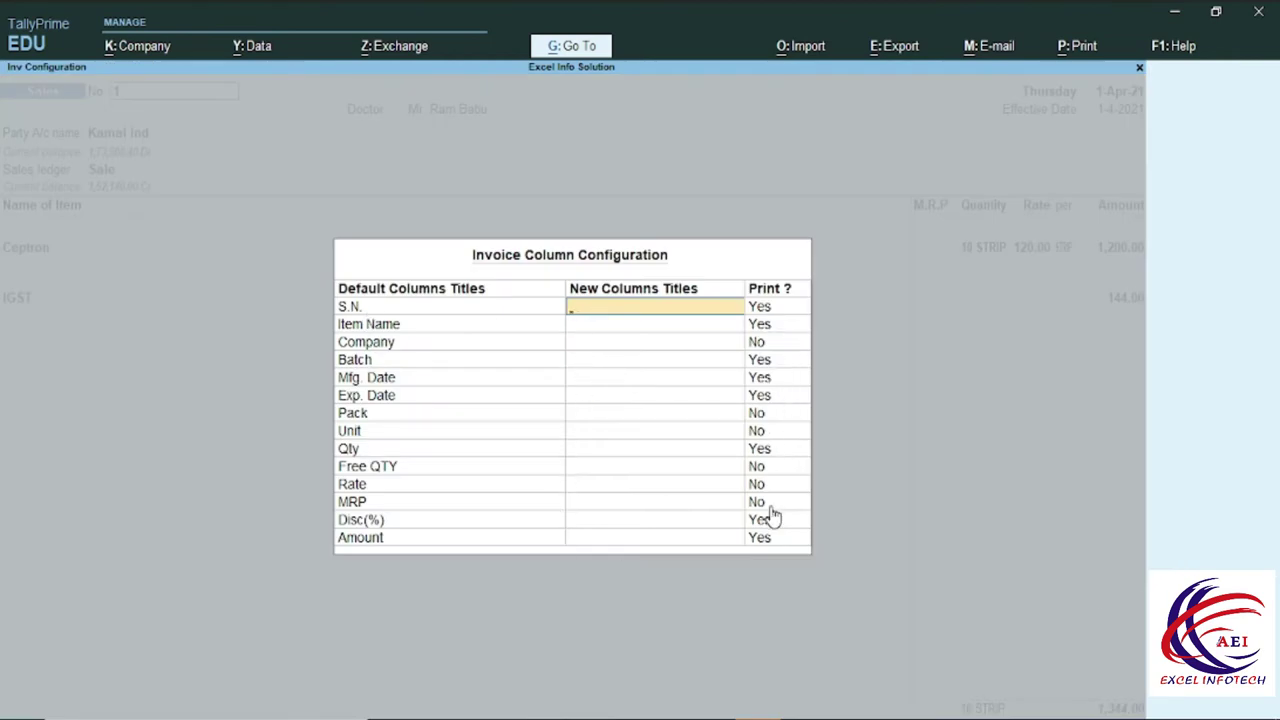
pyautogui.press('Escape')
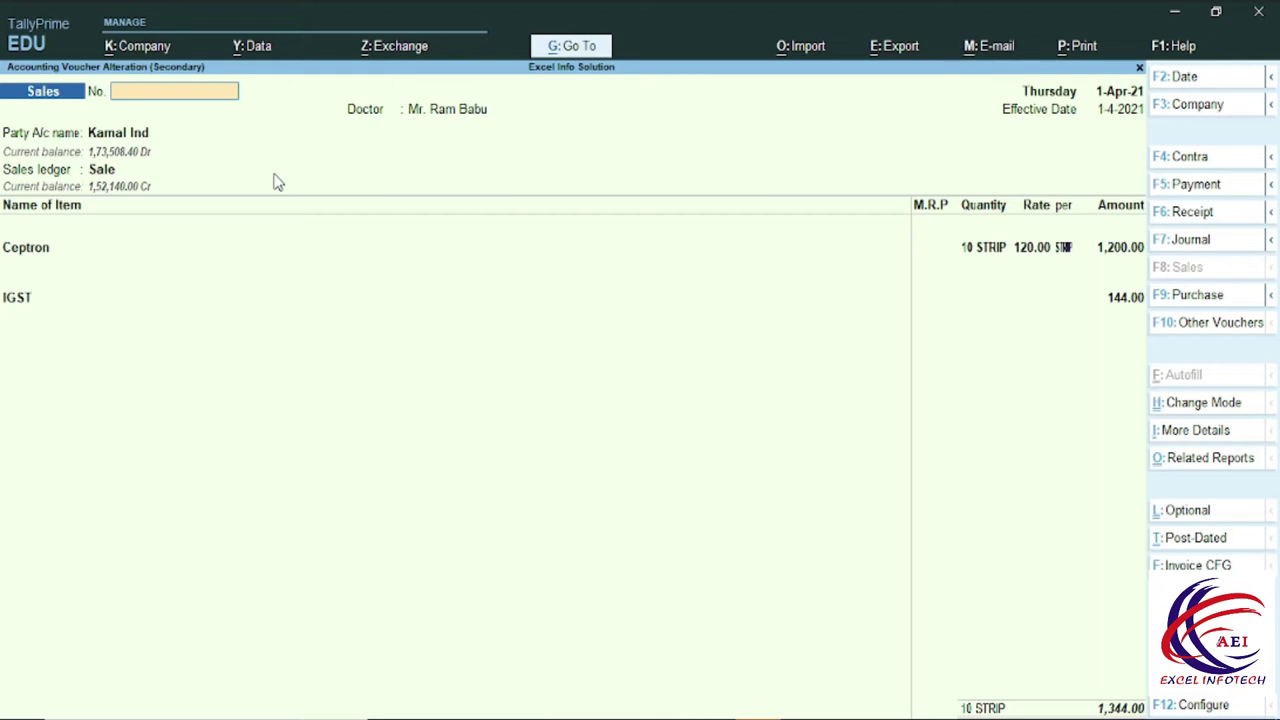
pyautogui.press('Return')
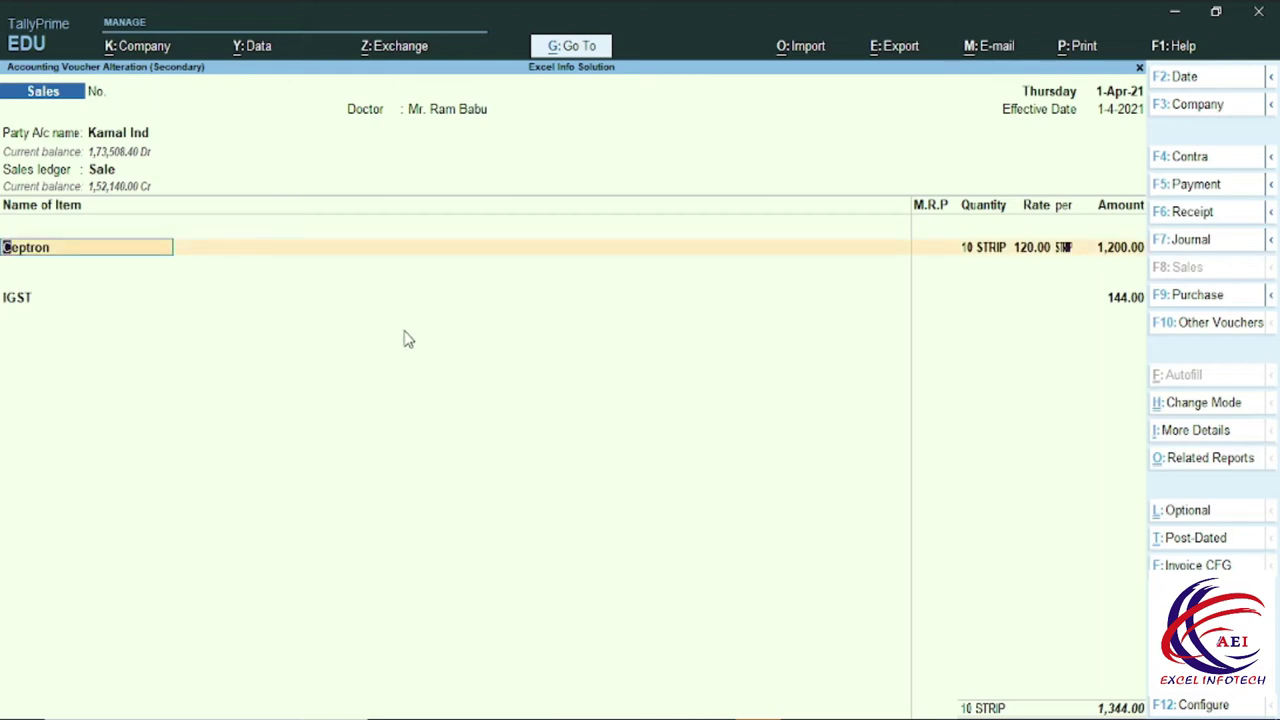
pyautogui.press('BackSpace')
pyautogui.press('Escape')
pyautogui.press('y')
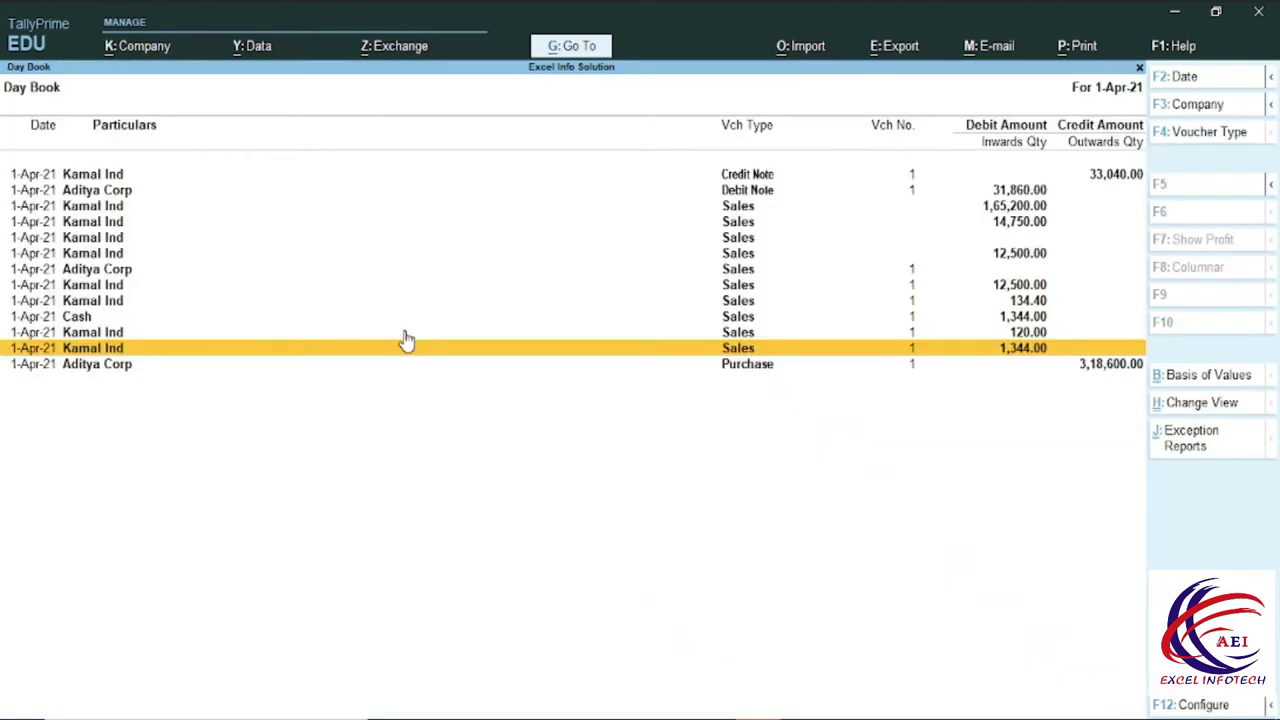
pyautogui.press('Escape')
pyautogui.press('Escape')
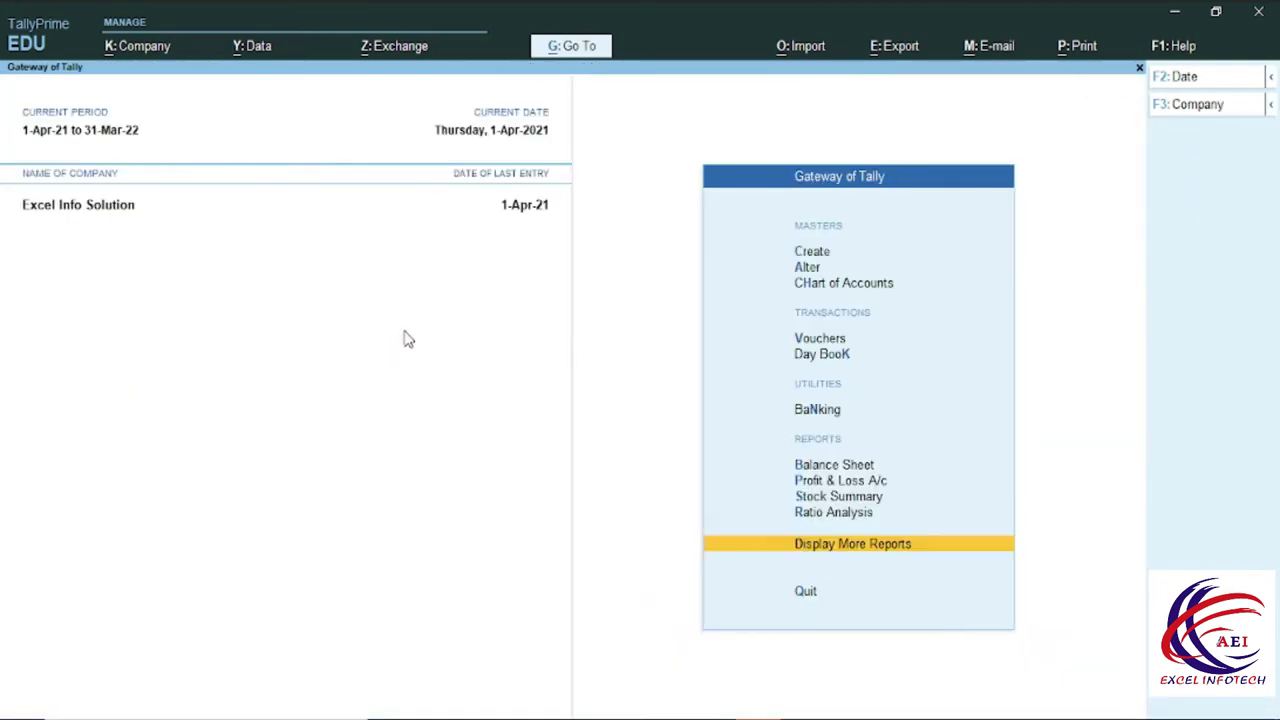
# Move the Kamal Ind credit note in the Day Book to the Recycle Bin and return to the Gateway of Tally.
pyautogui.click(818, 355)
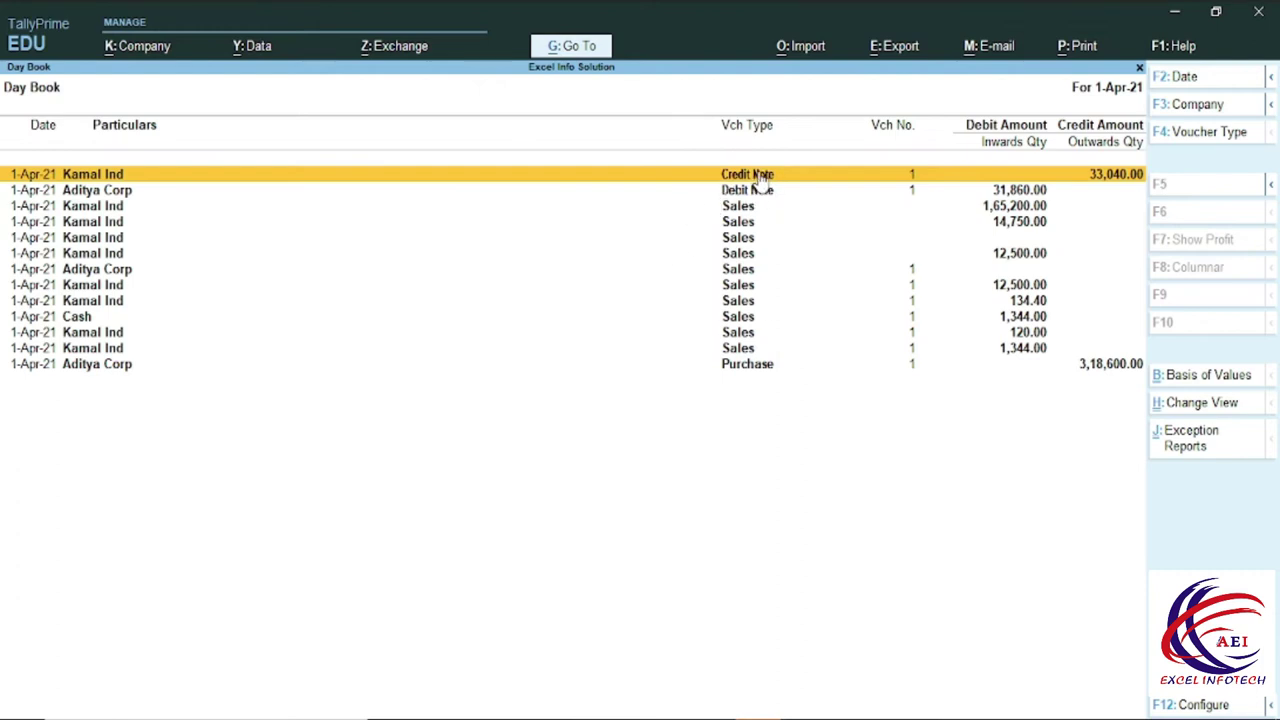
pyautogui.press('alt')
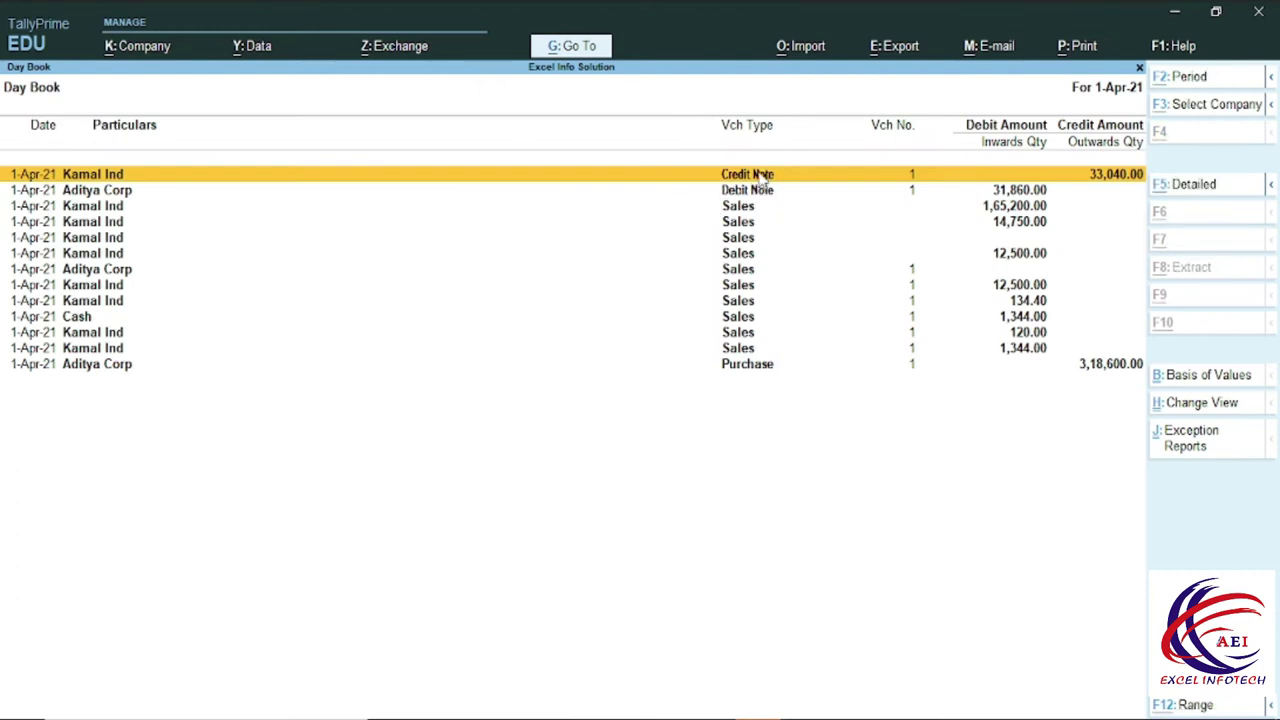
pyautogui.hotkey('alt', 'd')
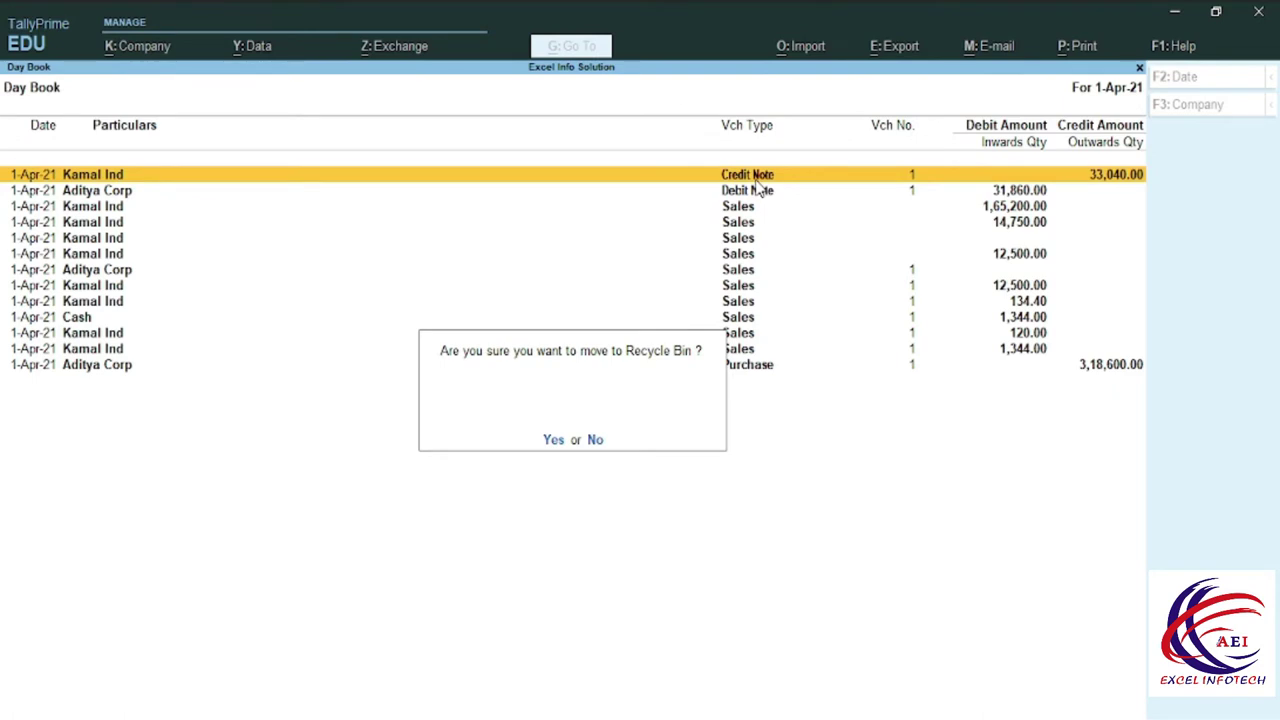
pyautogui.press('Return')
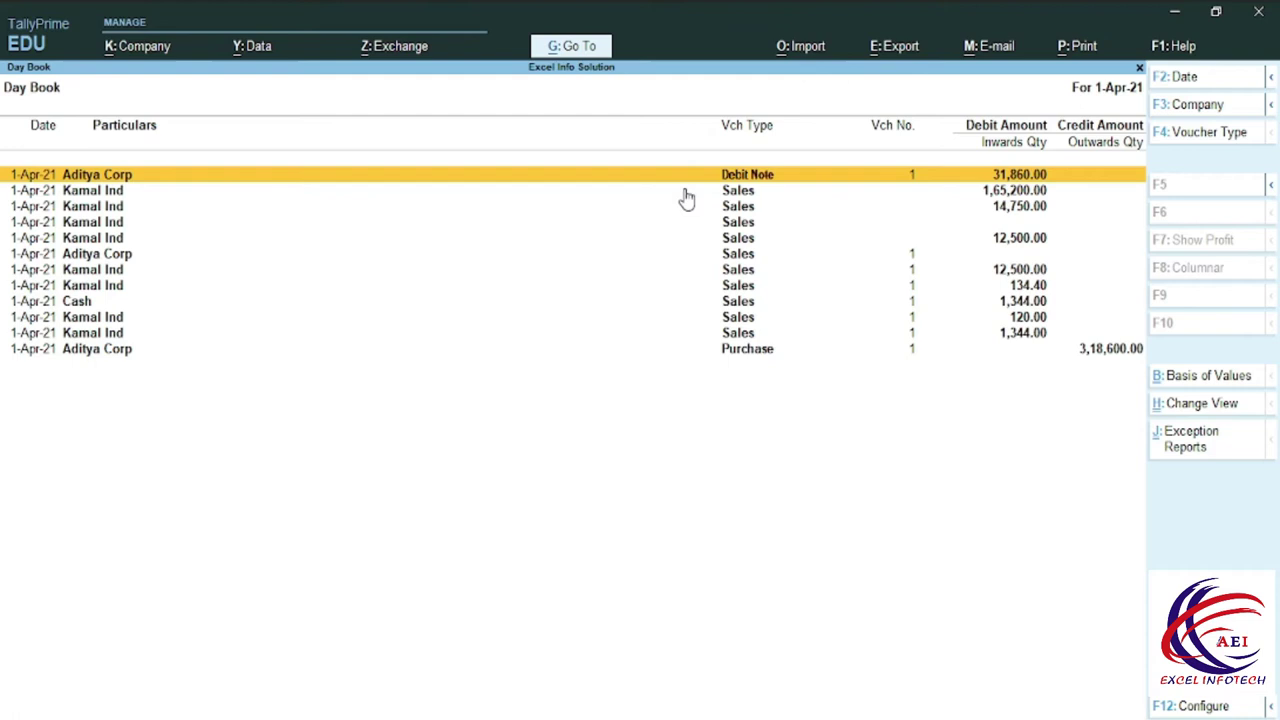
pyautogui.press('Escape')
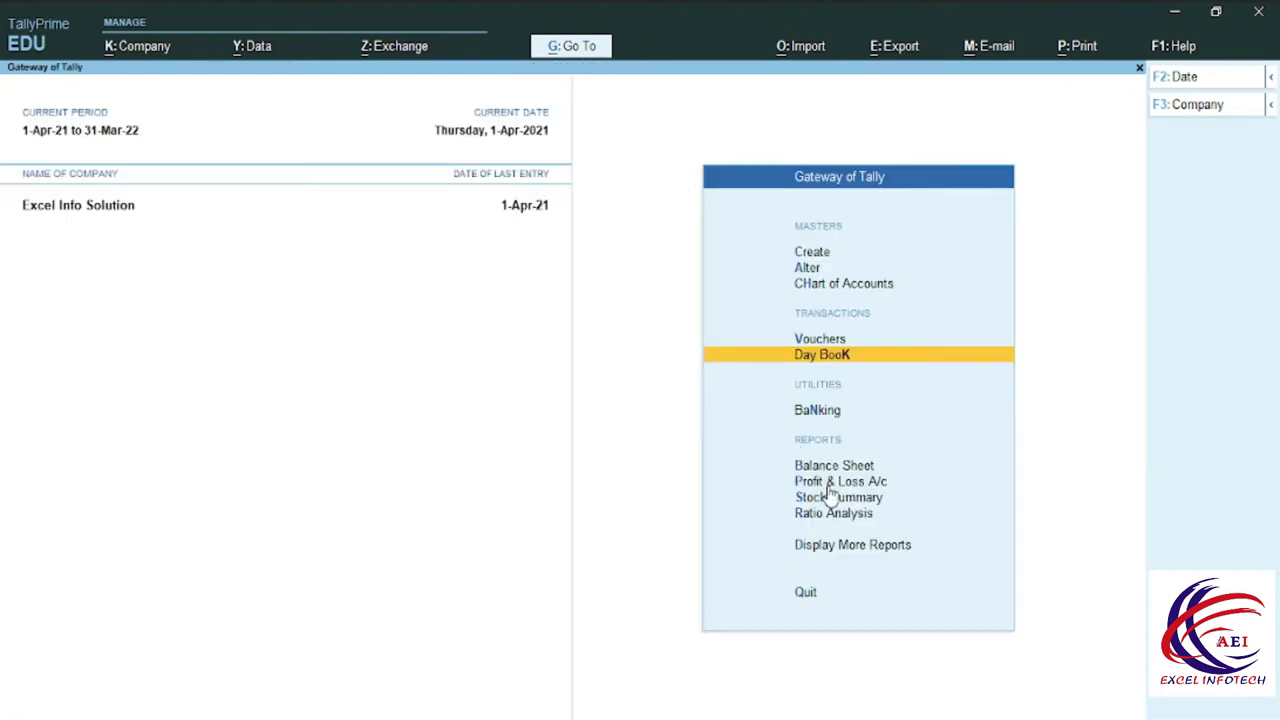
# Open the RecycleBin report, restore the deleted Kamal Ind credit note and close the report.
pyautogui.click(859, 556)
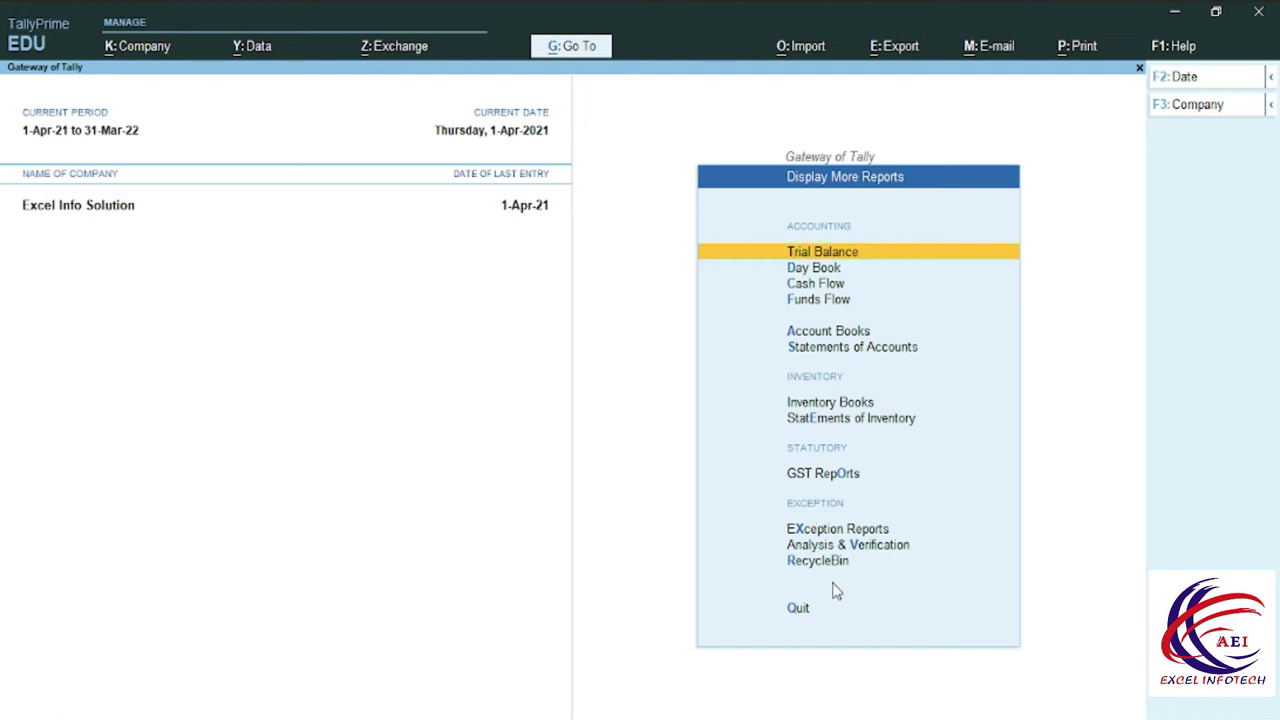
pyautogui.click(834, 572)
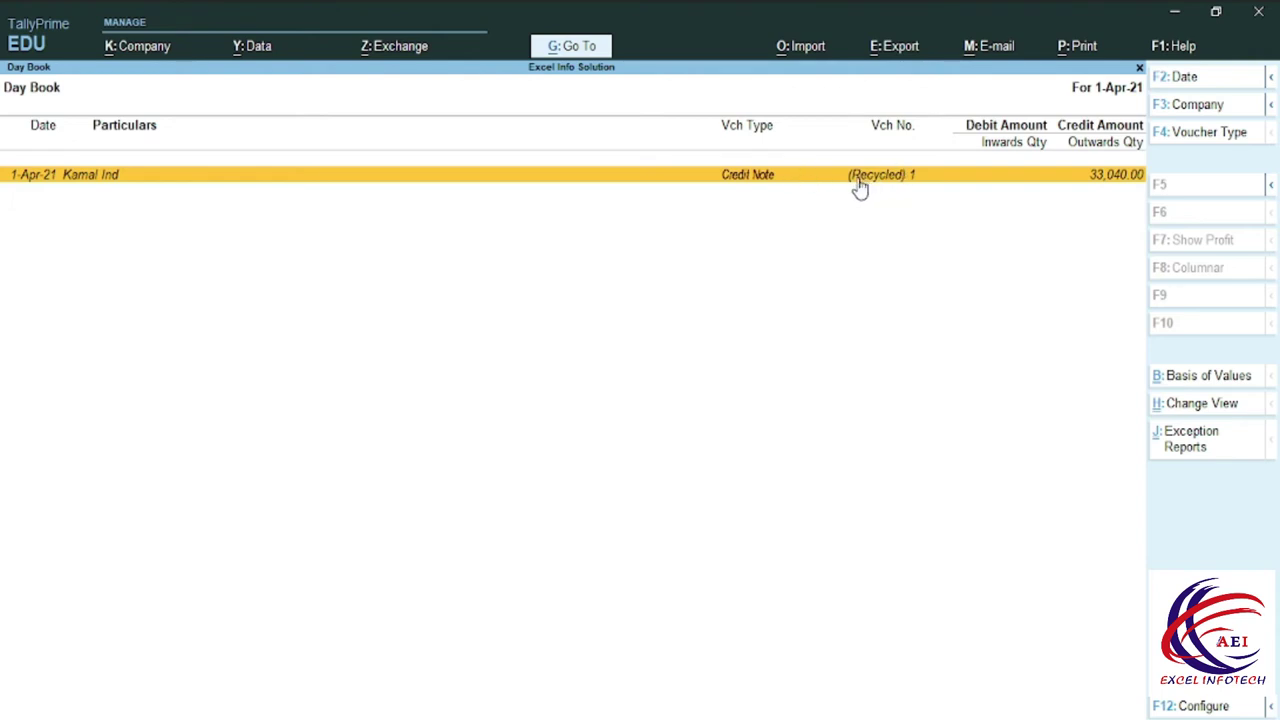
pyautogui.click(728, 180)
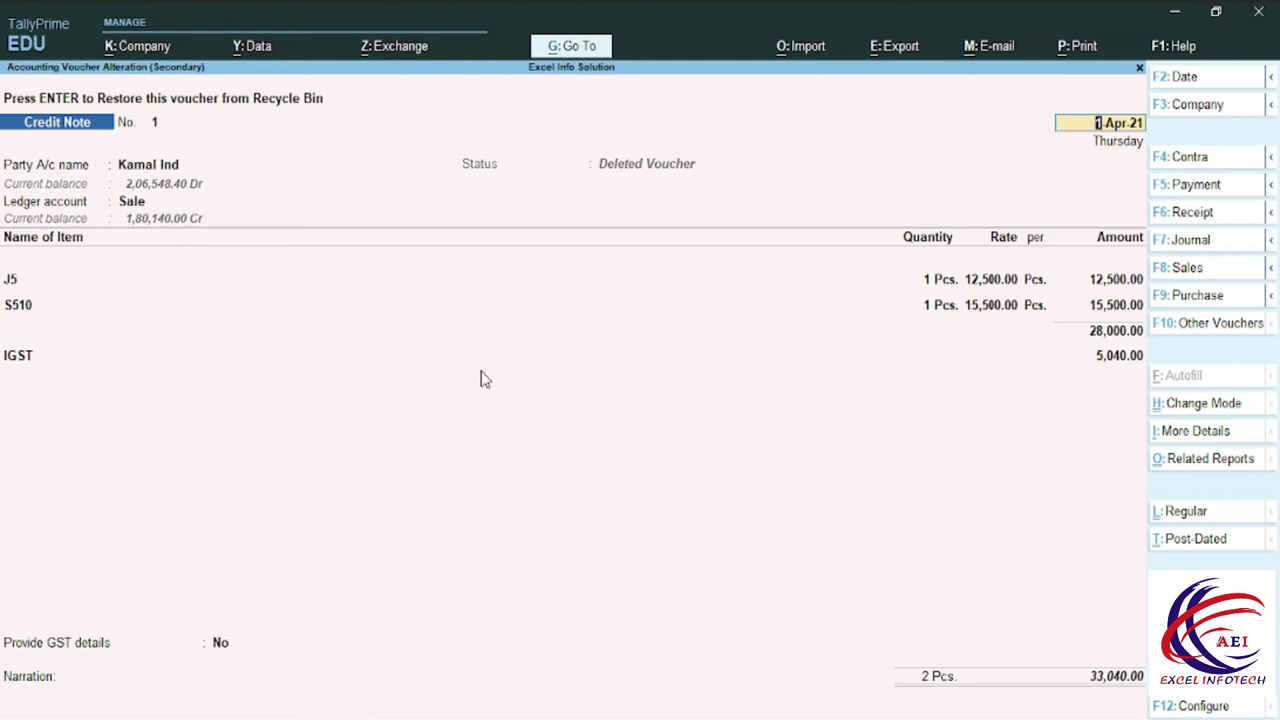
pyautogui.press('Return')
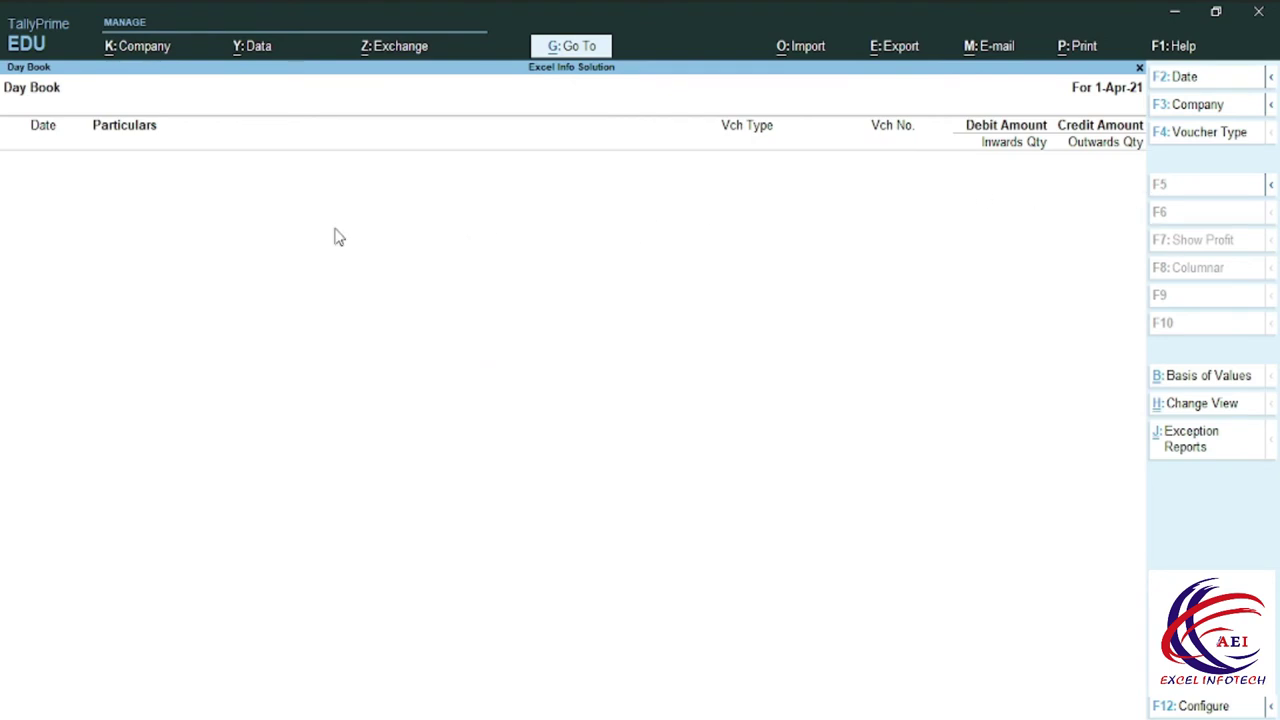
pyautogui.press('Escape')
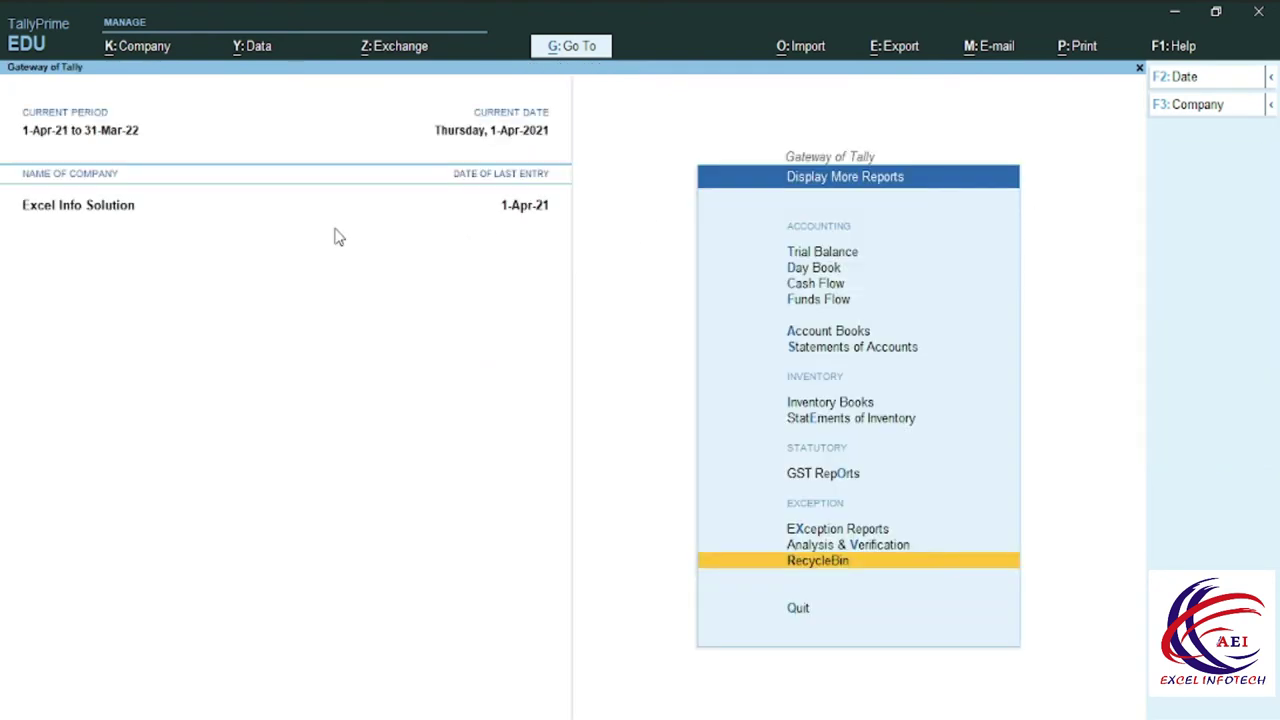
# Change the restored Kamal Ind credit note from Optional to Regular via the Day Book, save it and return to the Gateway of Tally.
pyautogui.press('Escape')
pyautogui.click(813, 360)
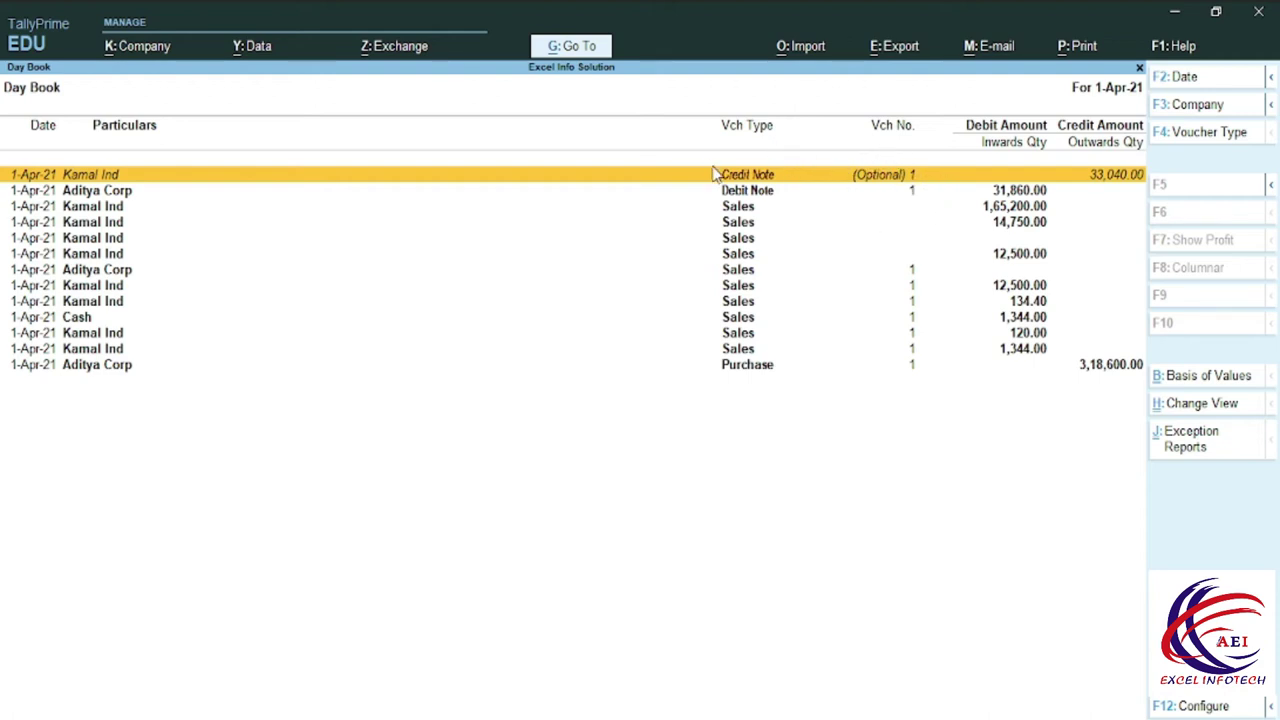
pyautogui.click(592, 176)
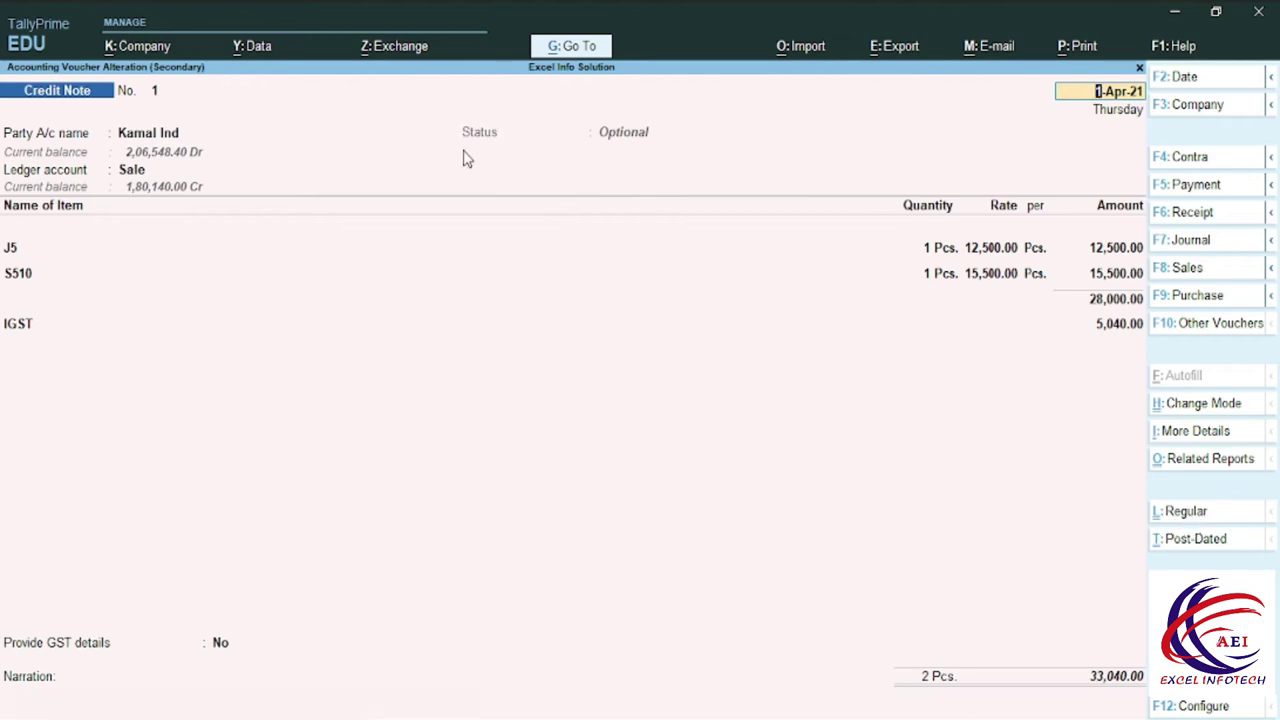
pyautogui.click(1186, 515)
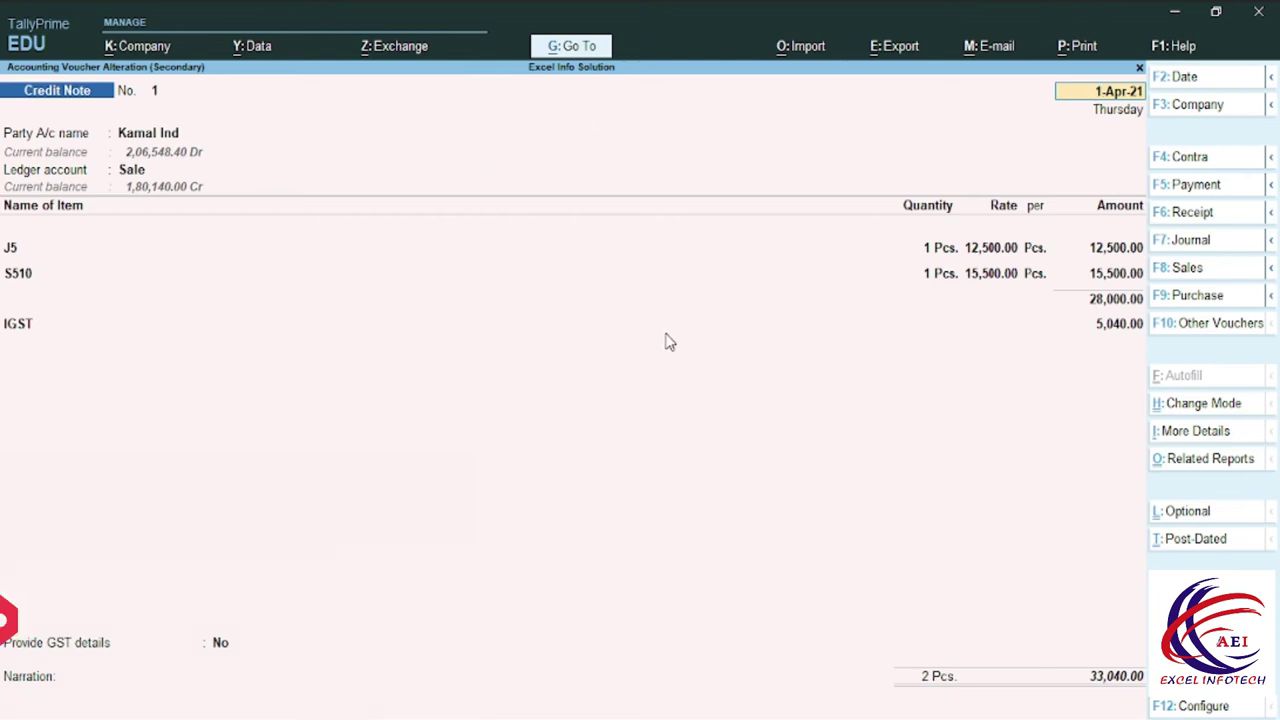
pyautogui.hotkey('ctrl', 'a')
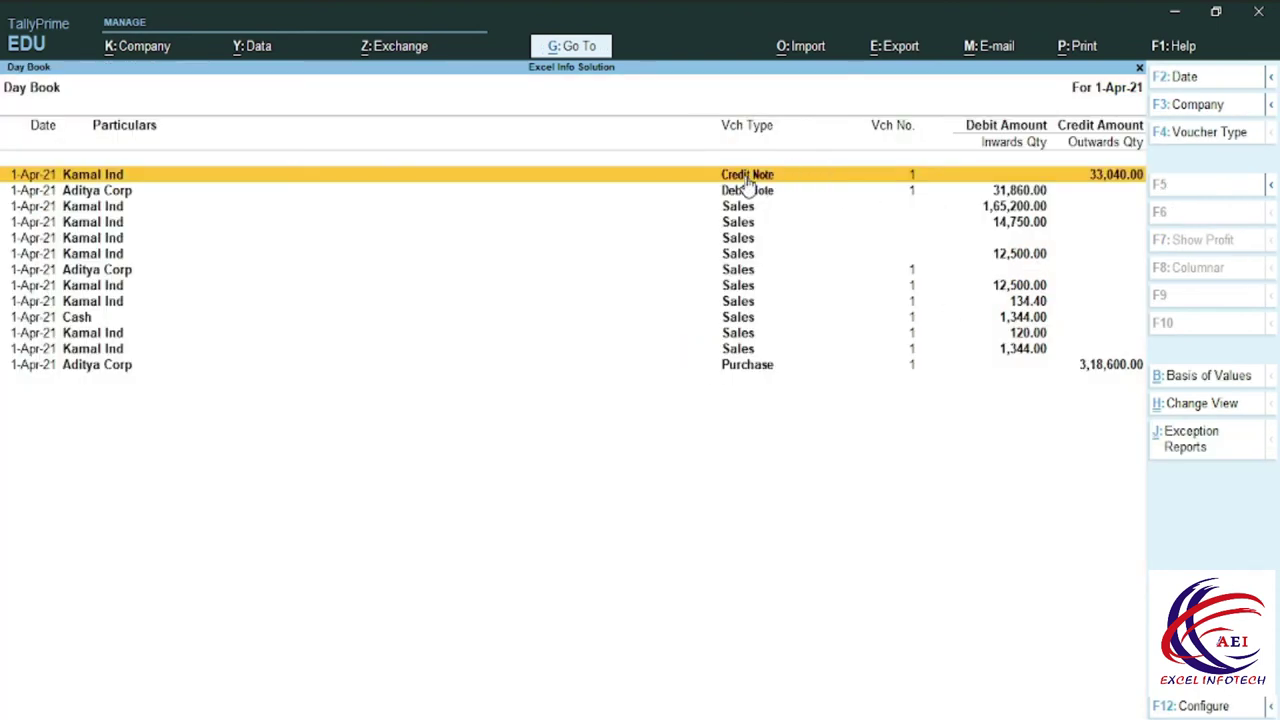
pyautogui.press('Escape')
pyautogui.press('Escape')
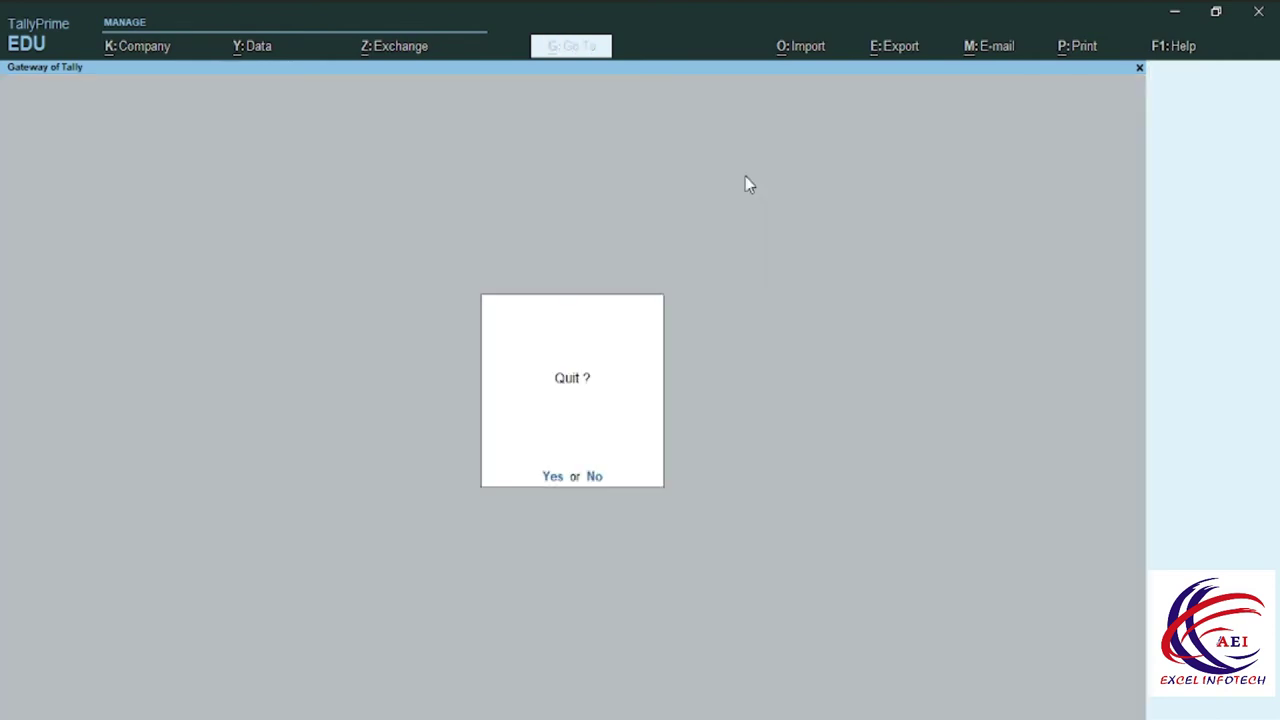
pyautogui.press('n')
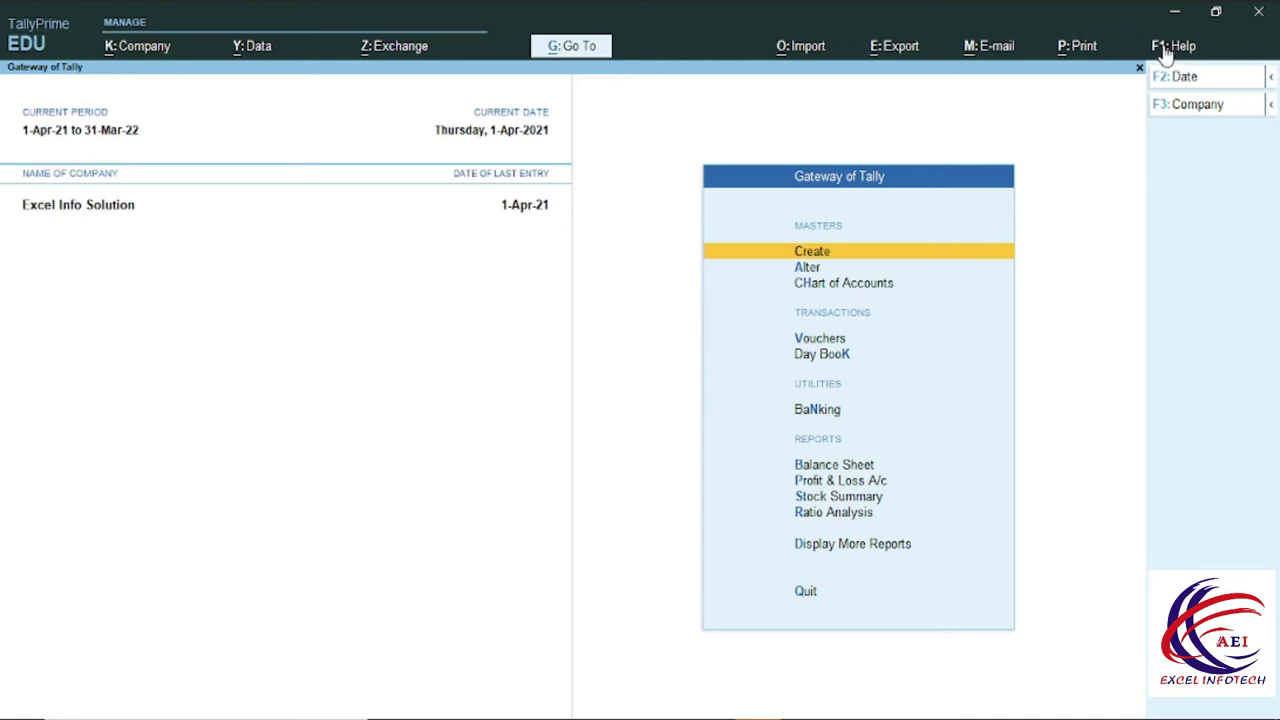
# In the TDL add-on features, set both Enable Recycle Bin and Activate Invoice for Chemist to No and accept.
pyautogui.press('F1')
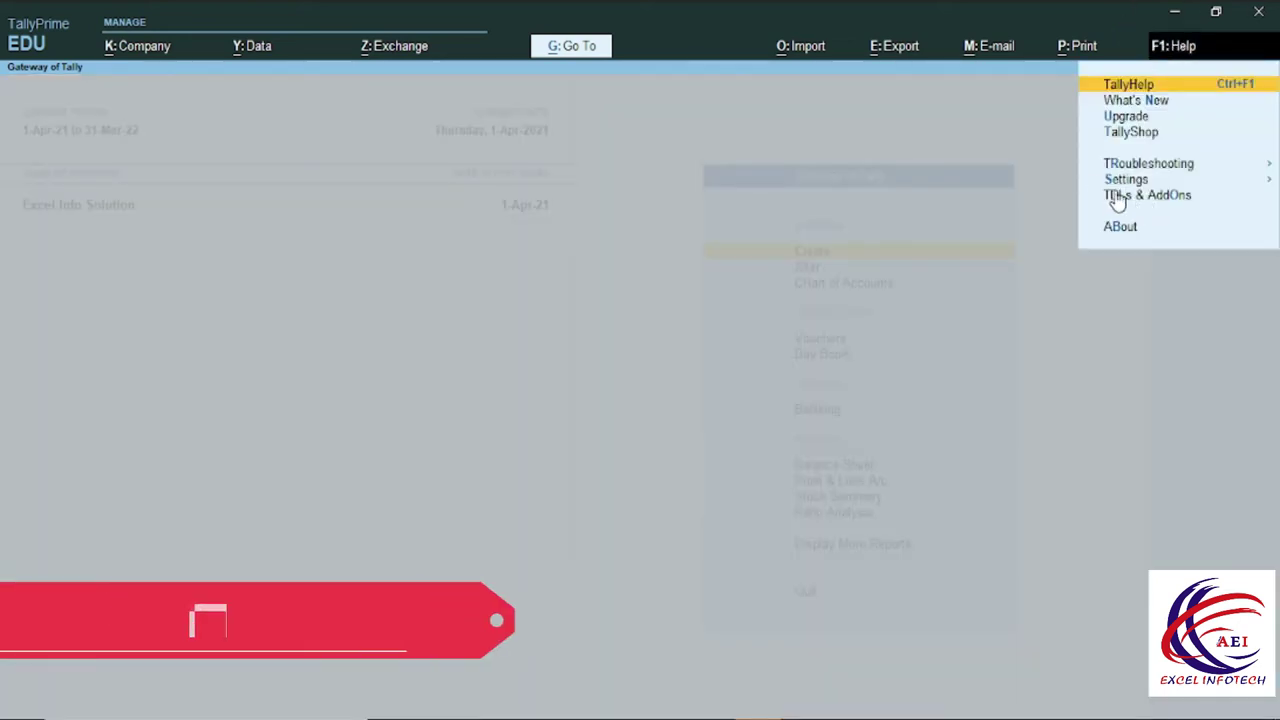
pyautogui.click(1178, 200)
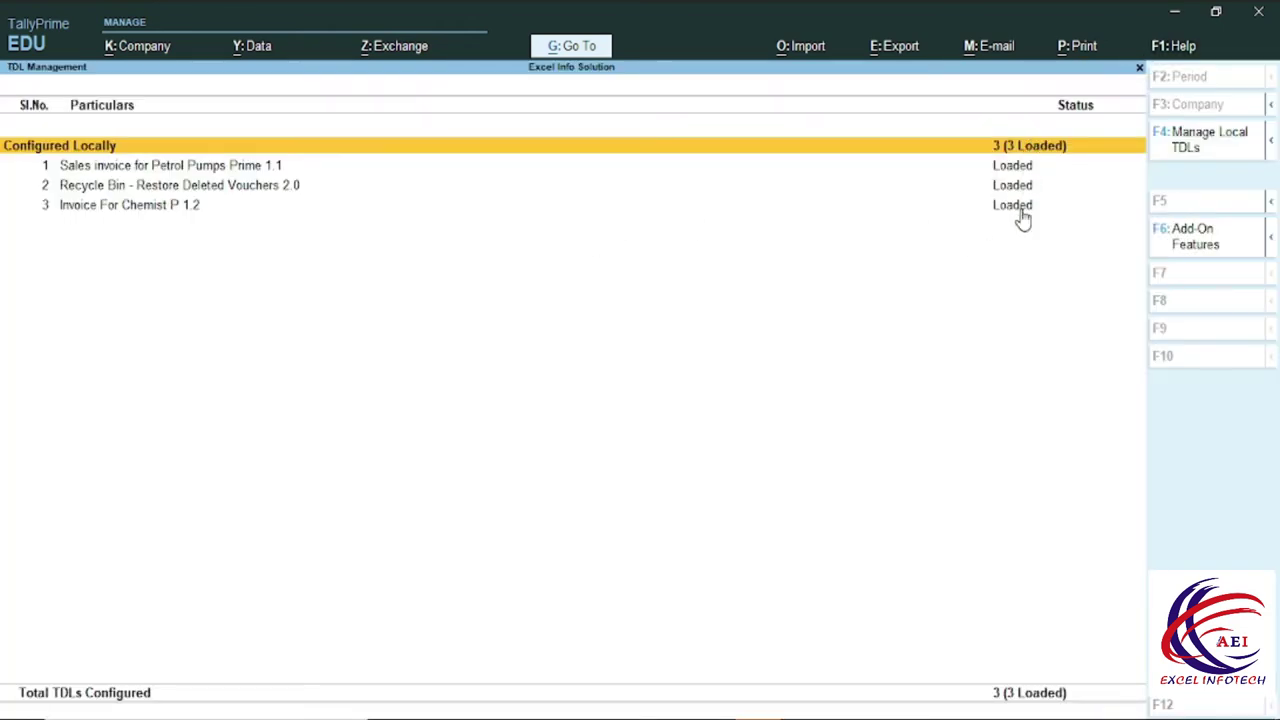
pyautogui.press('Down')
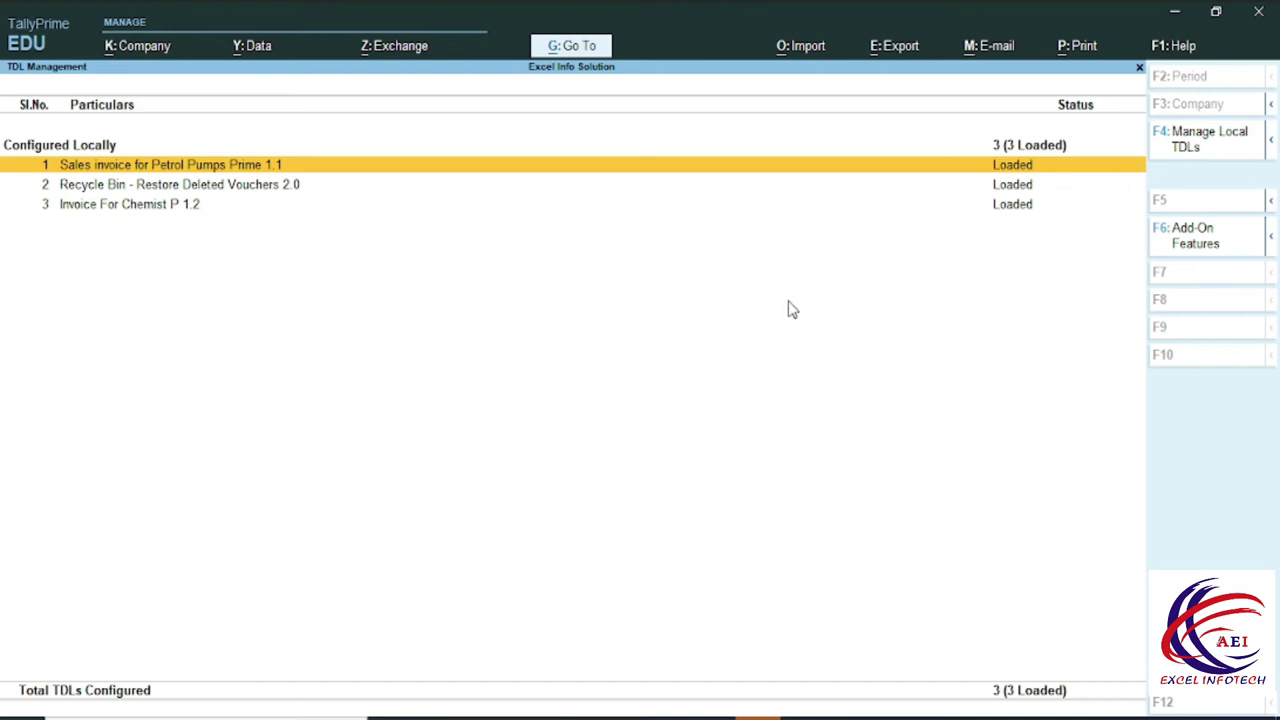
pyautogui.click(1200, 240)
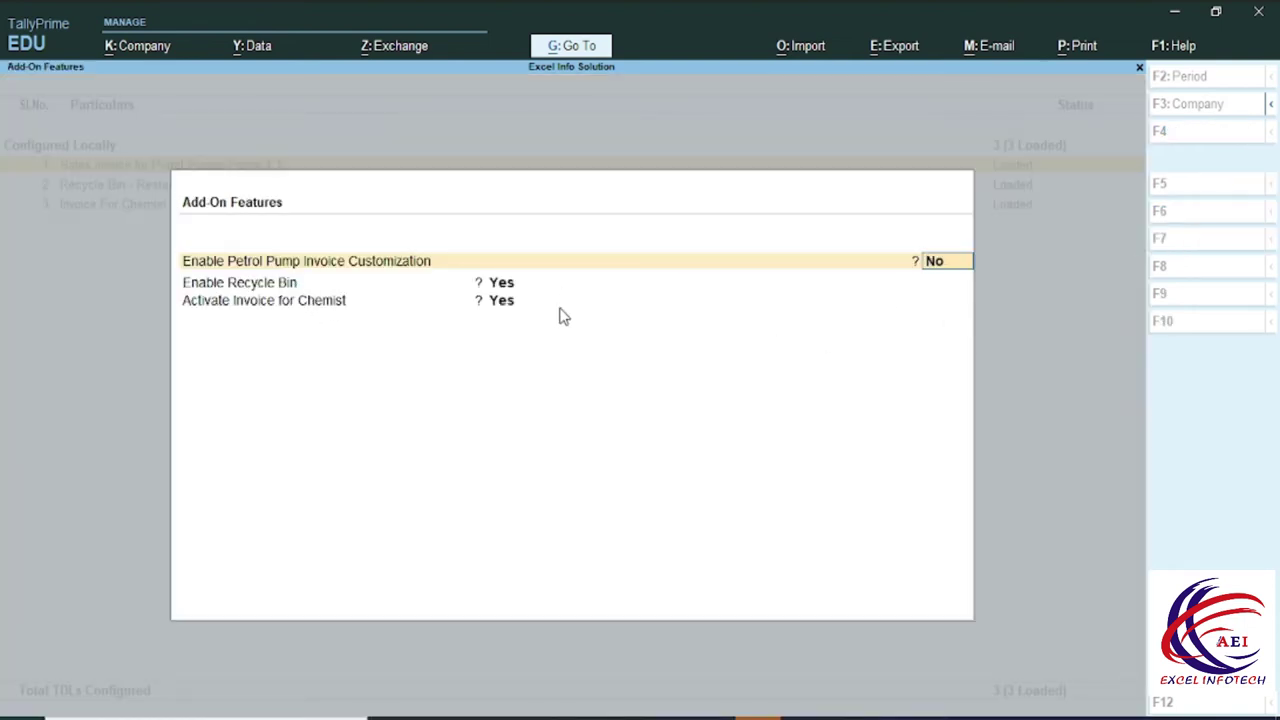
pyautogui.press('Return')
pyautogui.write('n')
pyautogui.press('Return')
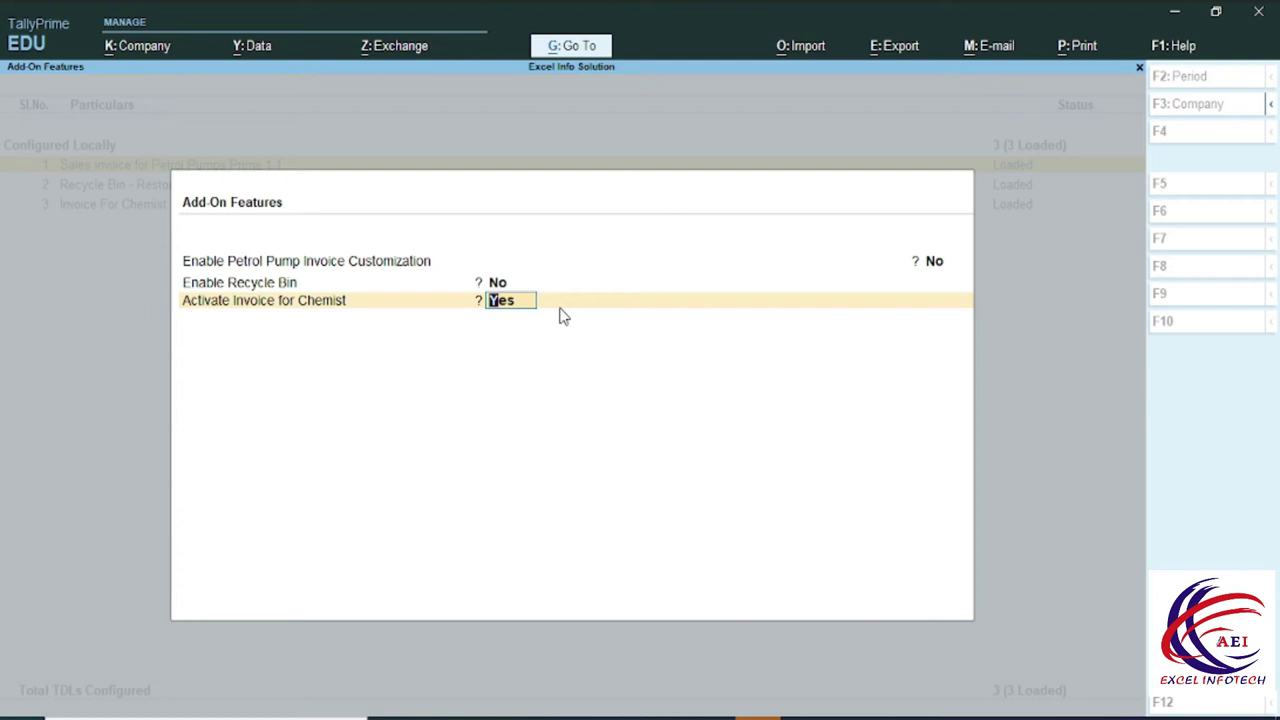
pyautogui.write('n')
pyautogui.press('Return')
pyautogui.press('Return')
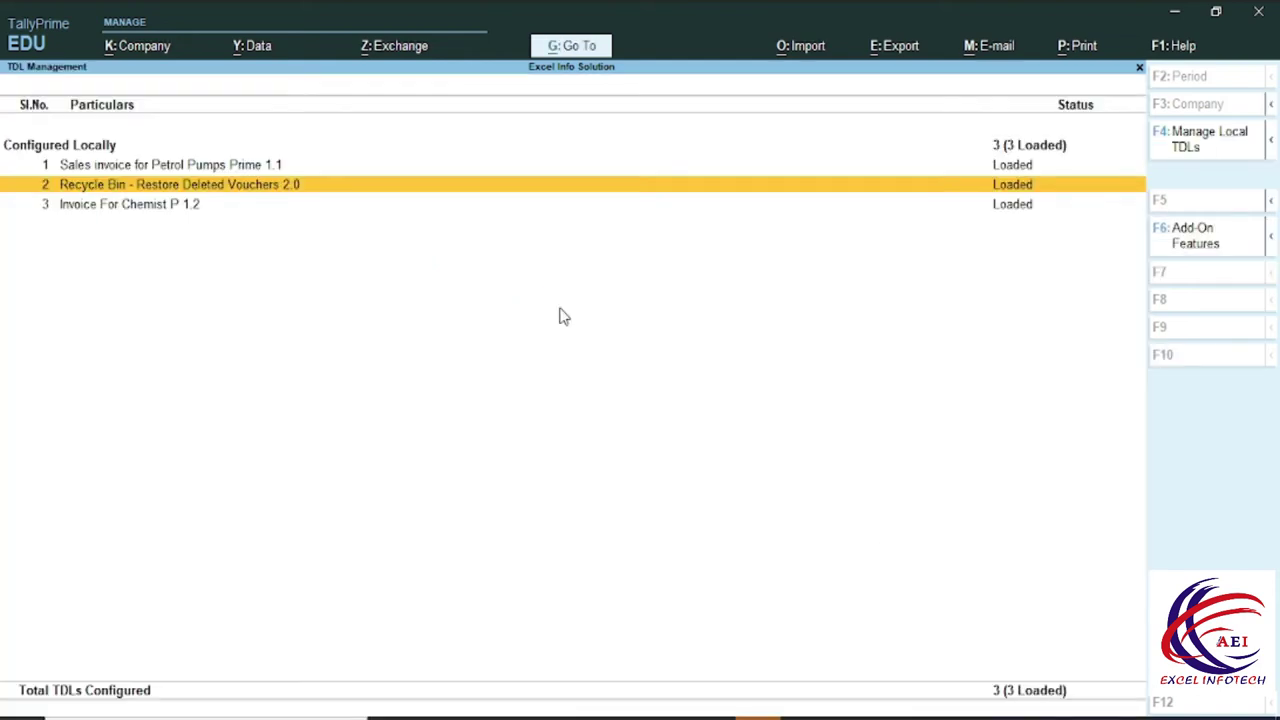
# Check the availability of the RecycleBin entry under Display More Reports and return to the Gateway of Tally.
pyautogui.press('Escape')
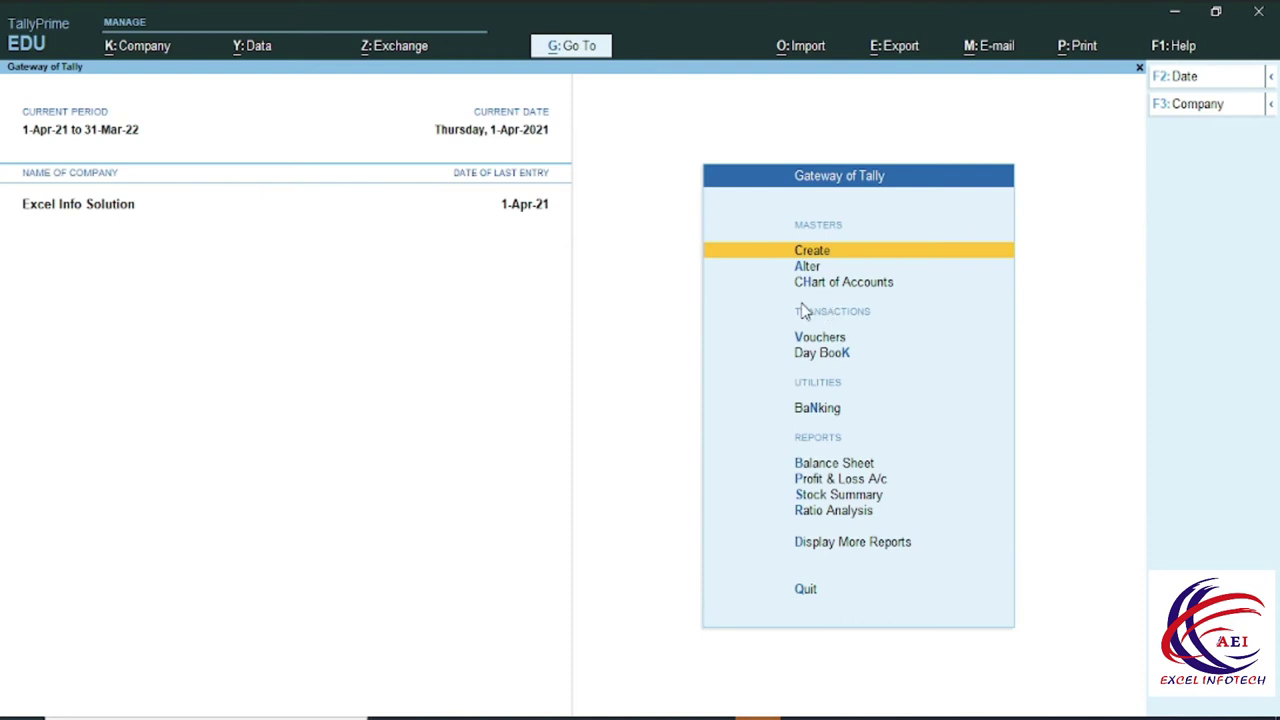
pyautogui.click(840, 545)
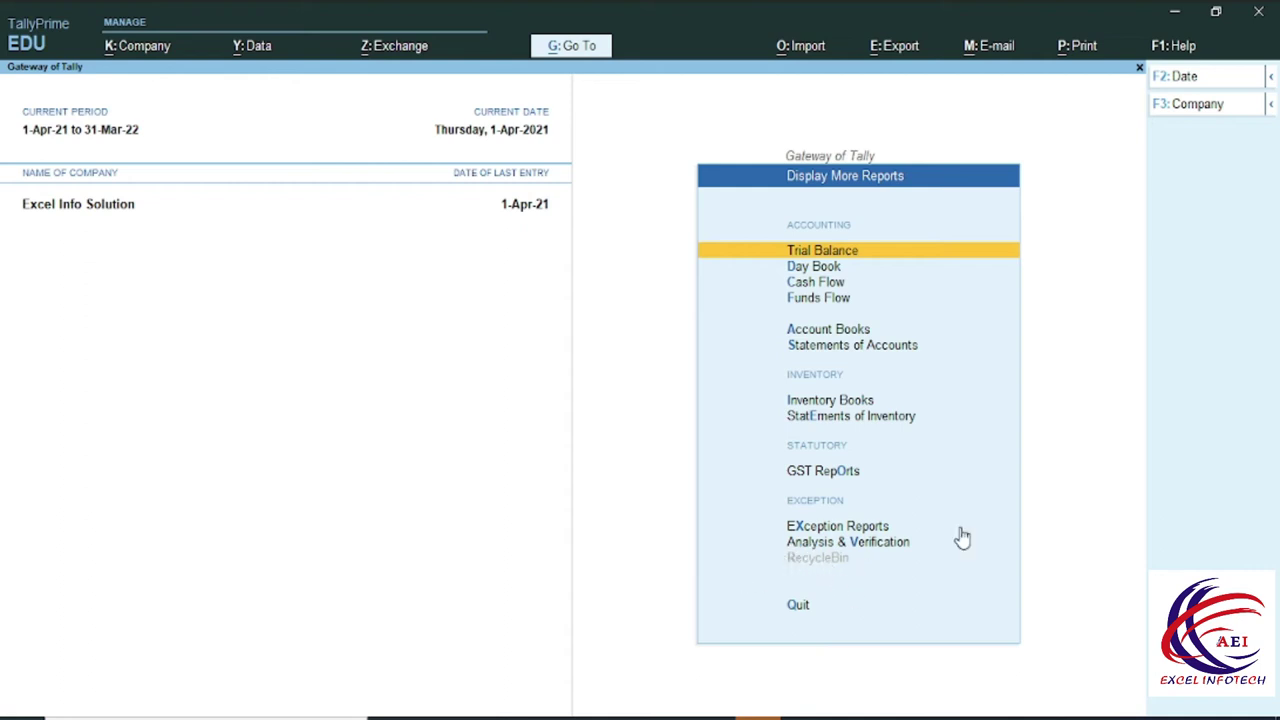
pyautogui.press('Escape')
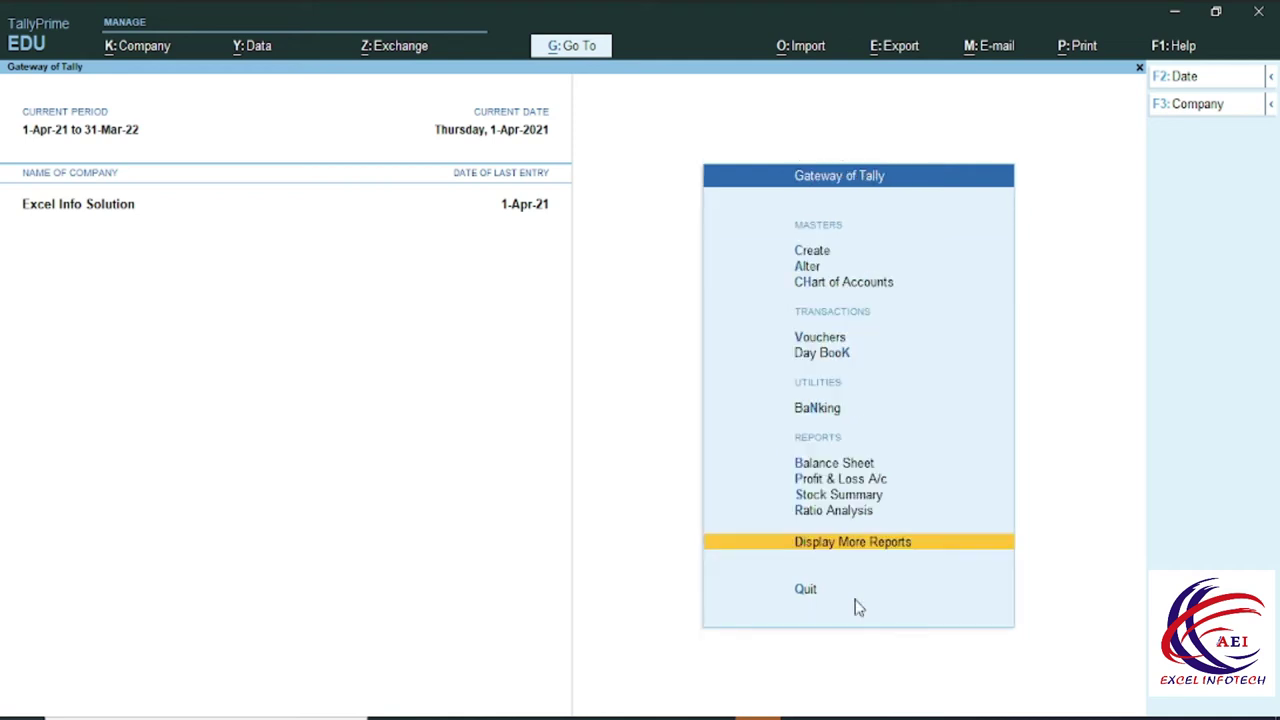
# Open the local TDL configuration and remove Sales_invoice_for_Petrol_Pumps.tcp from the list of loaded files.
pyautogui.click(1163, 50)
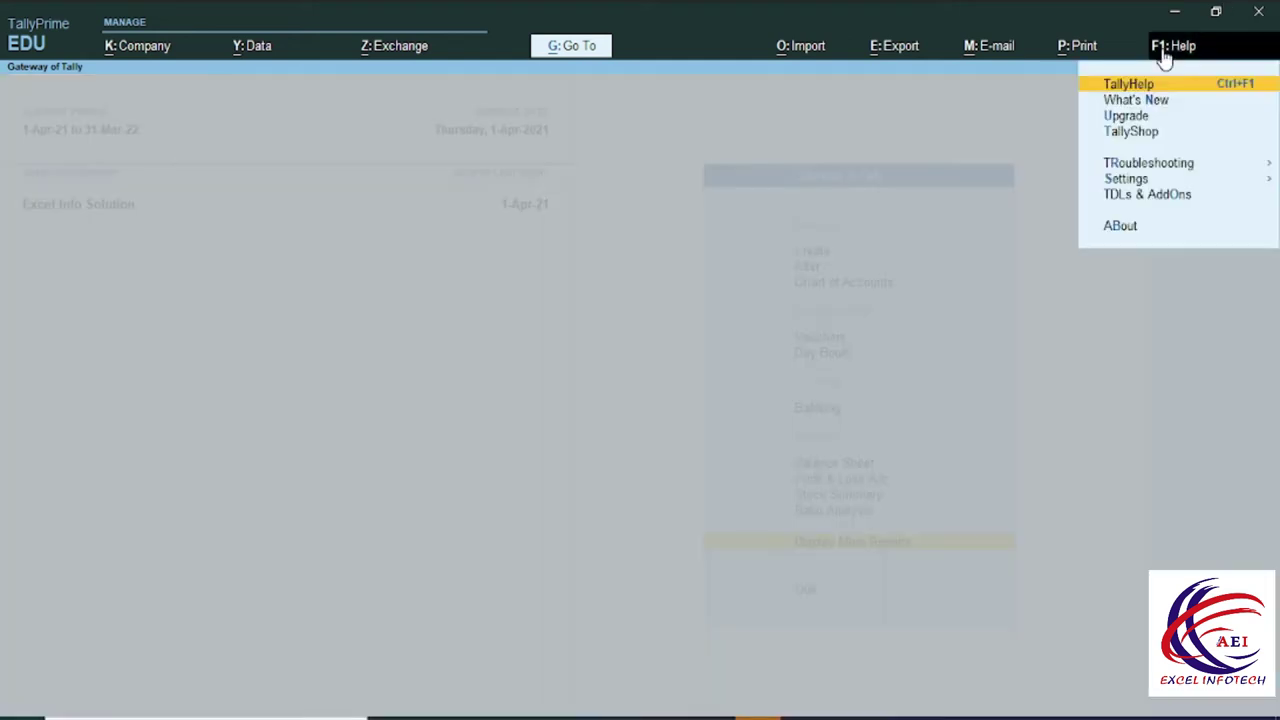
pyautogui.click(1157, 200)
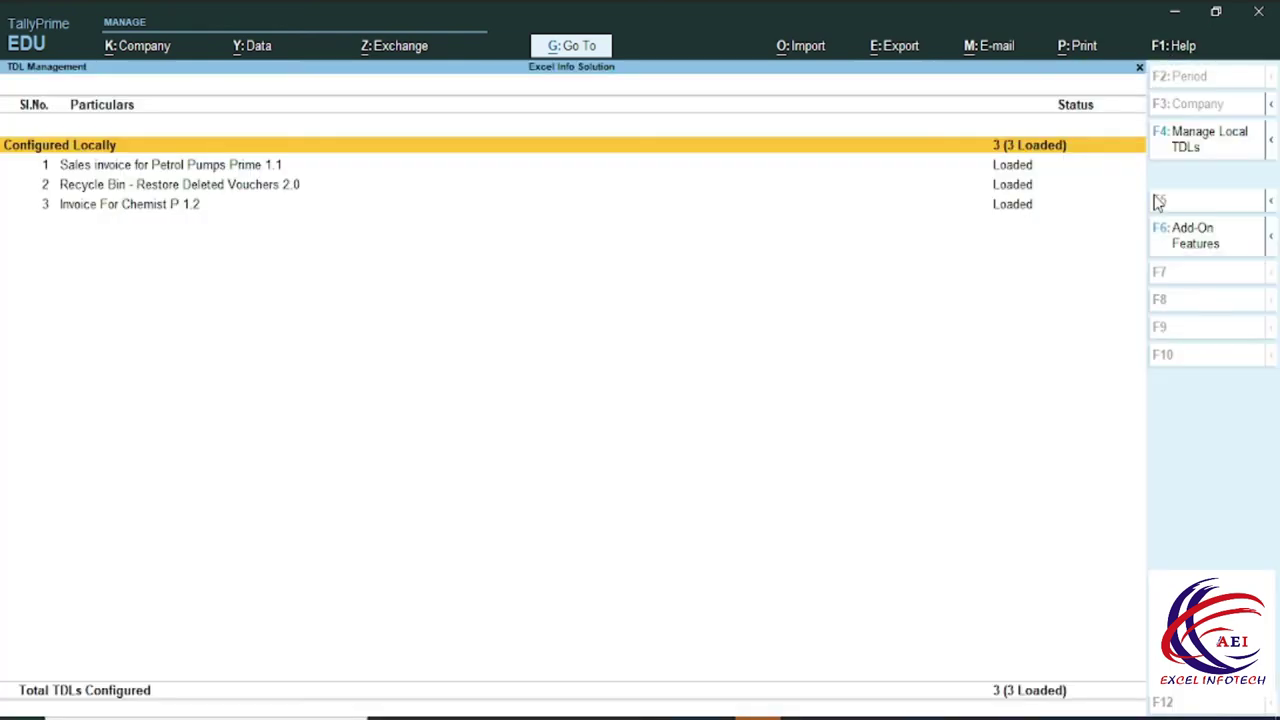
pyautogui.click(1199, 147)
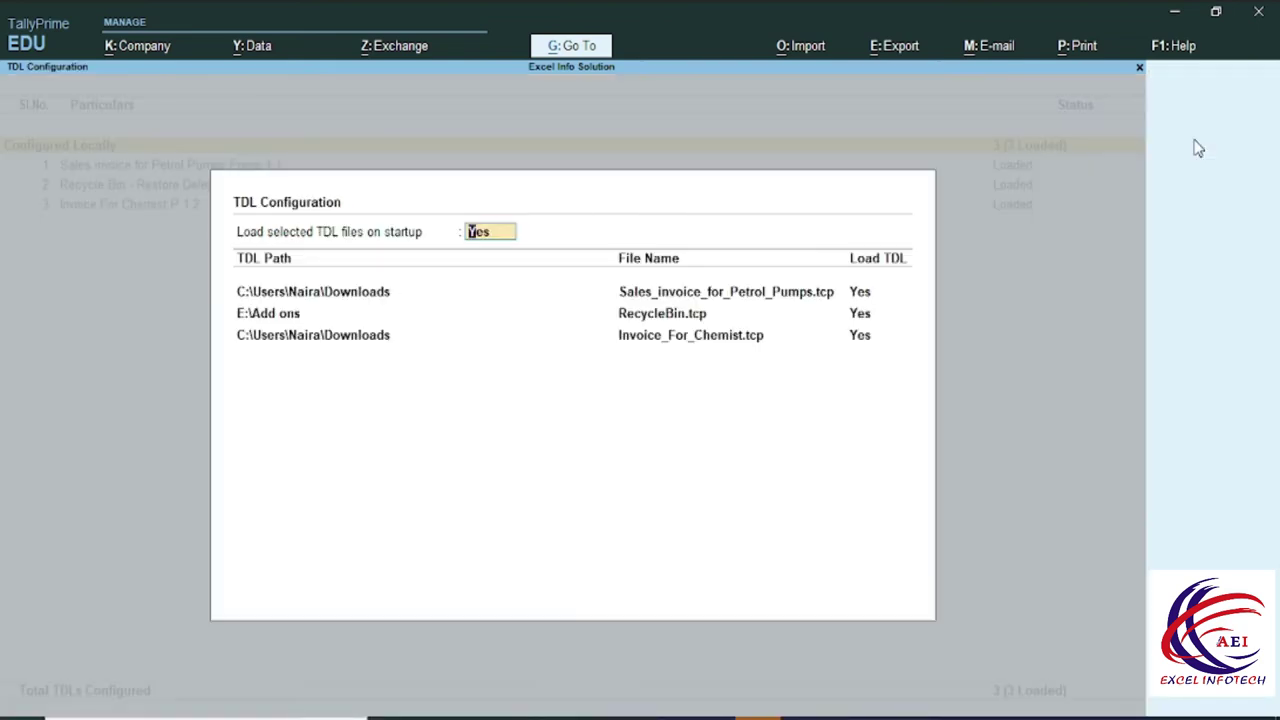
pyautogui.press('Return')
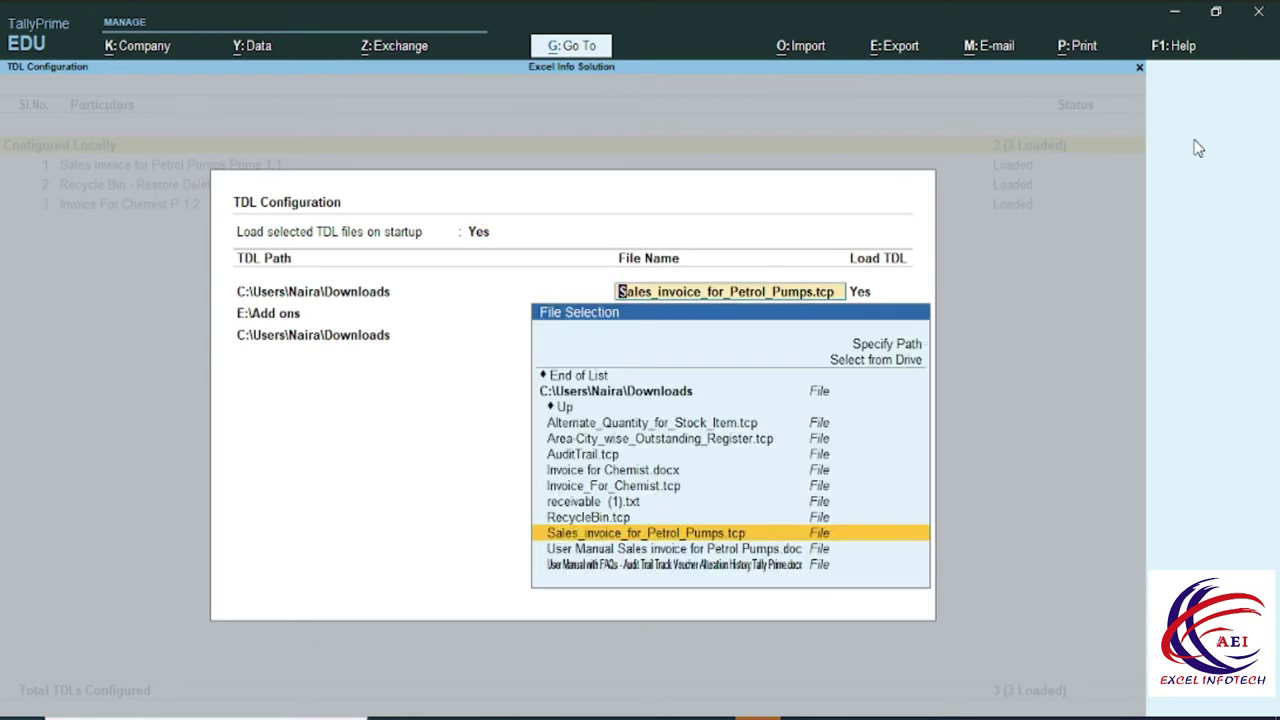
pyautogui.press('Up')
pyautogui.press('Up')
pyautogui.press('Up')
pyautogui.press('Up')
pyautogui.press('Up')
pyautogui.press('Up')
pyautogui.press('Up')
pyautogui.press('Up')
pyautogui.press('Up')
pyautogui.press('Up')
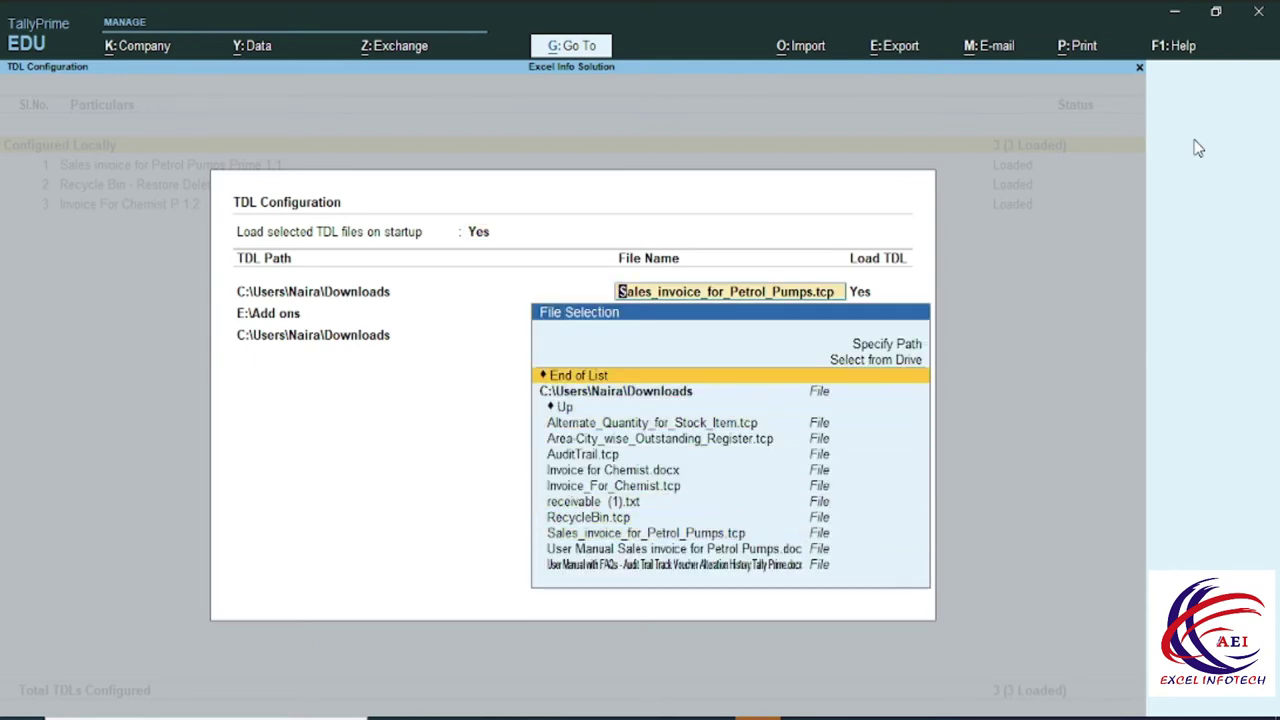
pyautogui.press('Return')
# Remove RecycleBin.tcp from the TDL configuration by ending the list at its entry.
pyautogui.press('Up')
pyautogui.press('Up')
pyautogui.press('Up')
pyautogui.press('Up')
pyautogui.press('Up')
pyautogui.press('Up')
pyautogui.press('Up')
pyautogui.press('Up')
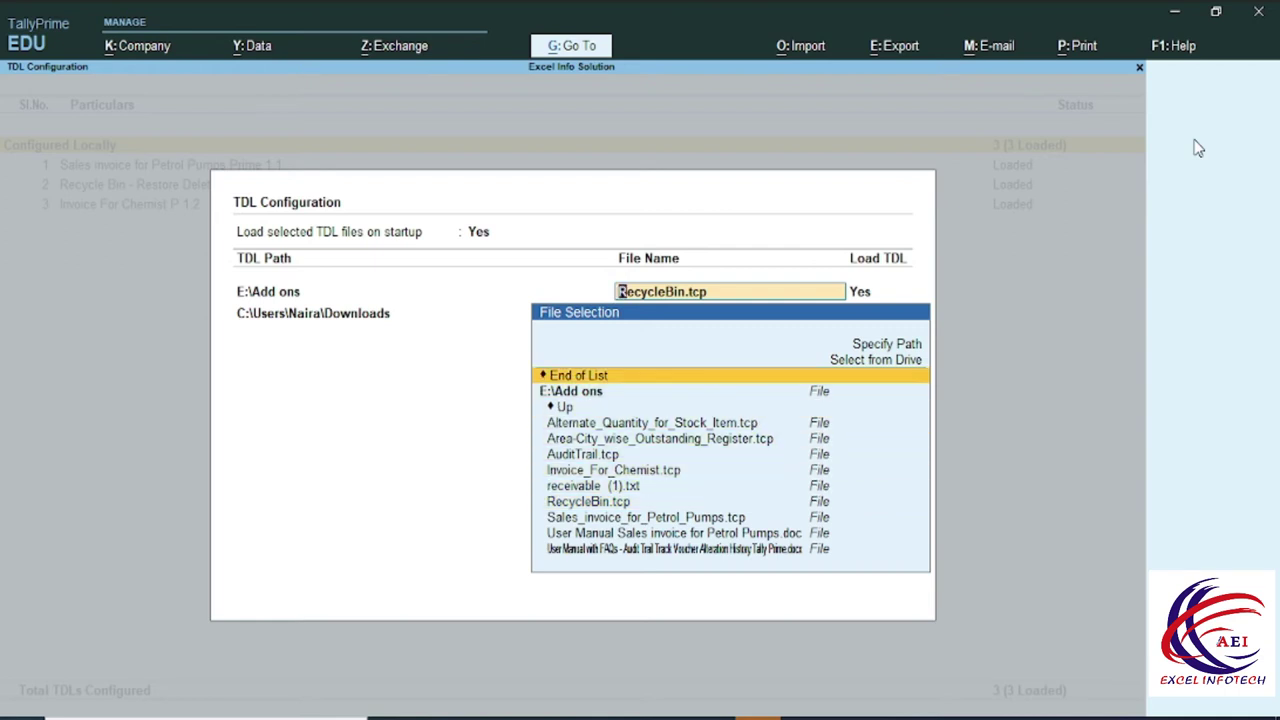
pyautogui.press('Return')
# Remove Invoice_For_Chemist.tcp from the TDL configuration, accept the changes and return to the Gateway of Tally.
pyautogui.press('Up')
pyautogui.press('Up')
pyautogui.press('Up')
pyautogui.press('Up')
pyautogui.press('Up')
pyautogui.press('Up')
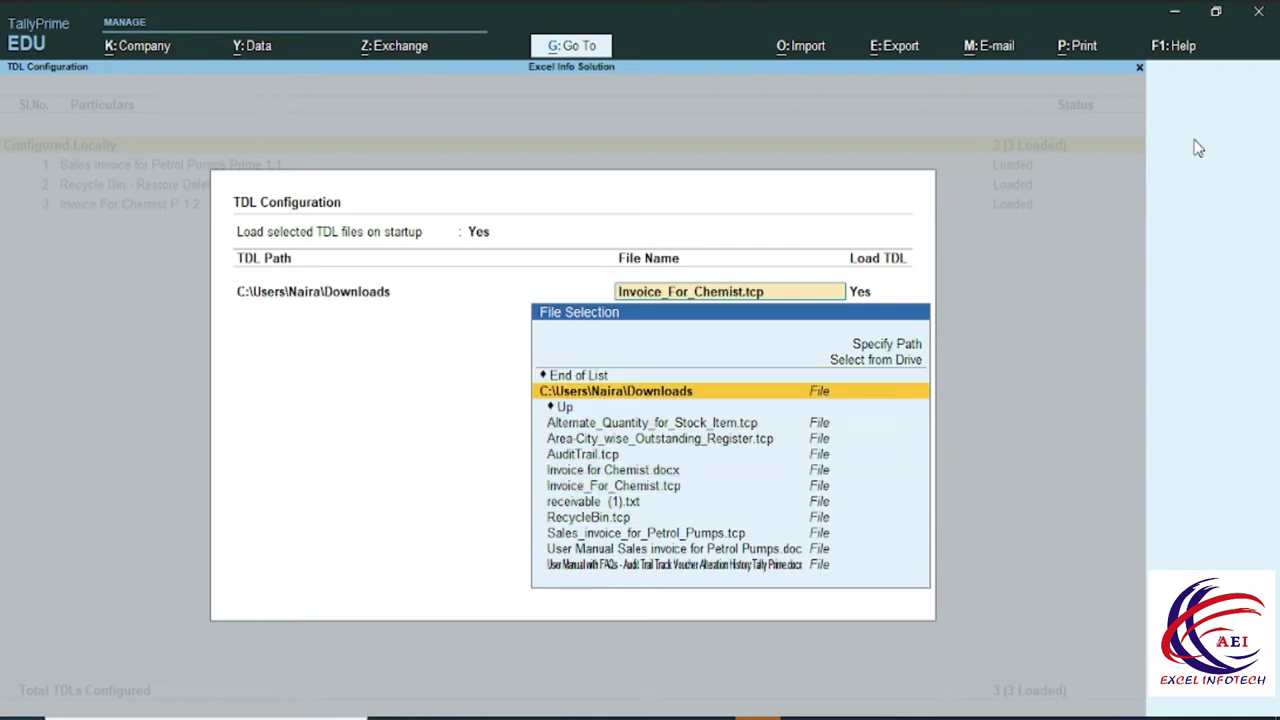
pyautogui.press('Up')
pyautogui.press('Return')
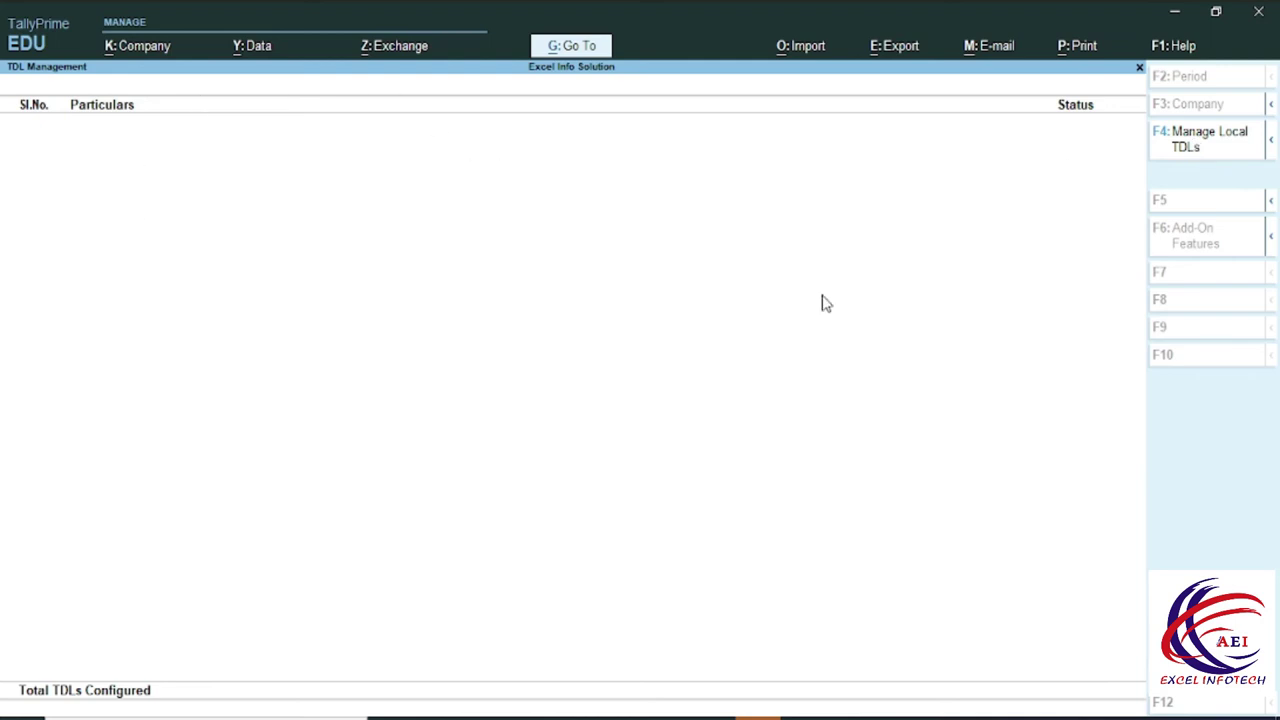
pyautogui.press('Escape')
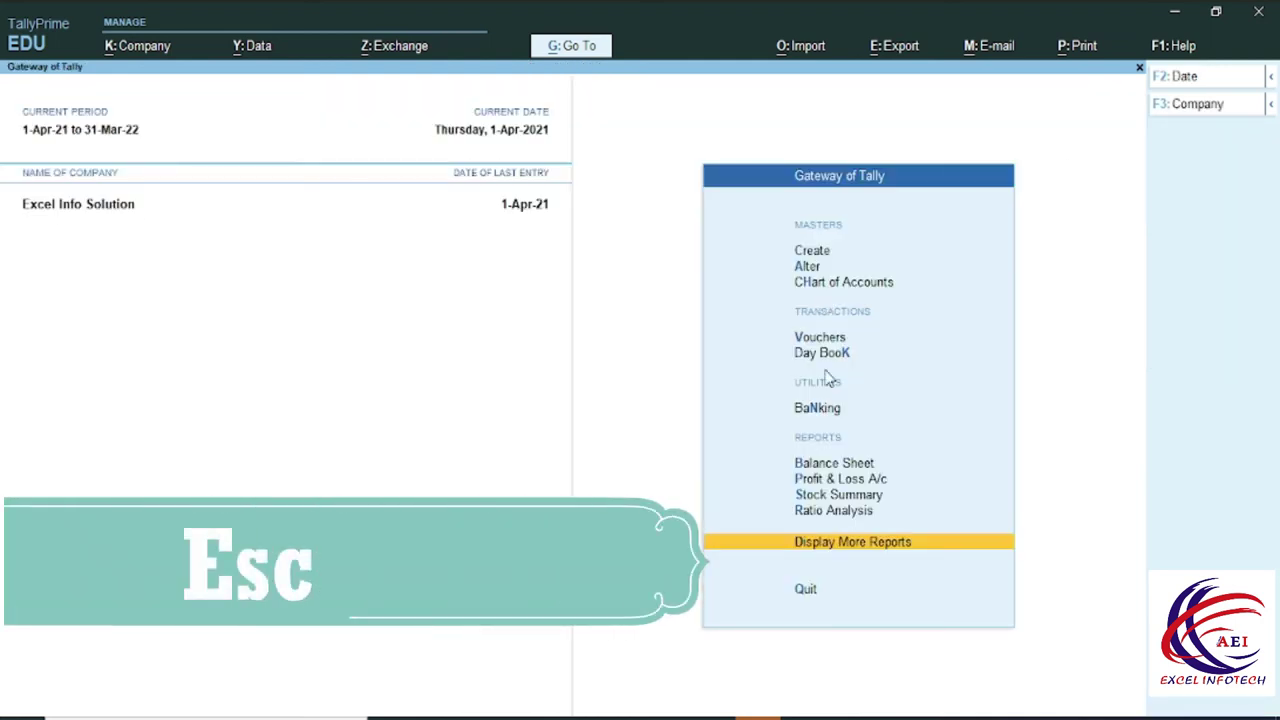
# Check Display More Reports for the RecycleBin entry and open a sales voucher for Aditya Corp with the Sale ledger.
pyautogui.click(825, 545)
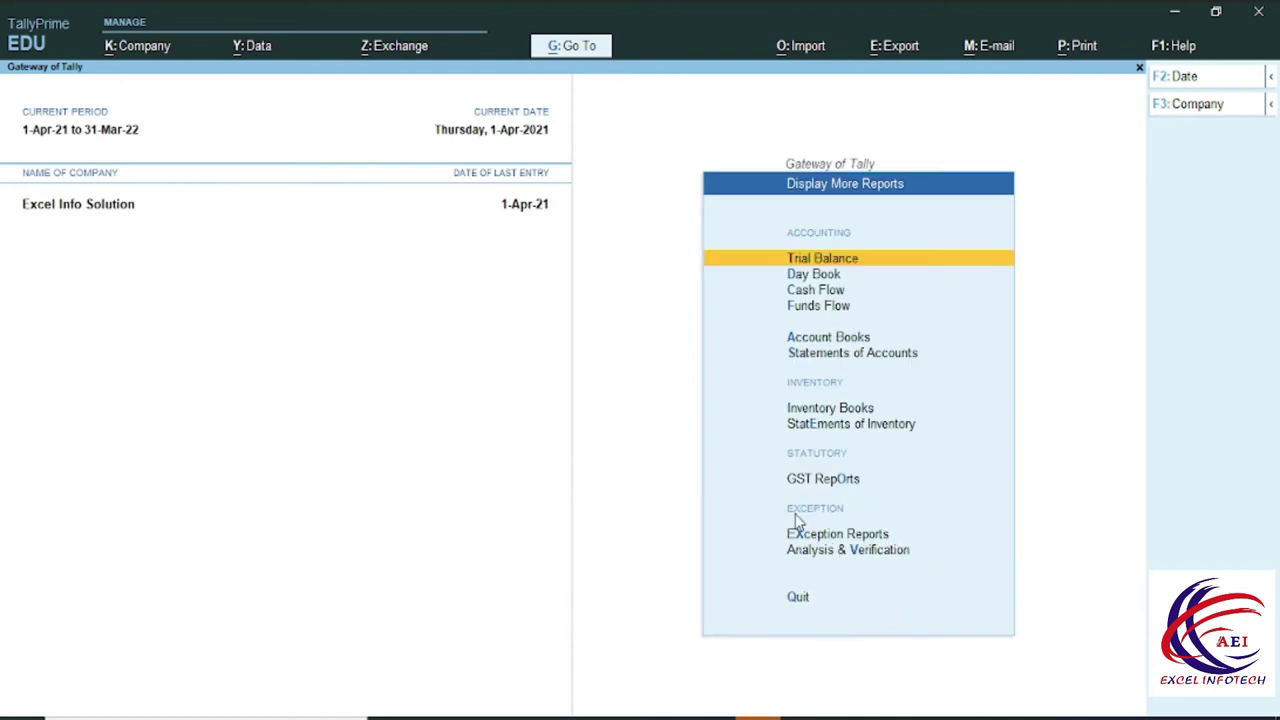
pyautogui.press('Escape')
pyautogui.press('v')
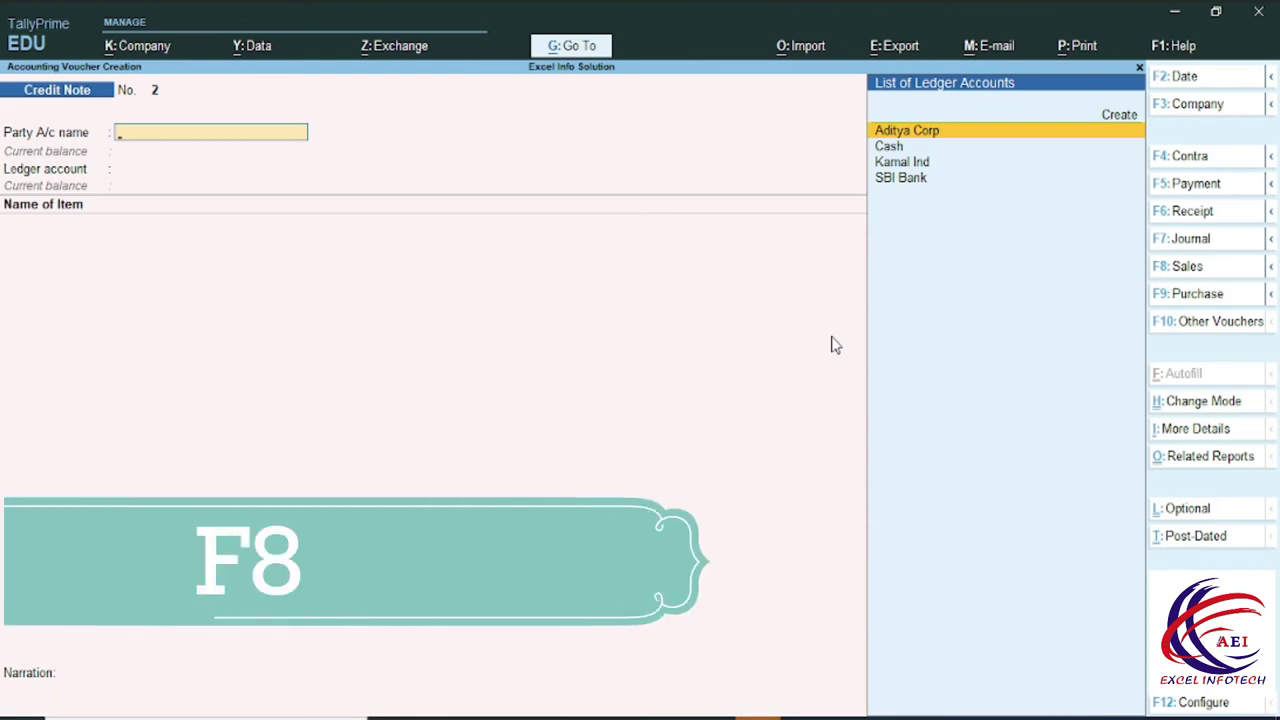
pyautogui.press('F8')
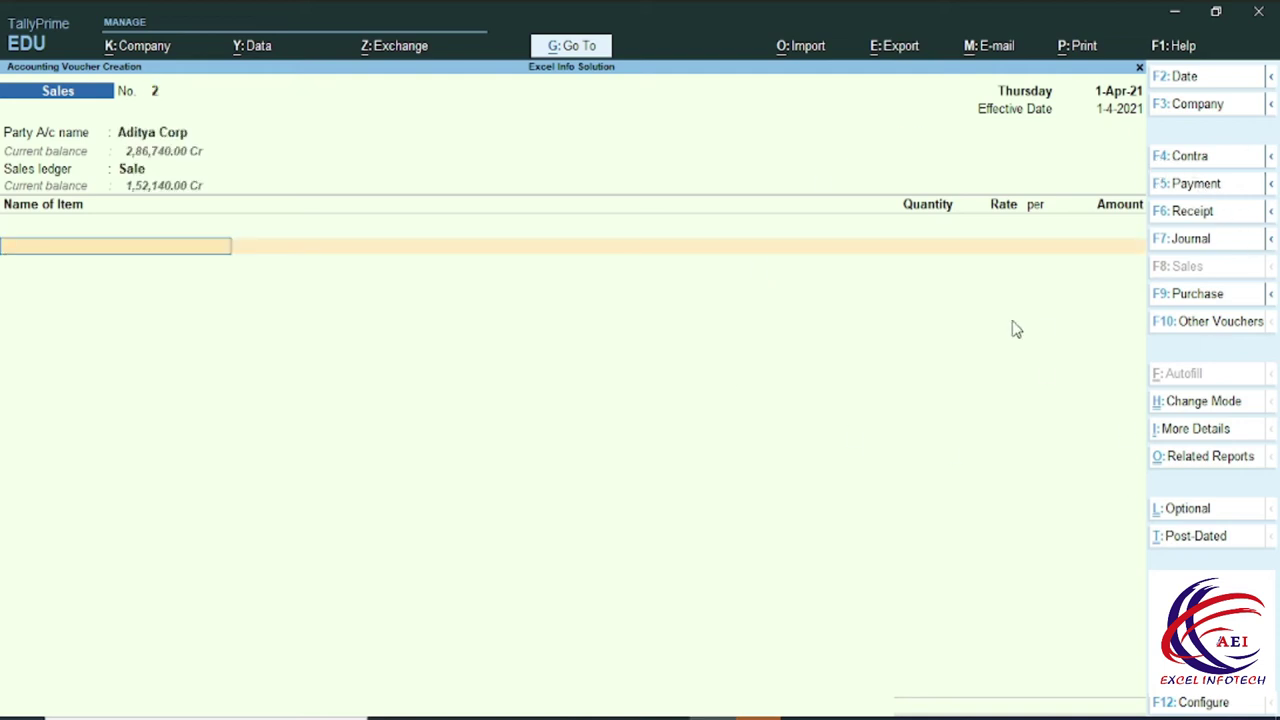
# Open TallyShop in the browser, search for "recycle bin" and open the Recycle Bin - Restore Deleted Vouchers 2.0 page.
pyautogui.click(1167, 50)
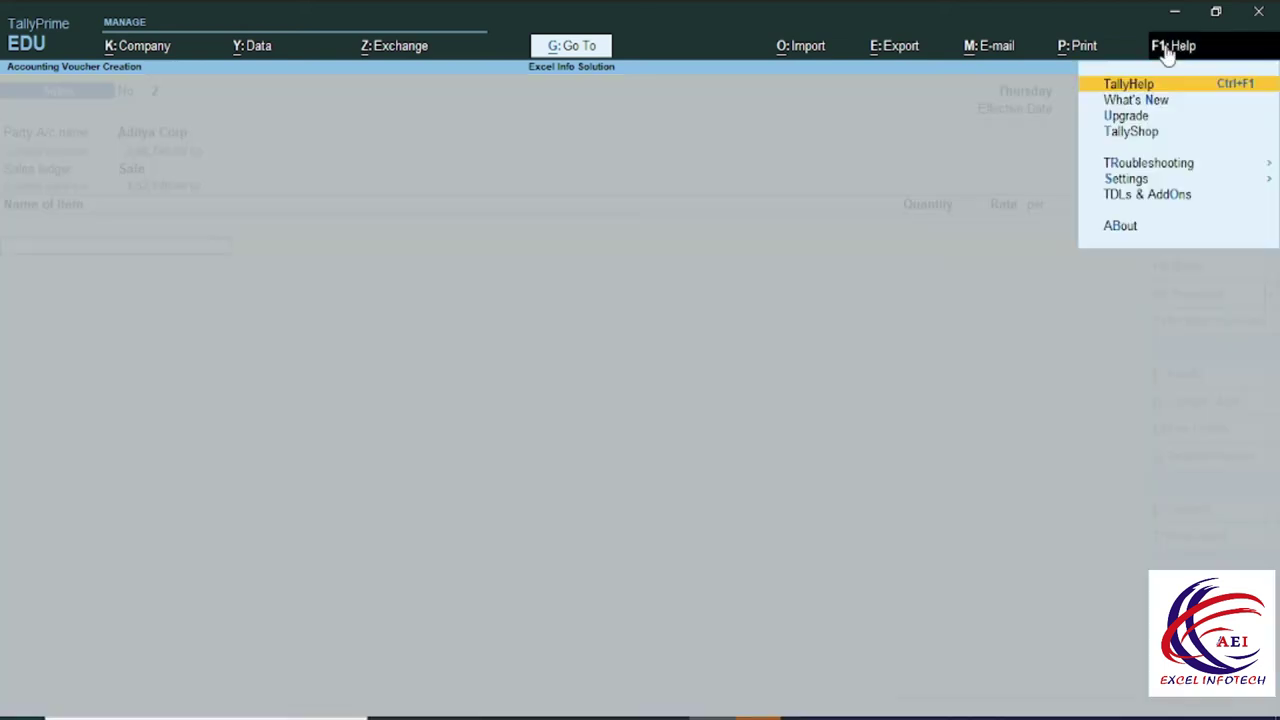
pyautogui.click(1147, 135)
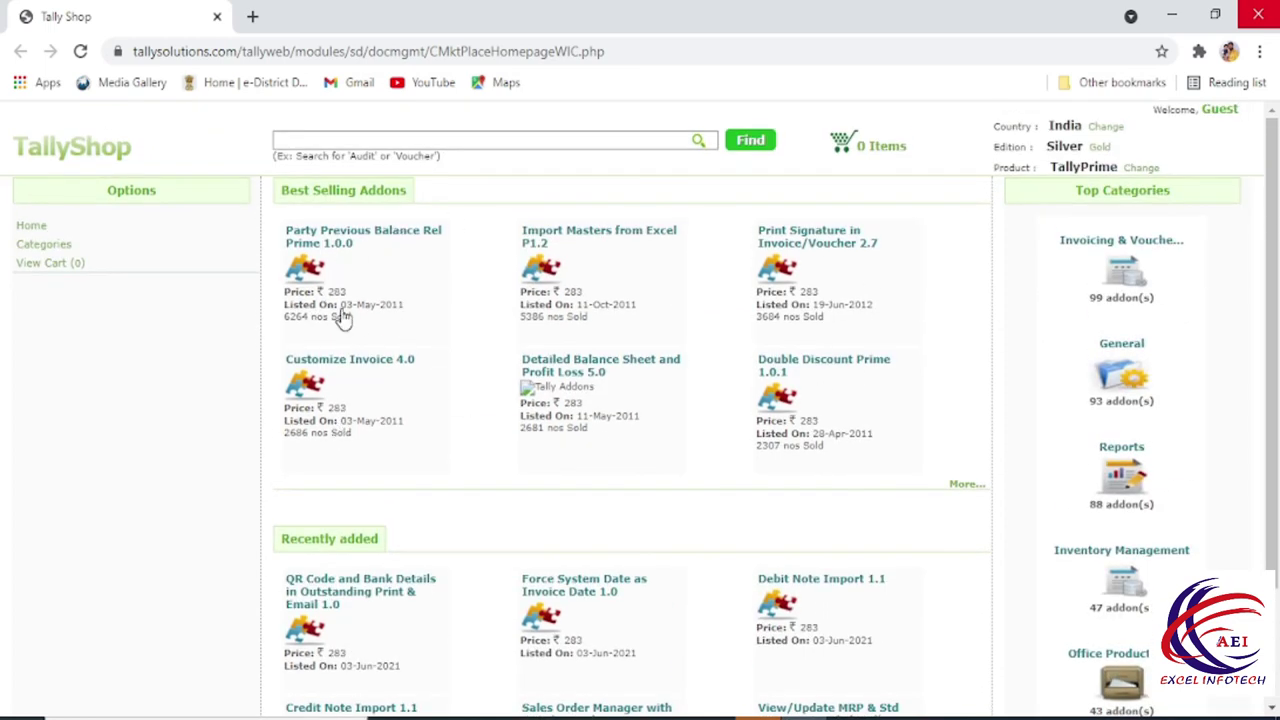
pyautogui.moveTo(355, 310)
pyautogui.click(342, 145)
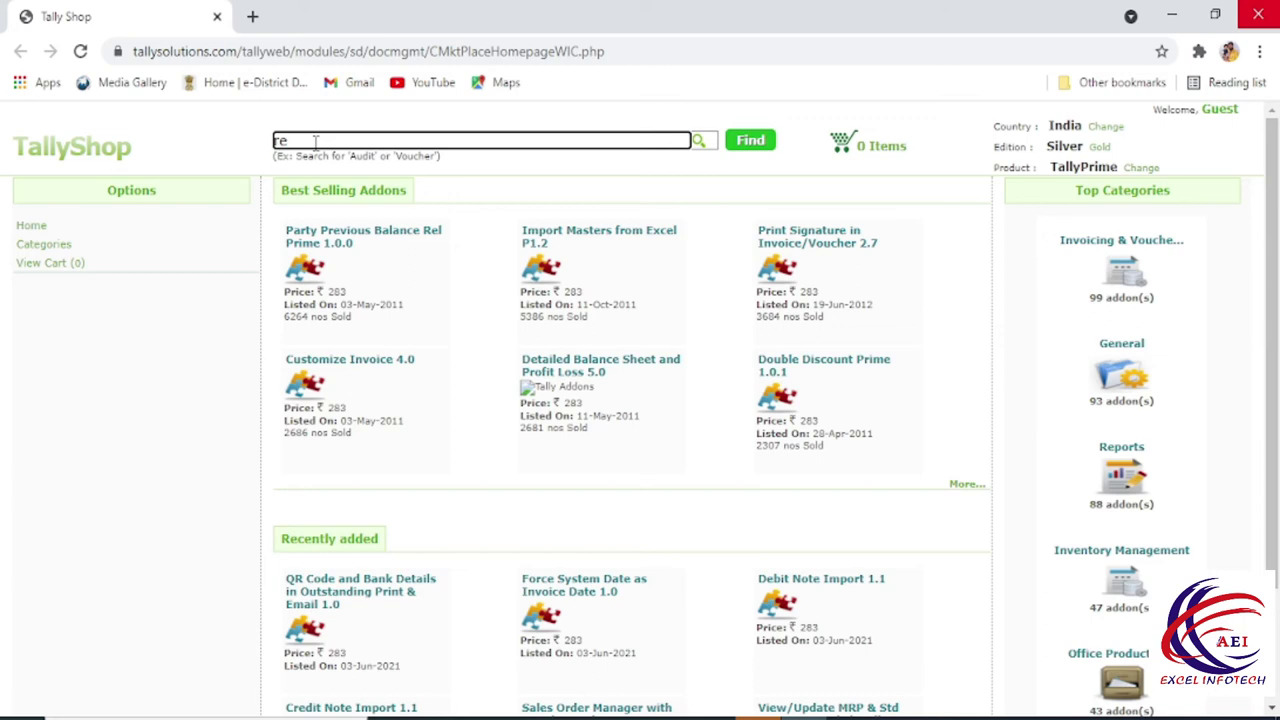
pyautogui.write('recycle bin')
pyautogui.press('Return')
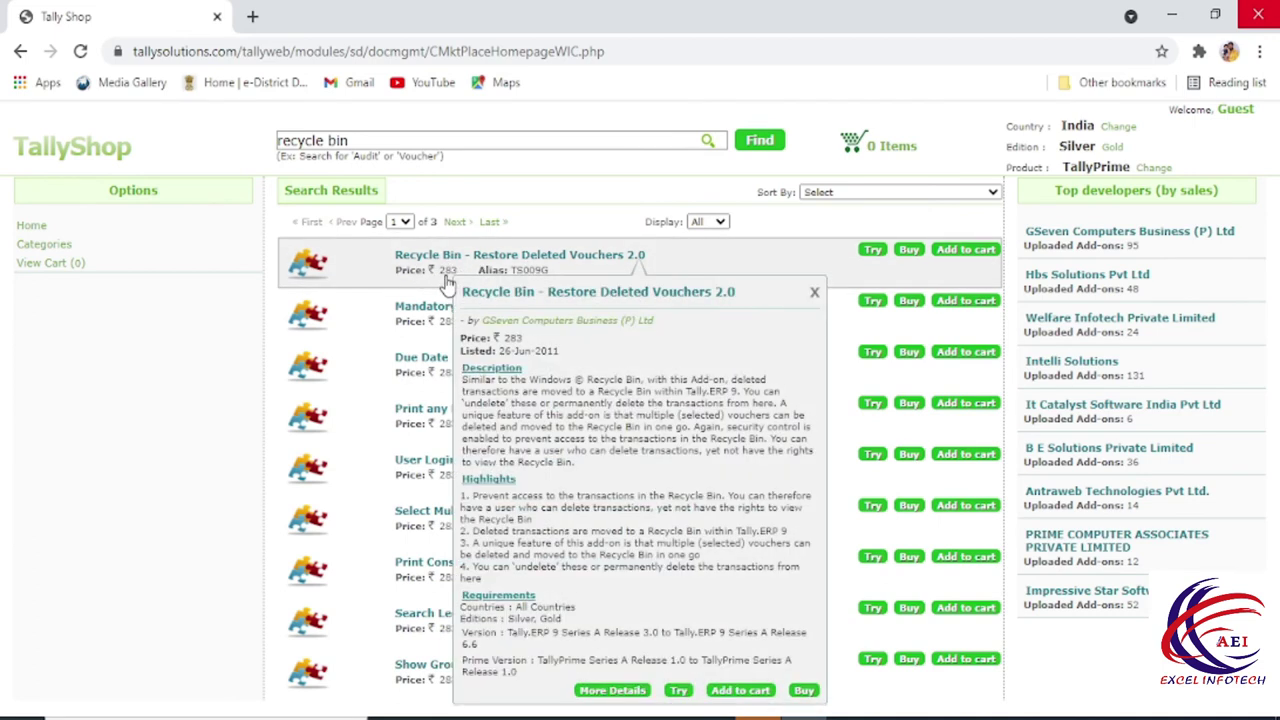
pyautogui.click(540, 265)
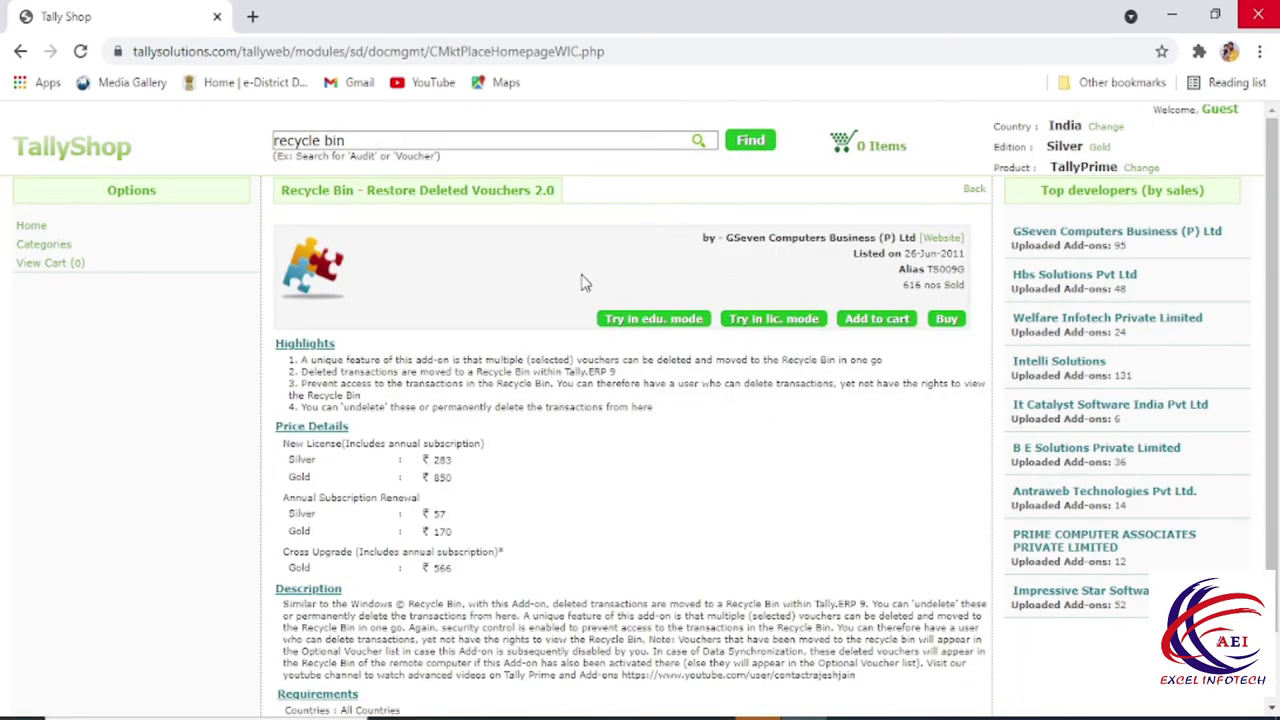
# Download the Recycle Bin add-on's user manual and open the document in Word.
pyautogui.scroll(-1, 394, 486)
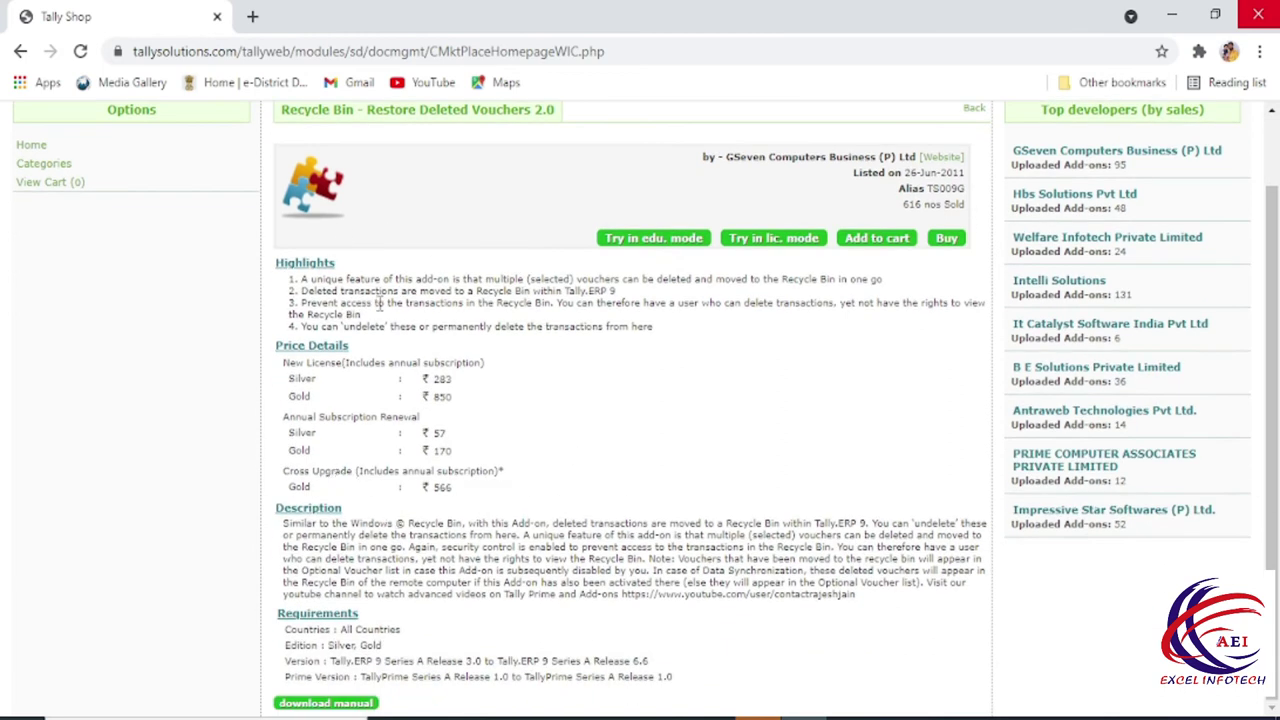
pyautogui.click(345, 705)
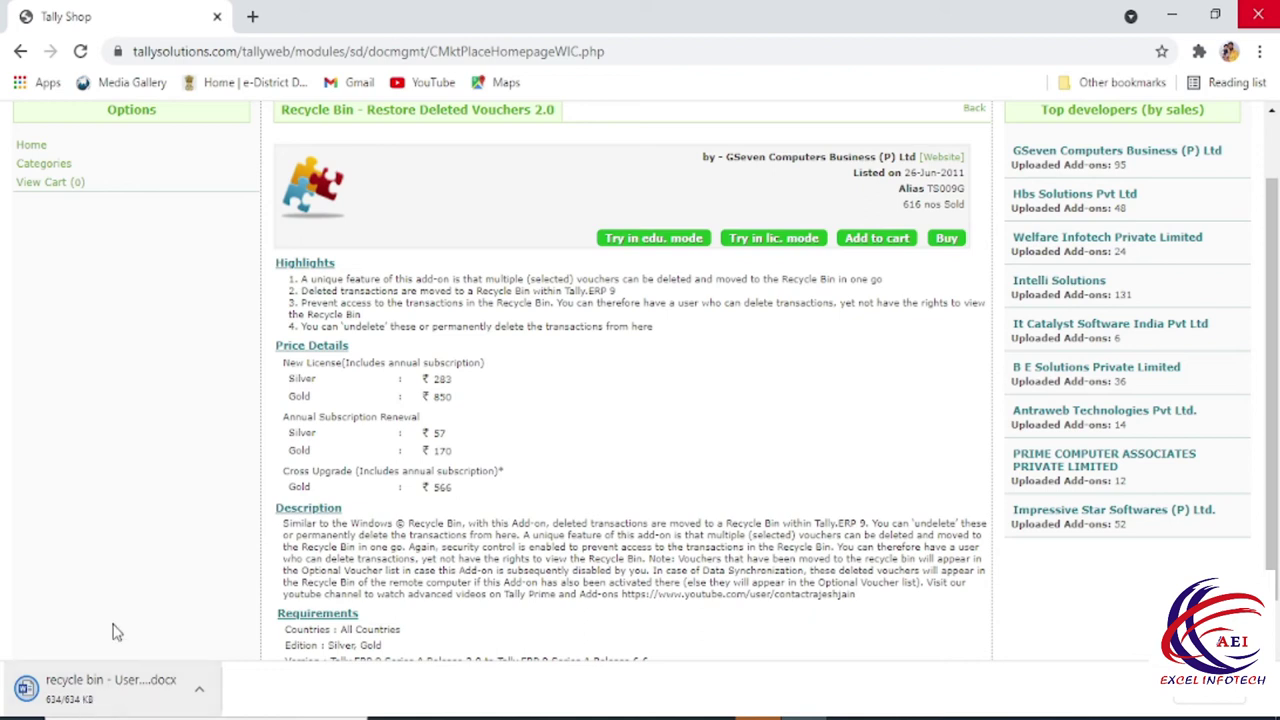
pyautogui.click(93, 690)
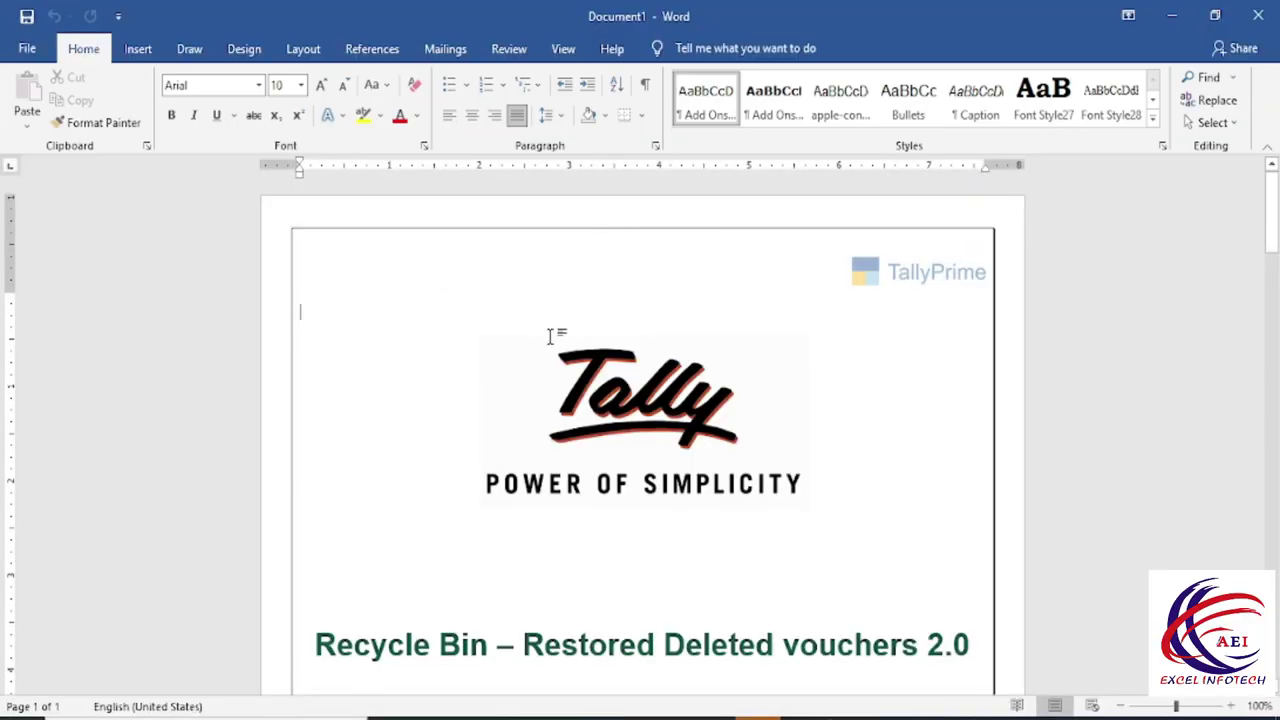
# Read through the Recycle Bin user manual, including the benefits, activation steps, voucher restoring and FAQ, and close the document.
pyautogui.scroll(-5, 553, 340)
pyautogui.scroll(-15, 561, 348)
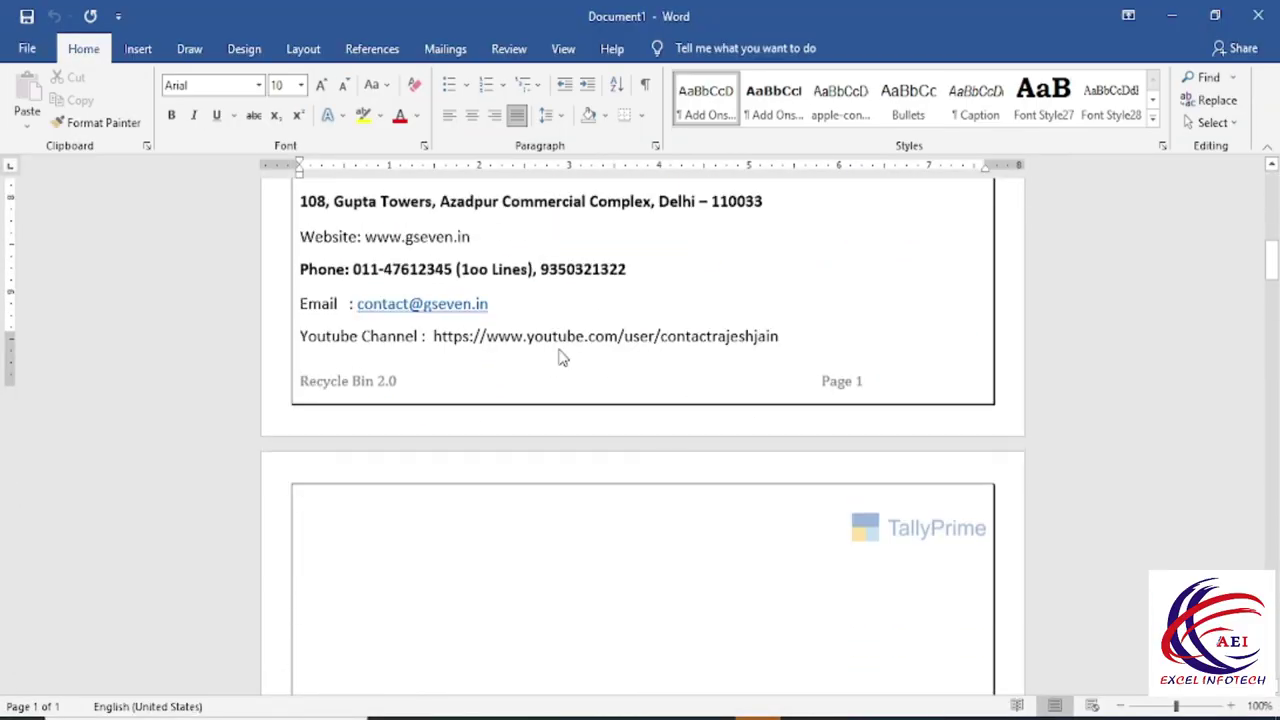
pyautogui.scroll(-11, 562, 348)
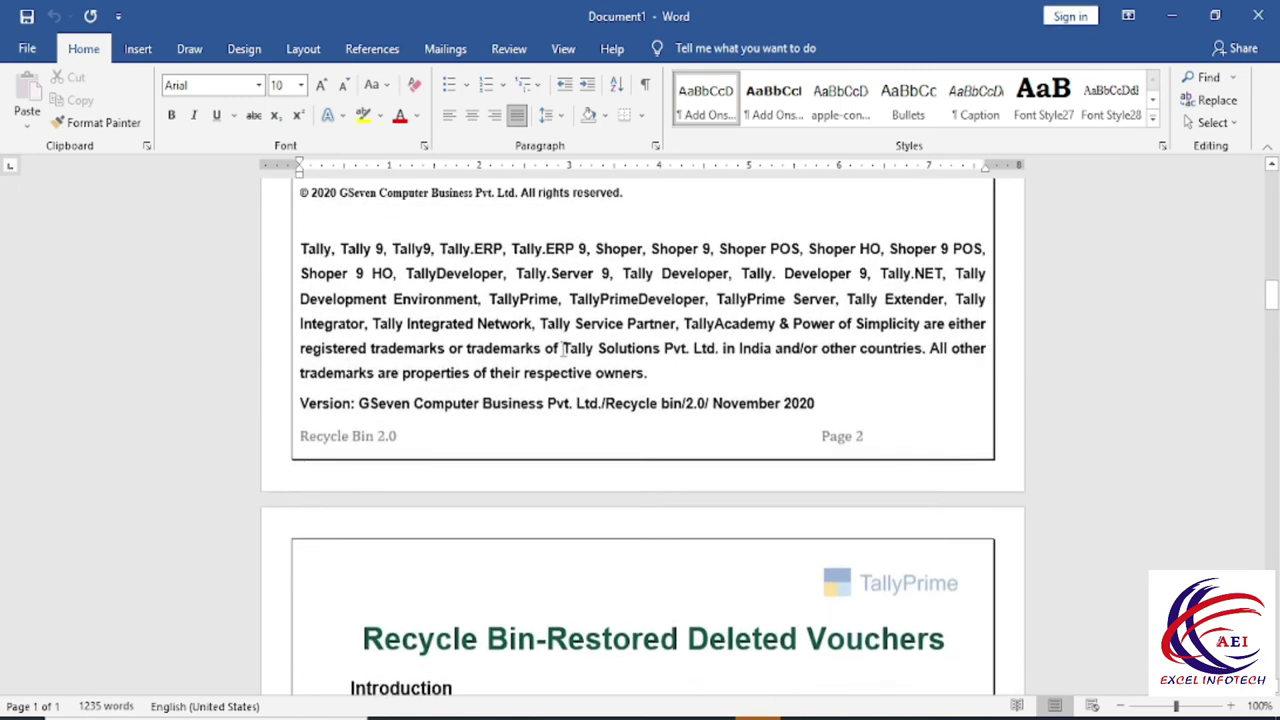
pyautogui.scroll(-11, 562, 348)
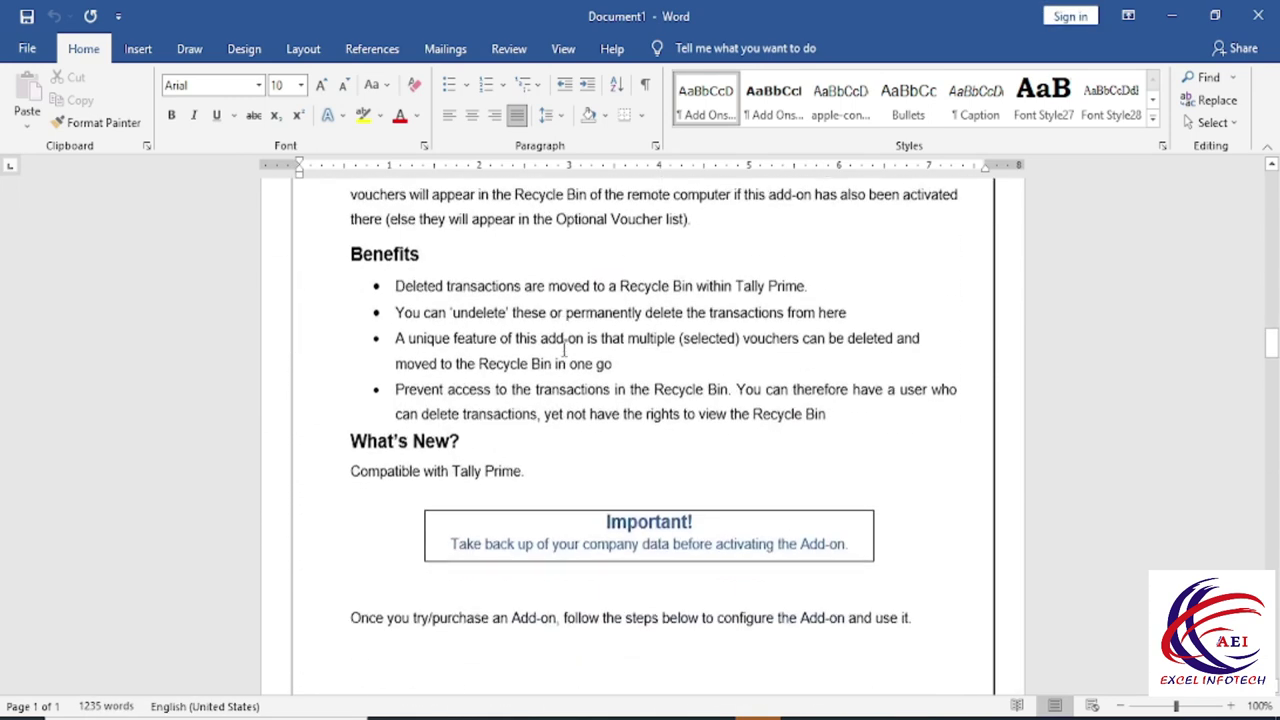
pyautogui.scroll(-5, 562, 357)
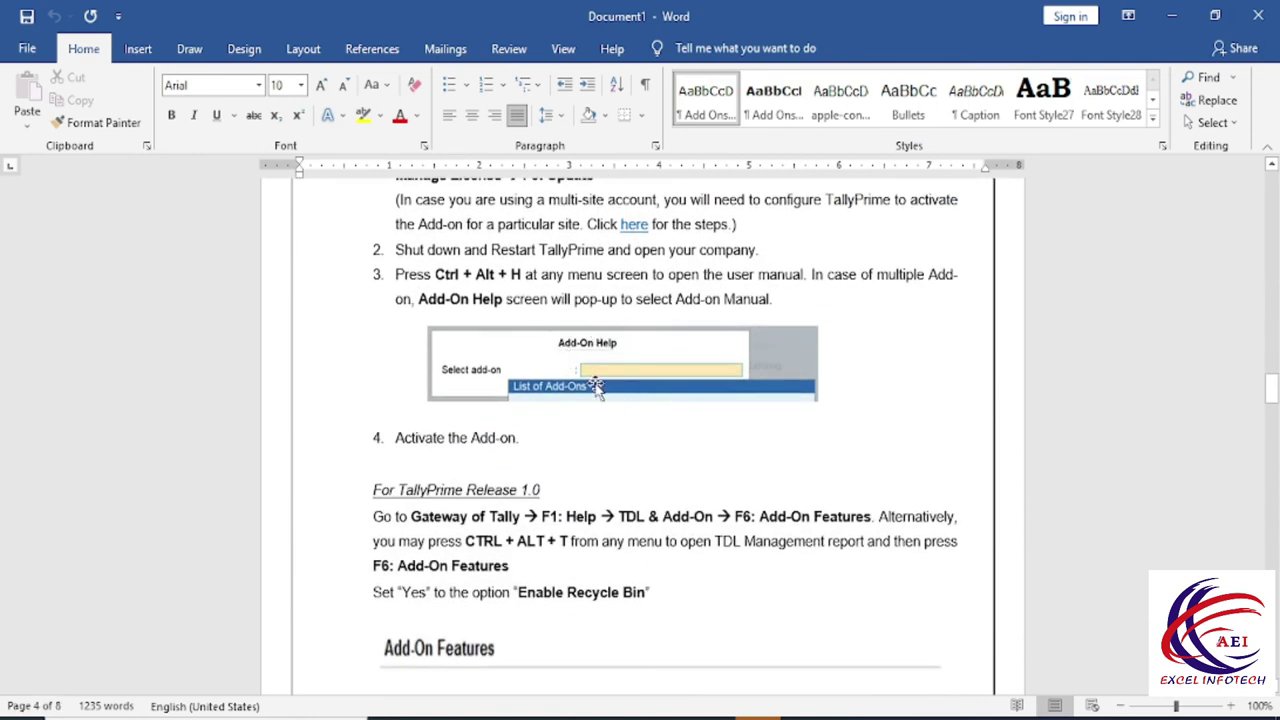
pyautogui.scroll(-3, 620, 492)
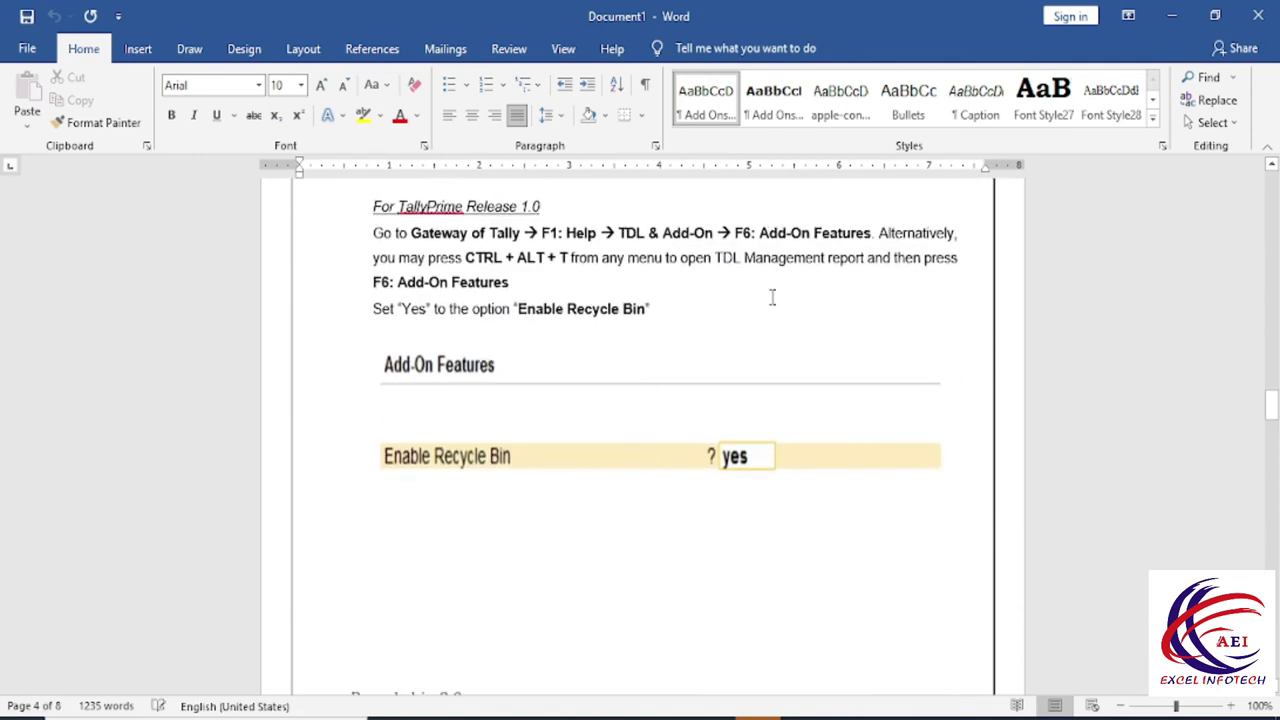
pyautogui.scroll(-6, 700, 466)
pyautogui.scroll(-5, 700, 474)
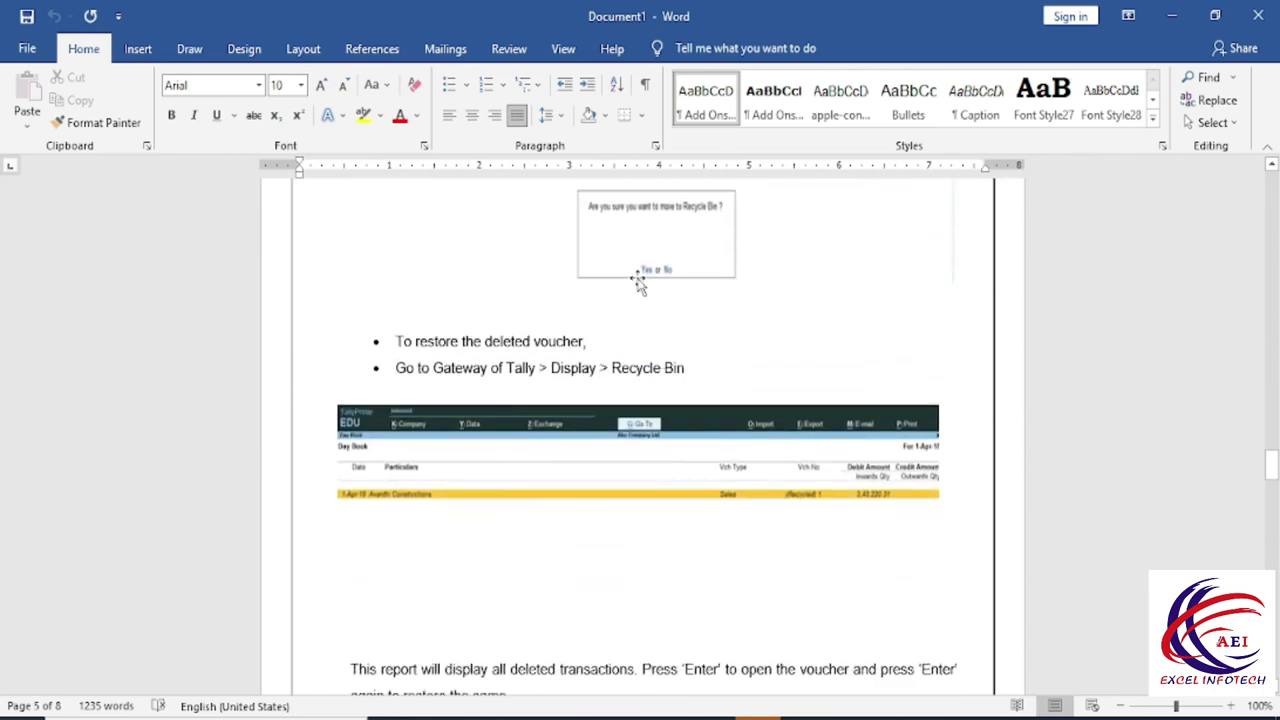
pyautogui.scroll(-5, 591, 437)
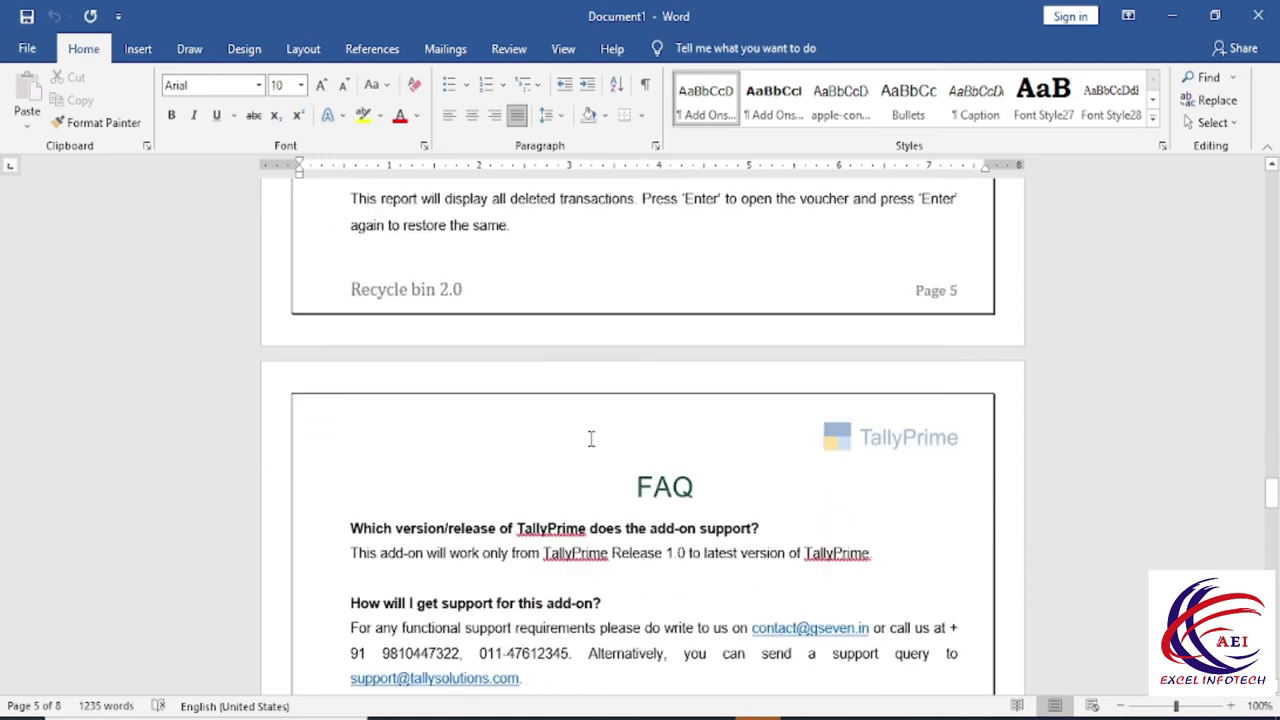
pyautogui.scroll(-10, 591, 437)
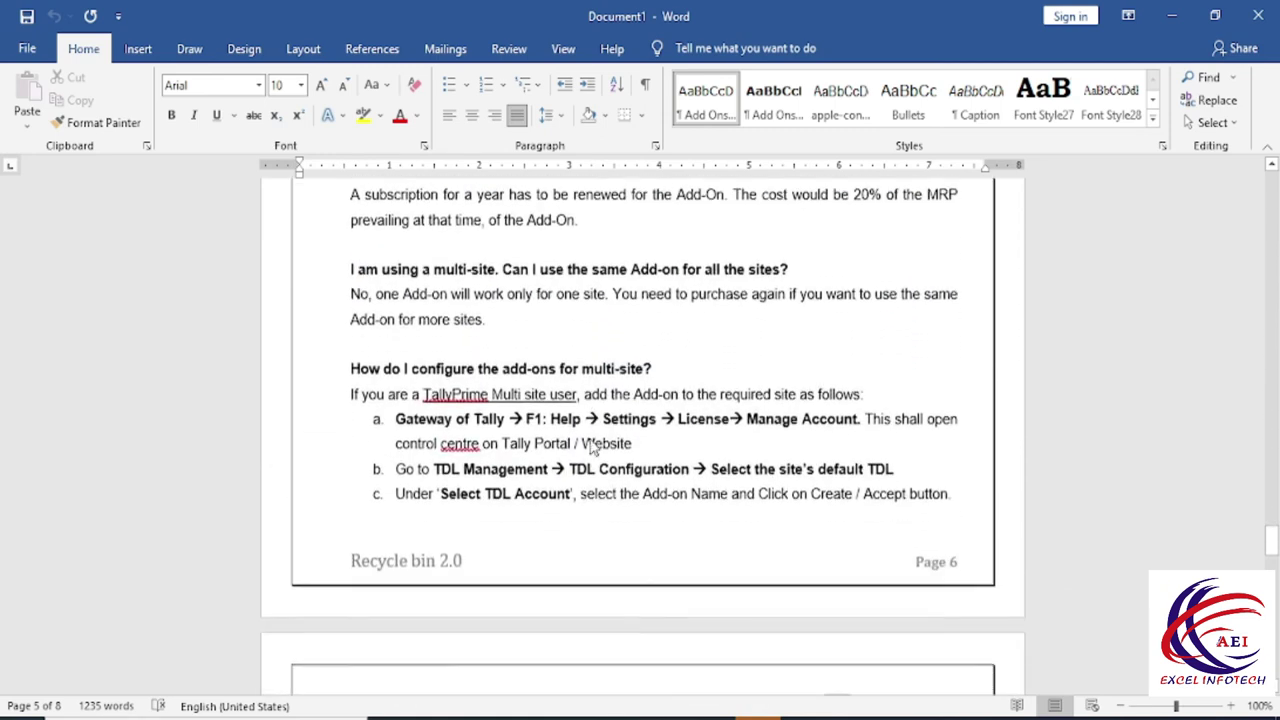
pyautogui.scroll(-8, 591, 445)
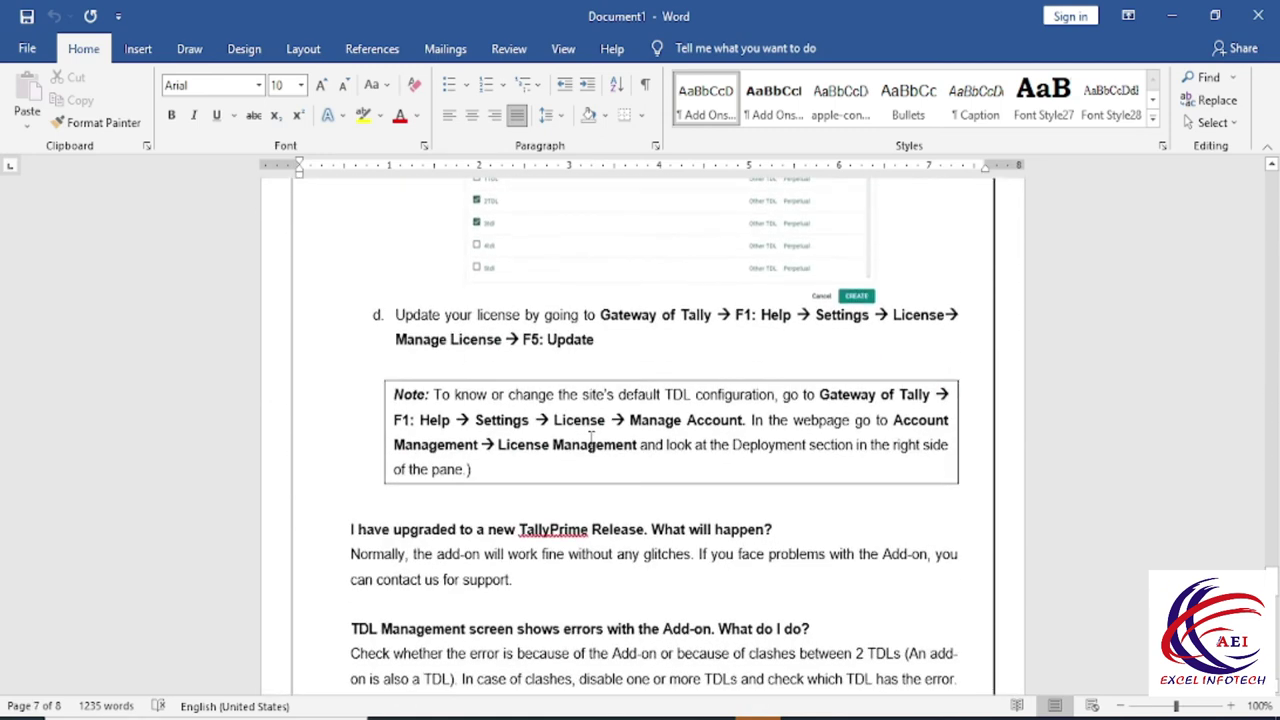
pyautogui.scroll(-9, 591, 440)
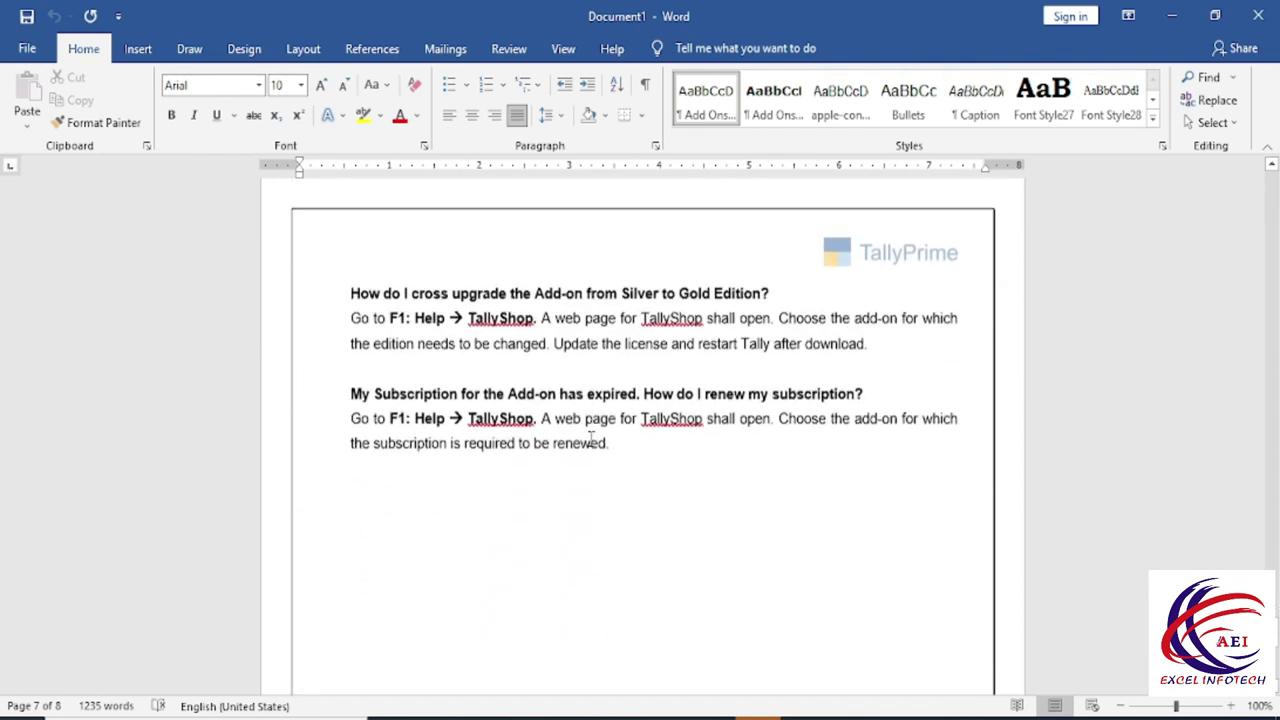
pyautogui.scroll(-8, 591, 437)
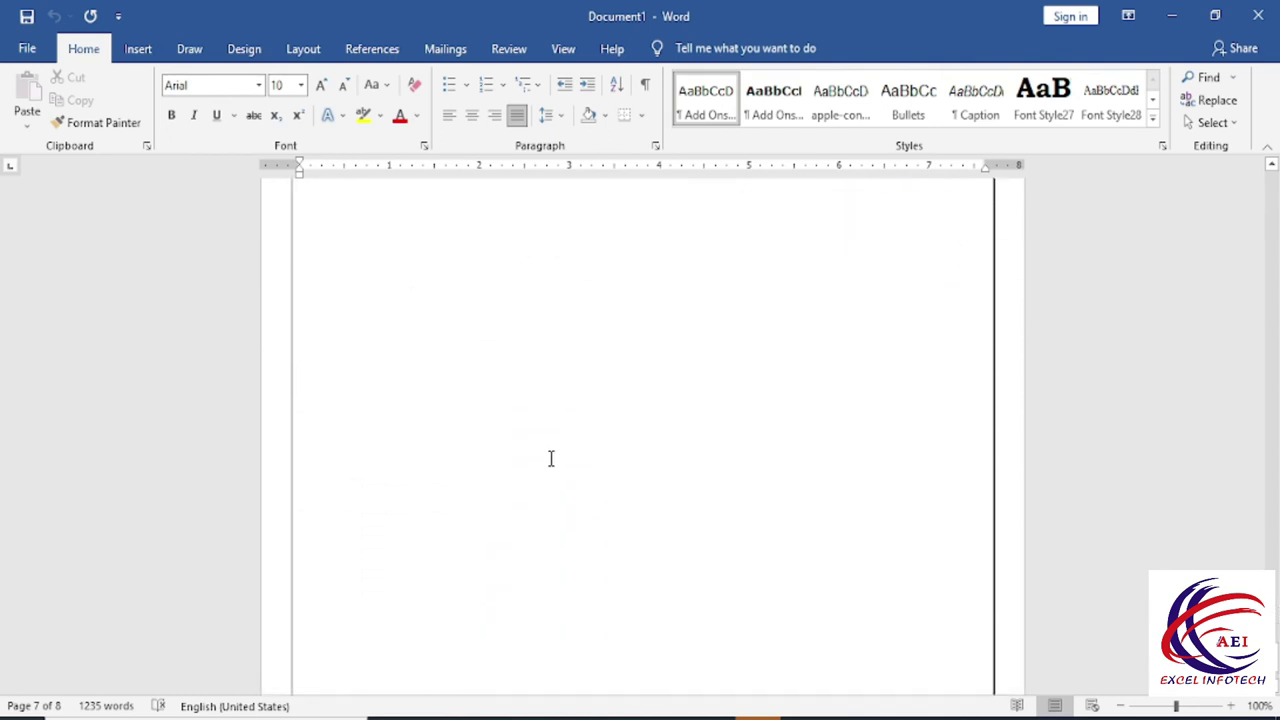
pyautogui.click(927, 362)
pyautogui.click(1260, 16)
pyautogui.click(654, 409)
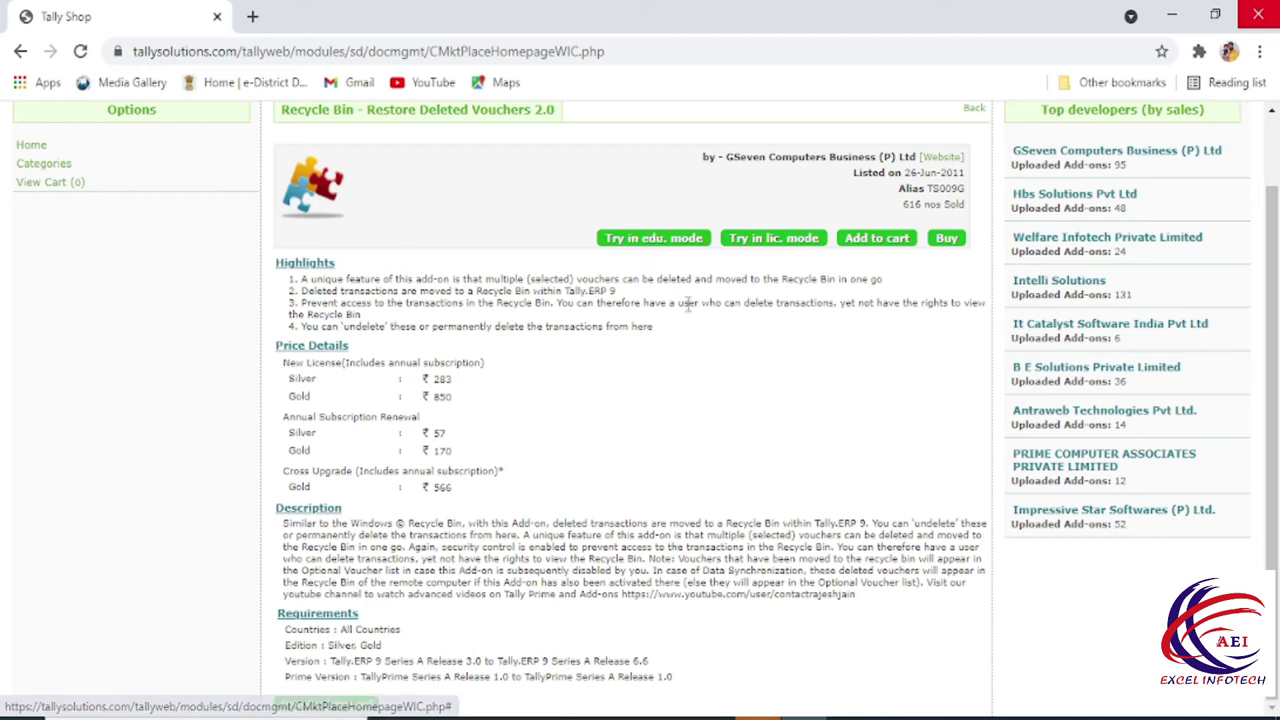
# Download the Recycle Bin add-on's TCP file for trial in educational mode.
pyautogui.scroll(2, 453, 418)
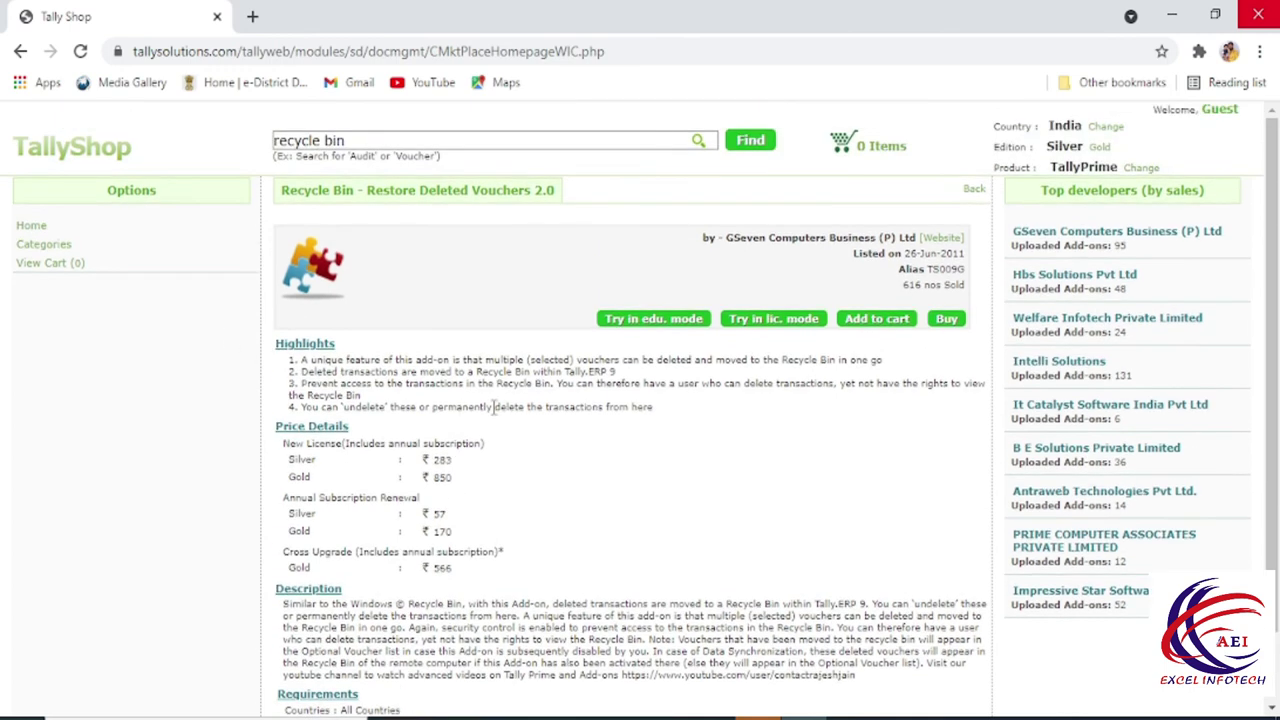
pyautogui.click(641, 324)
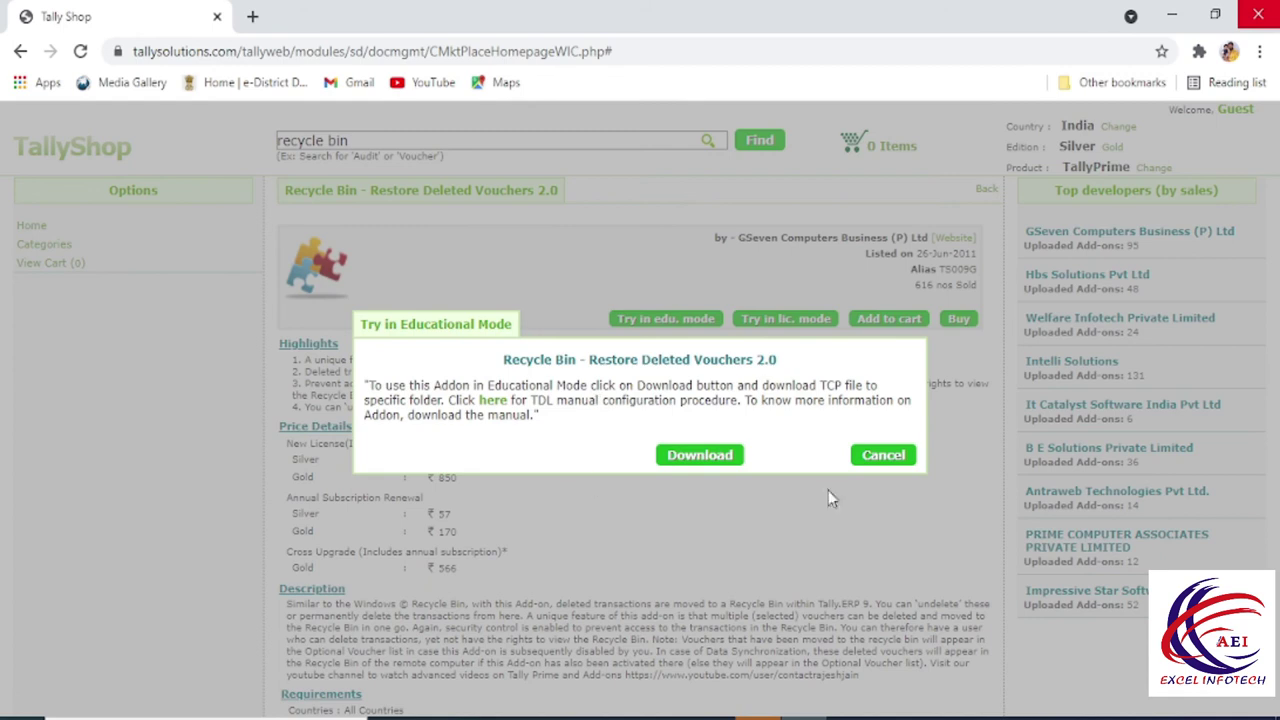
pyautogui.click(702, 457)
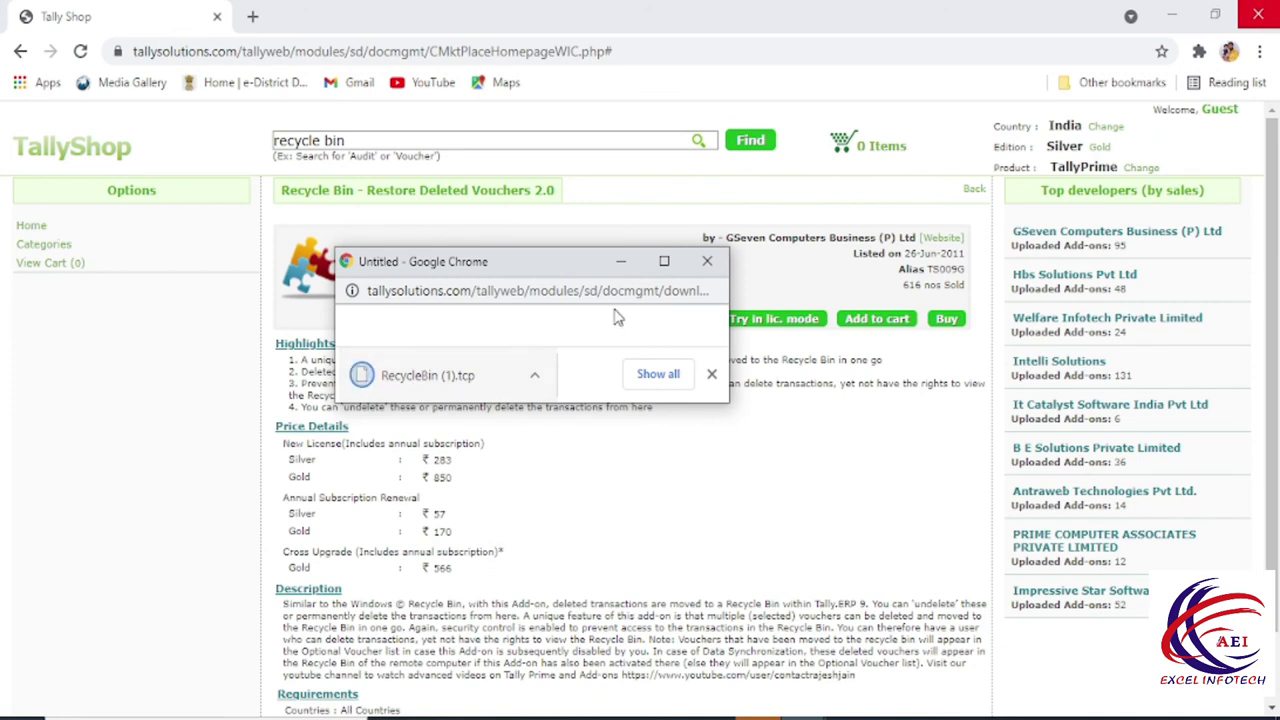
# Enlarge the download pop-up window and reposition it over the add-on page to show RecycleBin (1).tcp.
pyautogui.moveTo(565, 272); pyautogui.dragTo(565, 231)
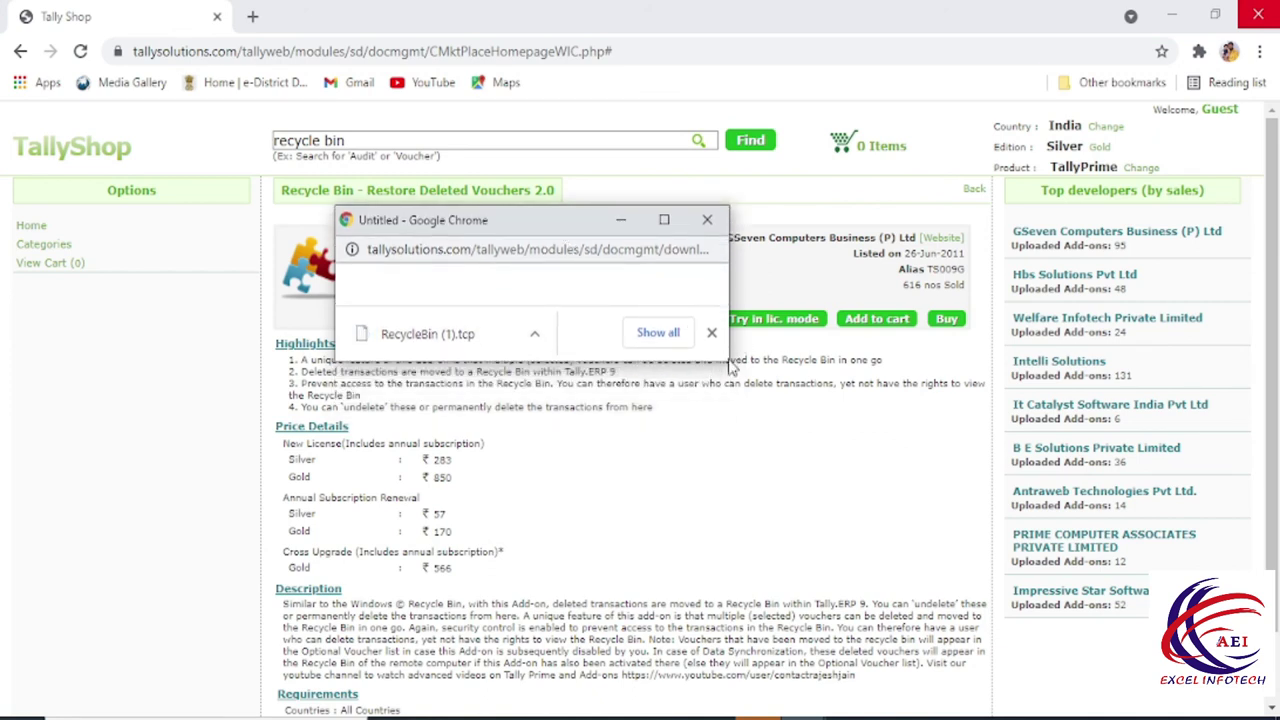
pyautogui.moveTo(732, 363); pyautogui.dragTo(886, 552)
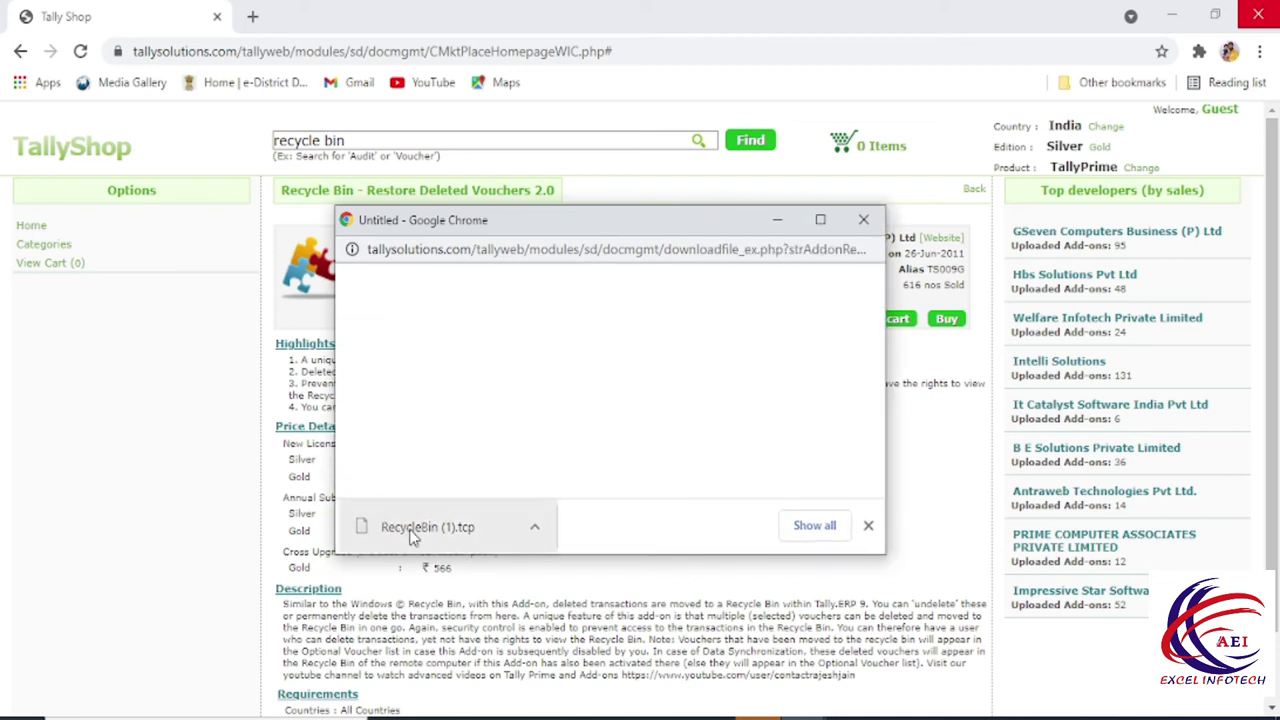
pyautogui.moveTo(654, 231); pyautogui.dragTo(652, 199)
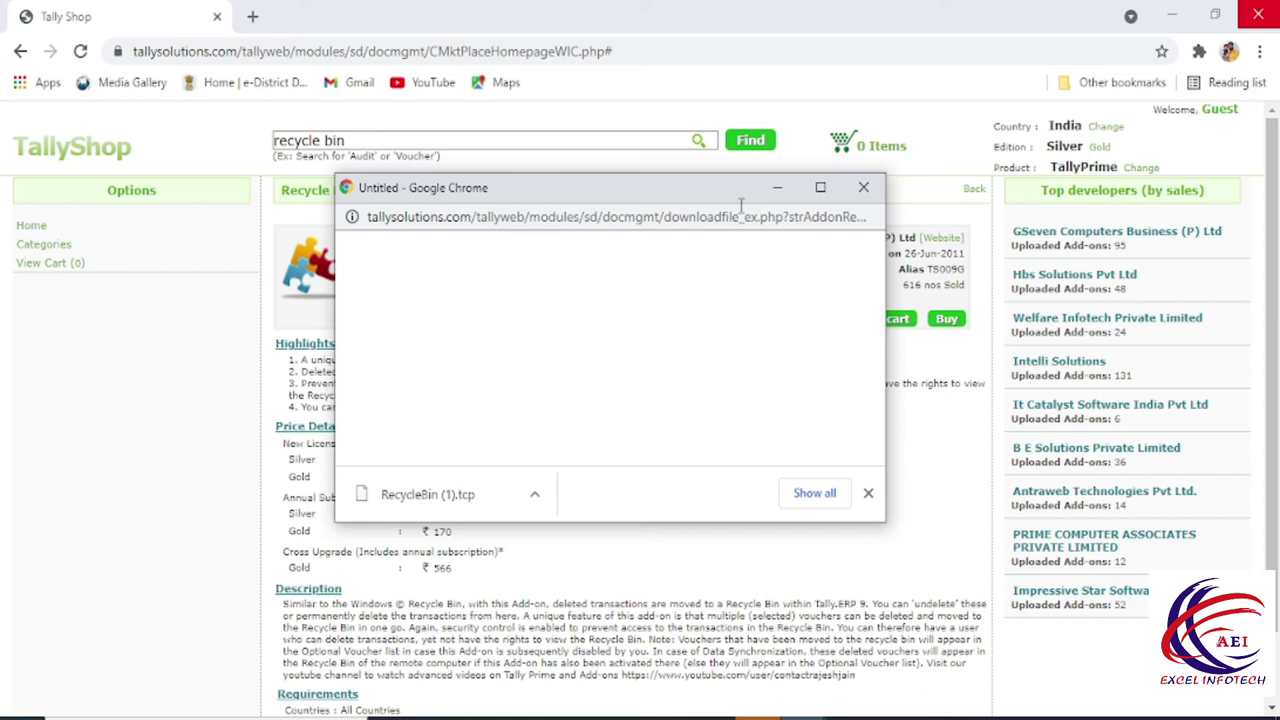
pyautogui.moveTo(668, 195); pyautogui.dragTo(676, 172)
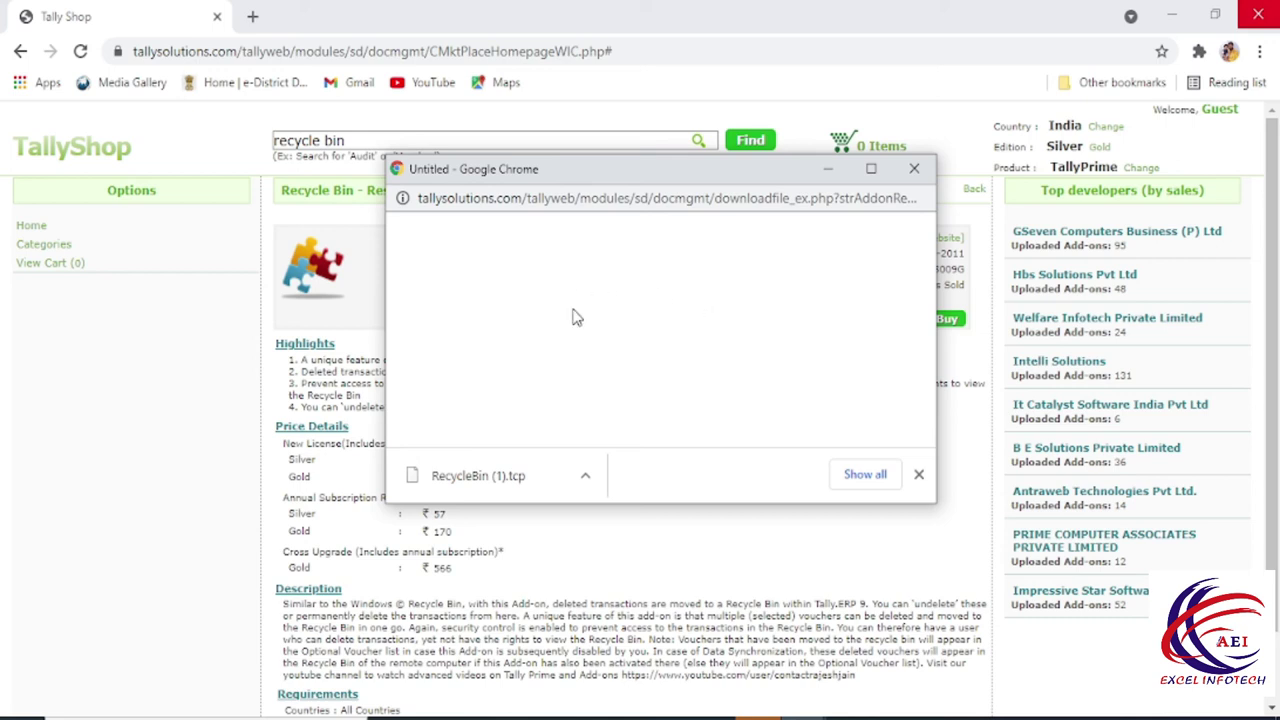
pyautogui.moveTo(672, 175); pyautogui.dragTo(688, 230)
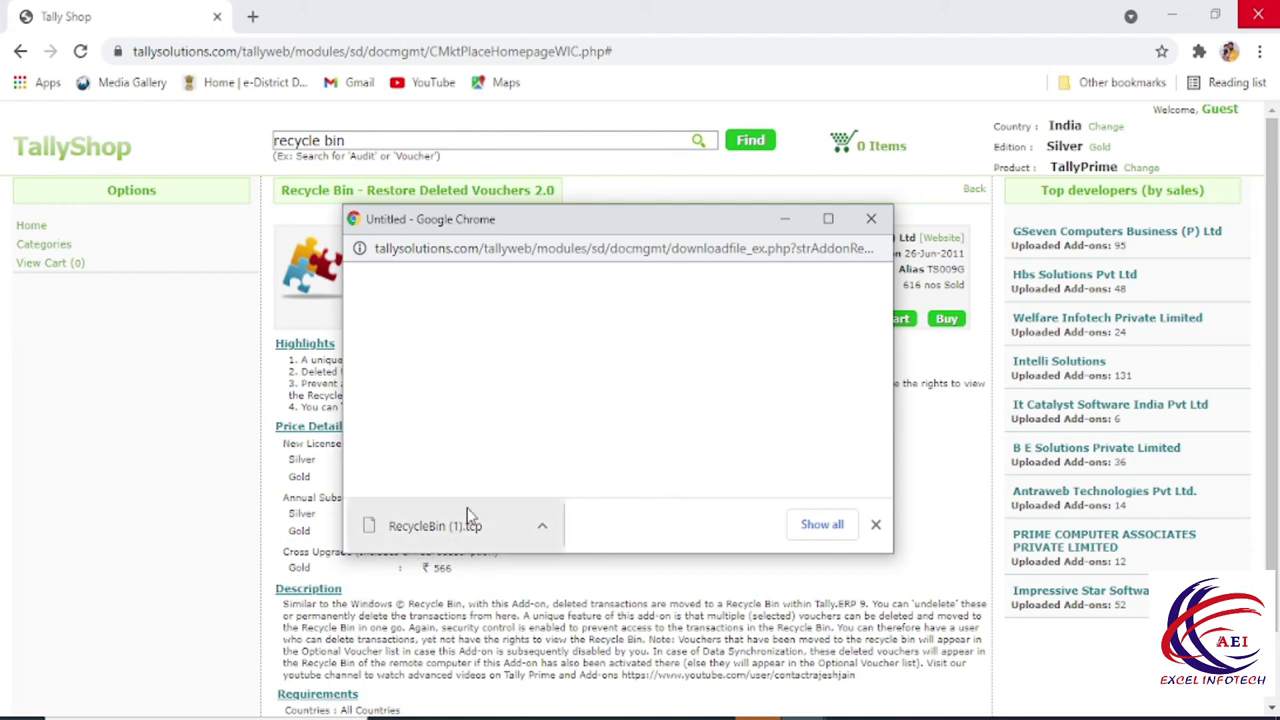
# Minimise the open windows, open the Downloads folder and locate RecycleBin (1).tcp and its user manual.
pyautogui.click(1176, 14)
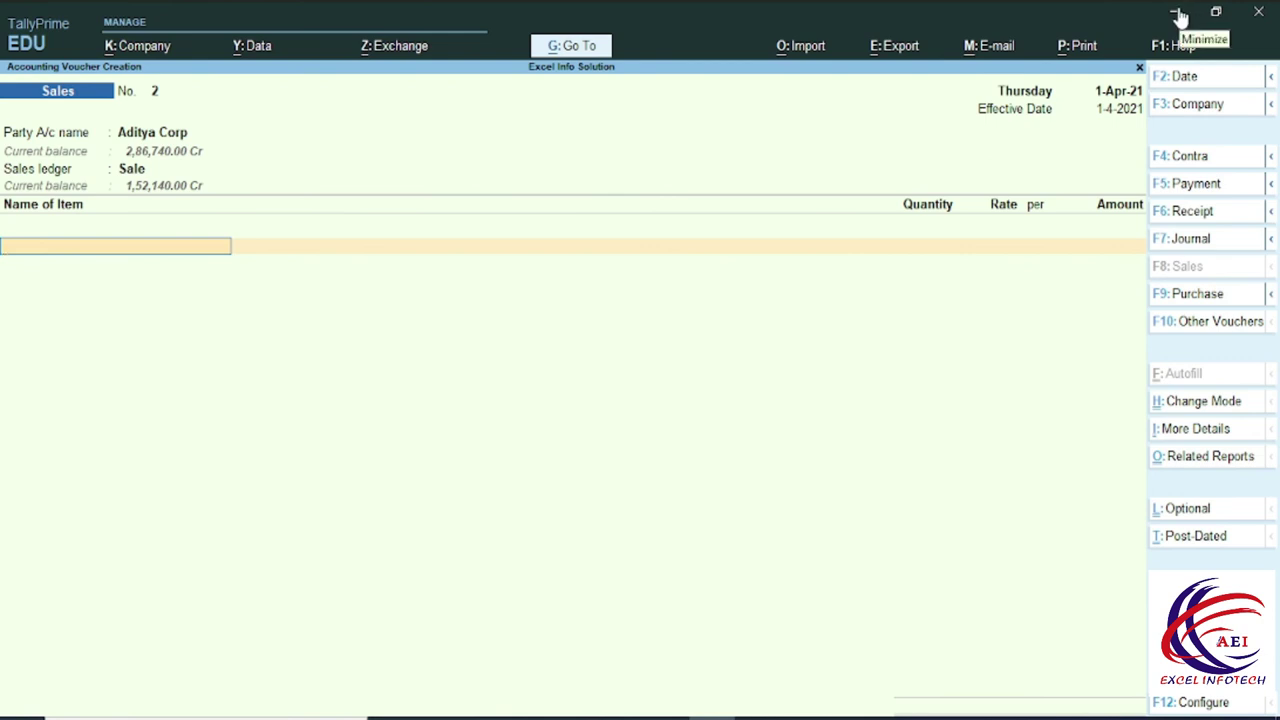
pyautogui.click(1177, 13)
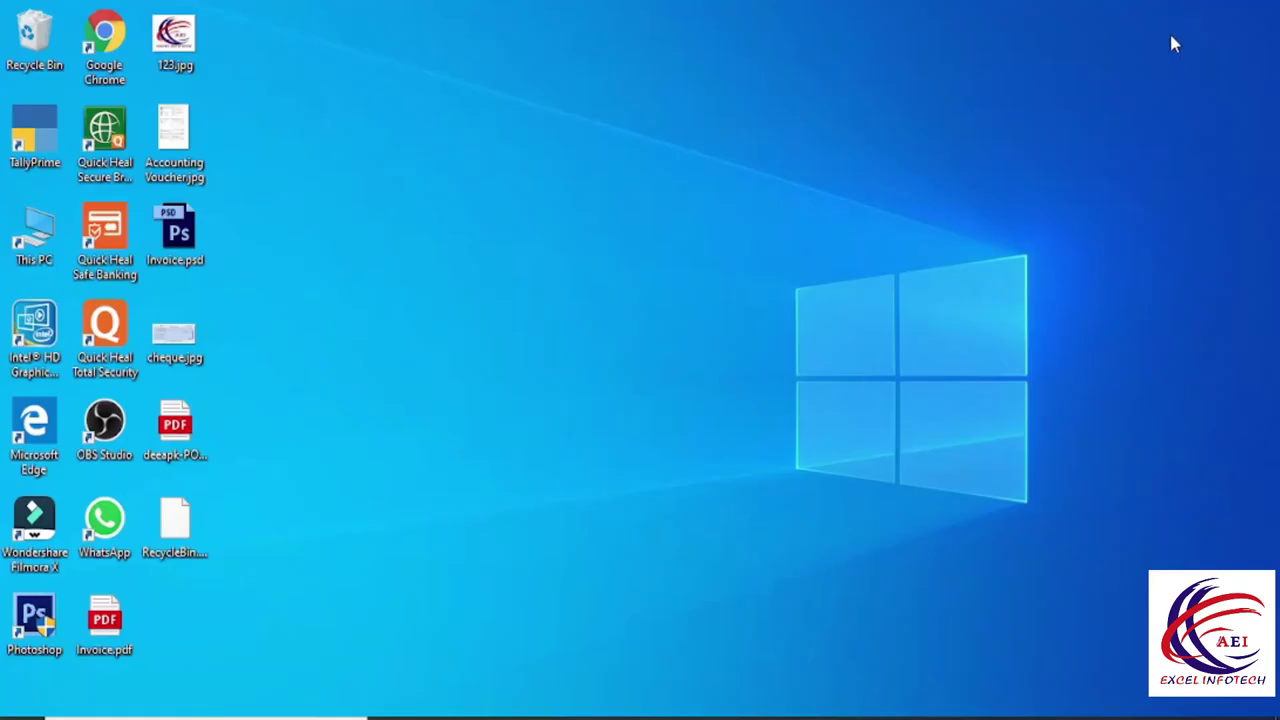
pyautogui.doubleClick(31, 259)
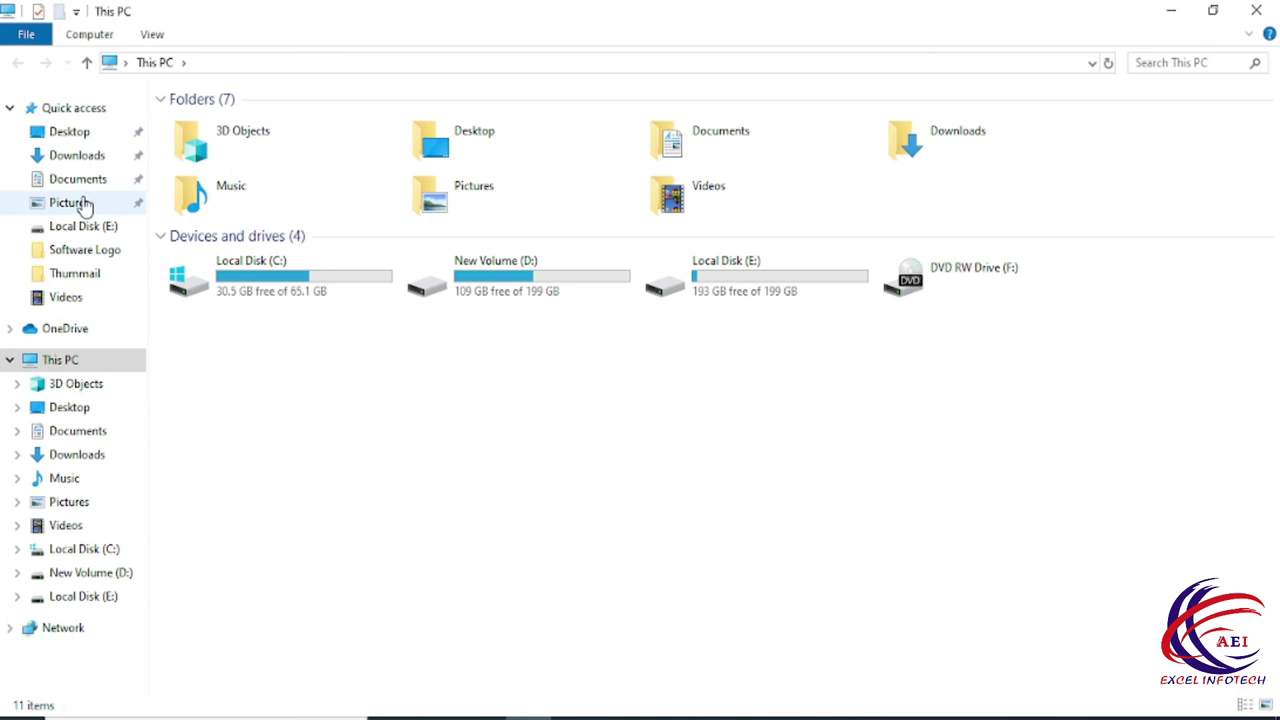
pyautogui.click(80, 155)
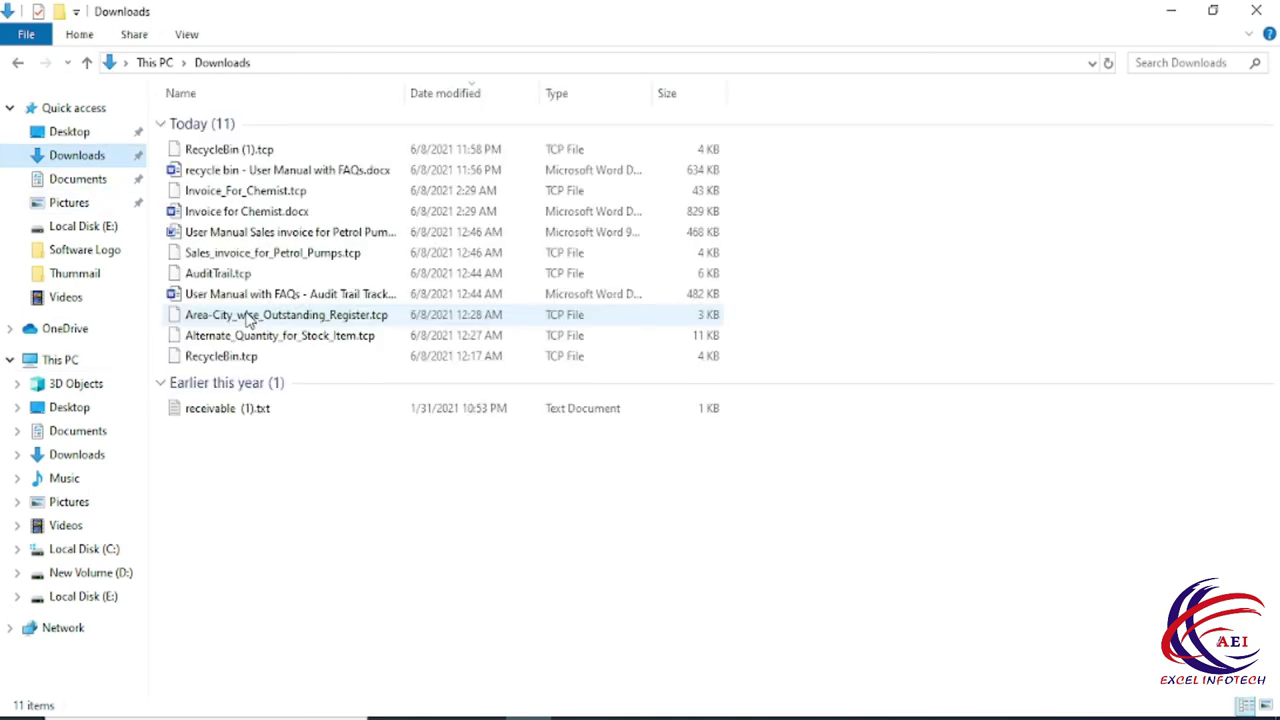
pyautogui.click(266, 153)
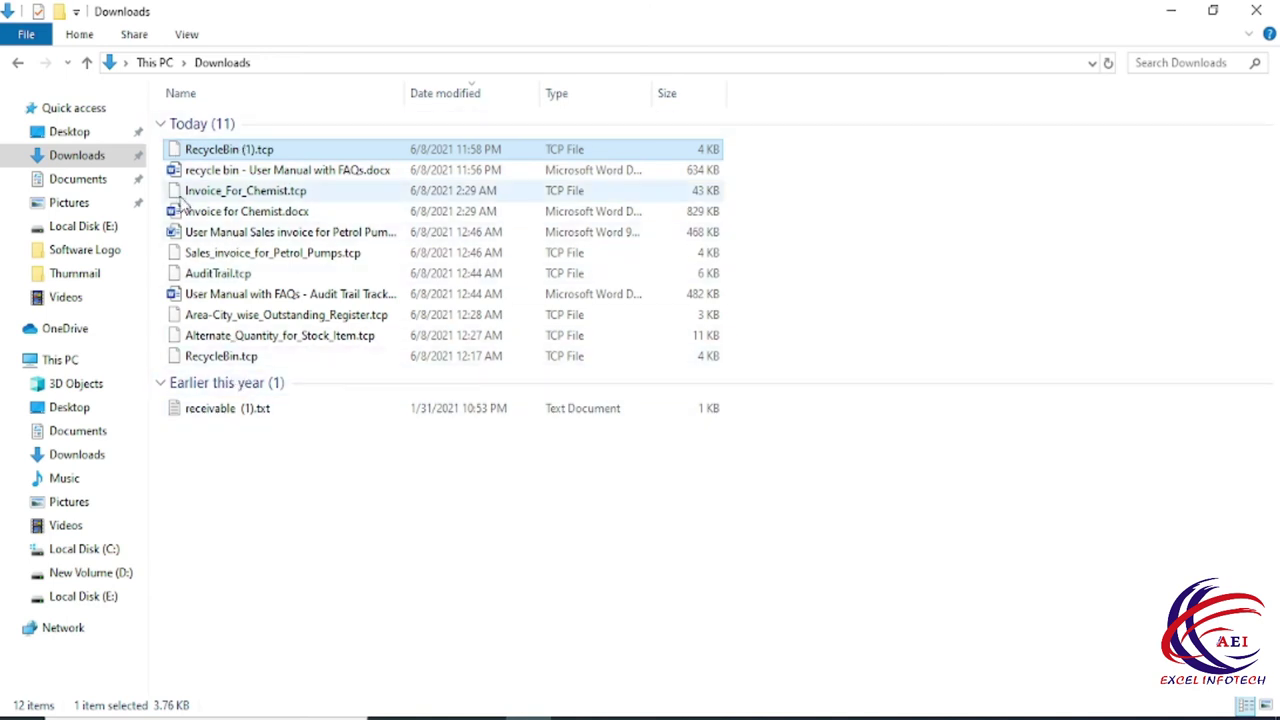
pyautogui.click(207, 172)
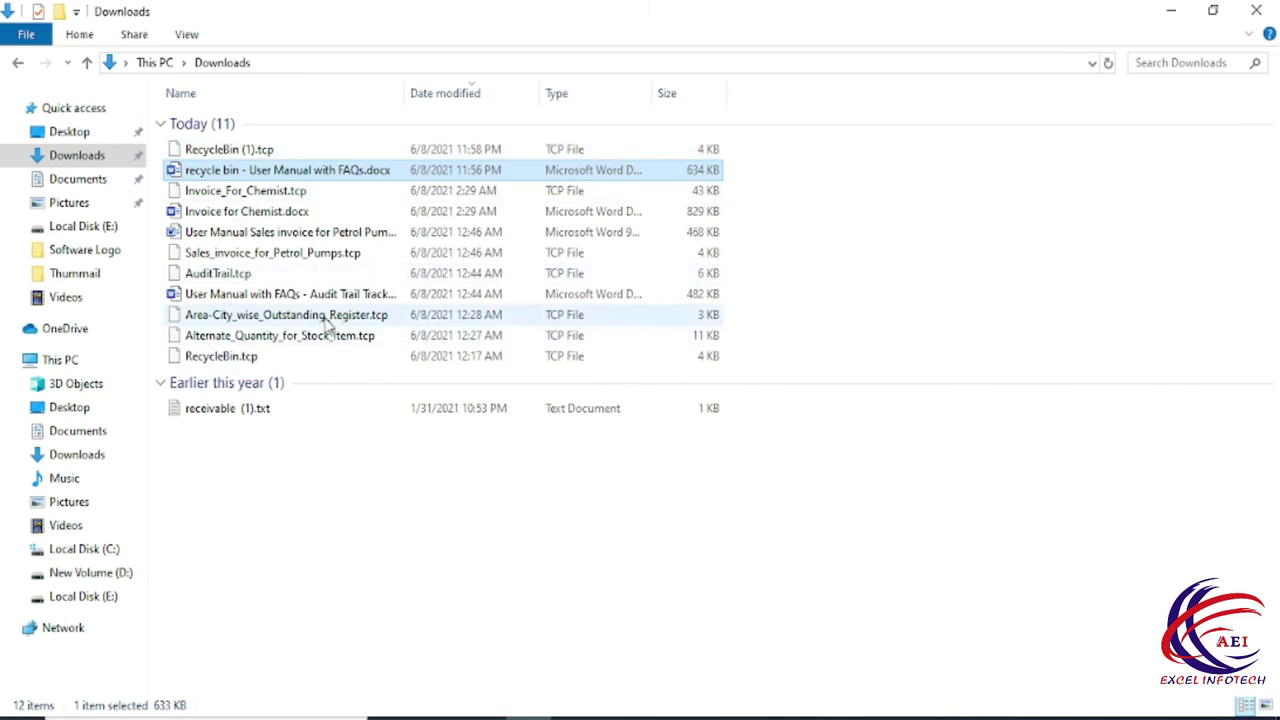
pyautogui.click(222, 152)
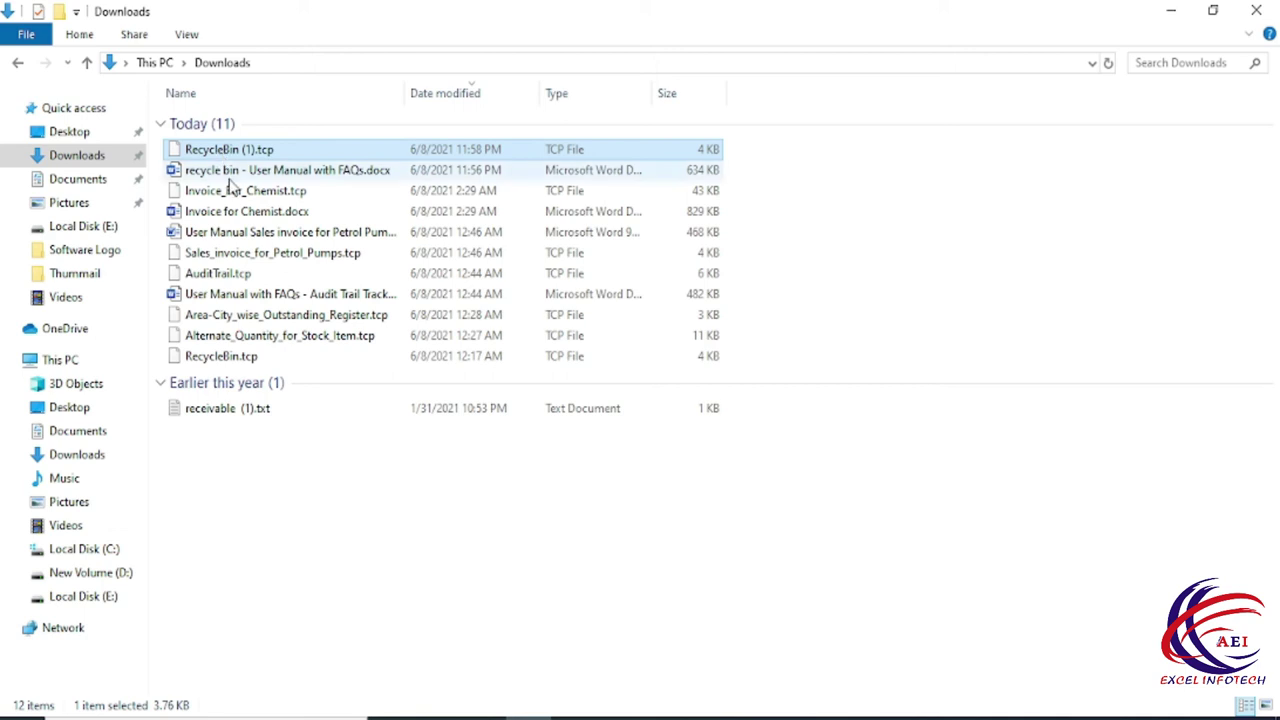
# Copy the full file path of RecycleBin (1).tcp from the security details in its properties and close them.
pyautogui.doubleClick(204, 150)
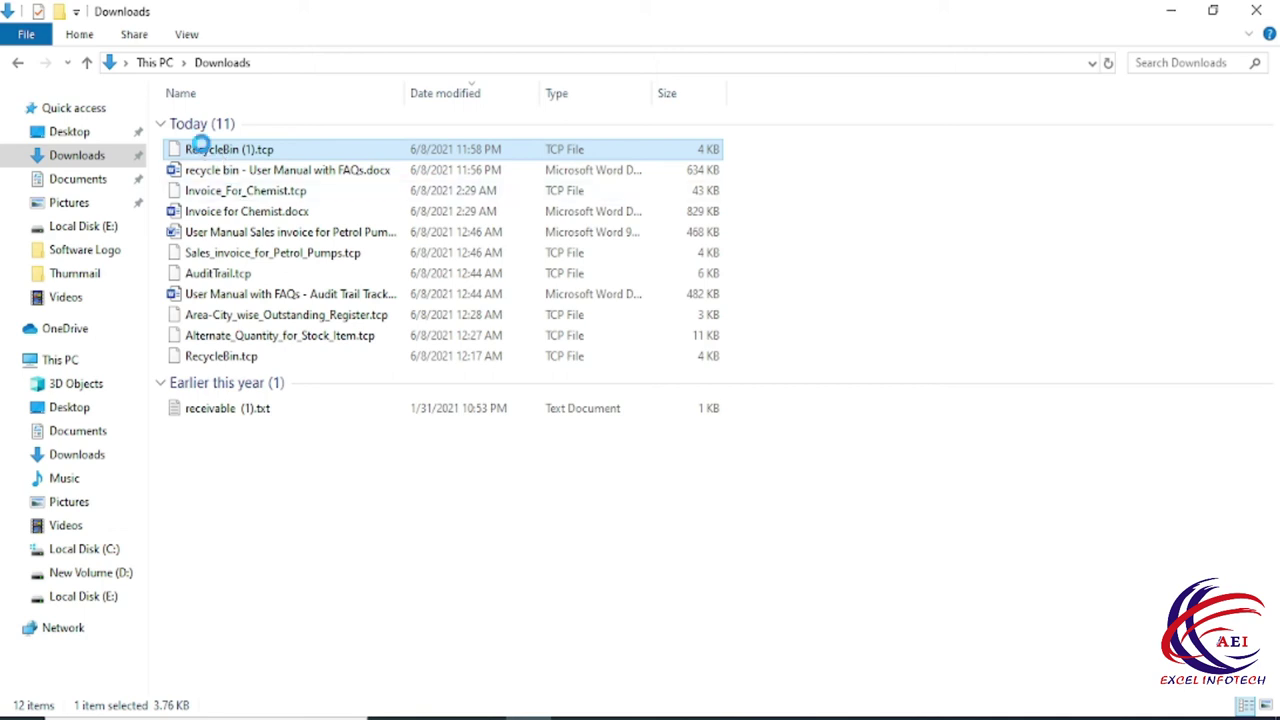
pyautogui.rightClick(202, 148)
pyautogui.click(236, 545)
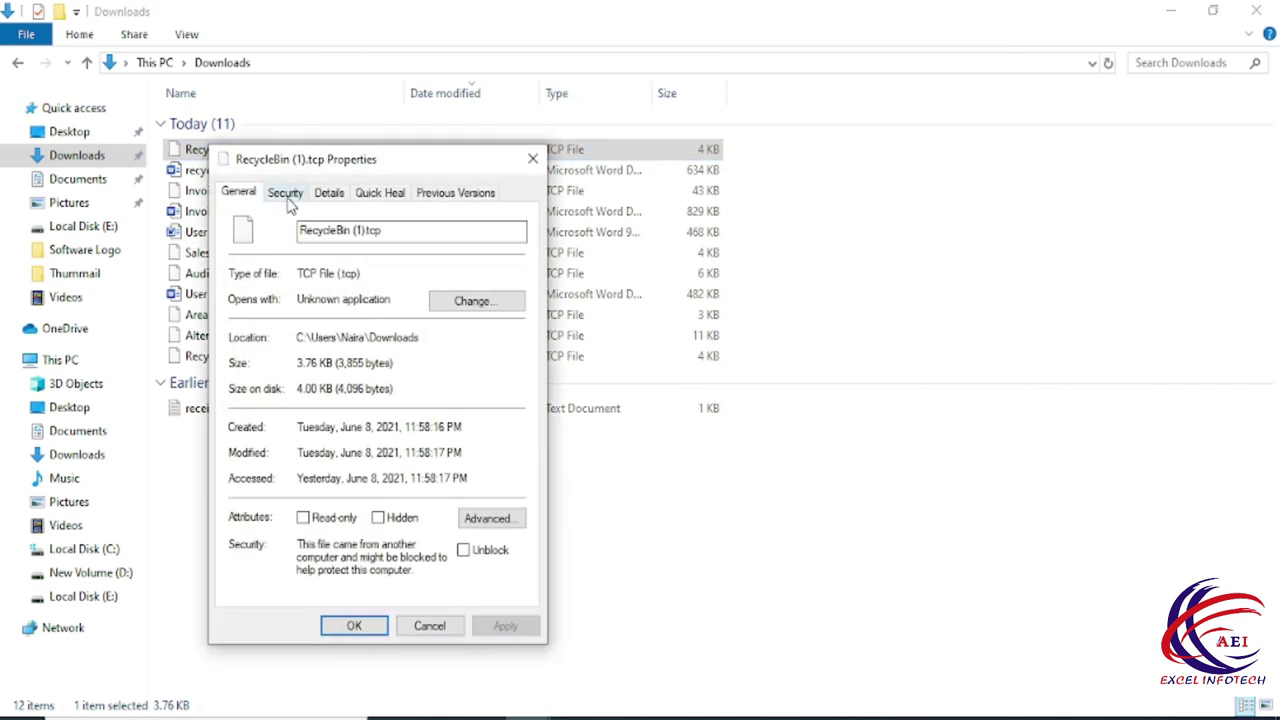
pyautogui.click(286, 193)
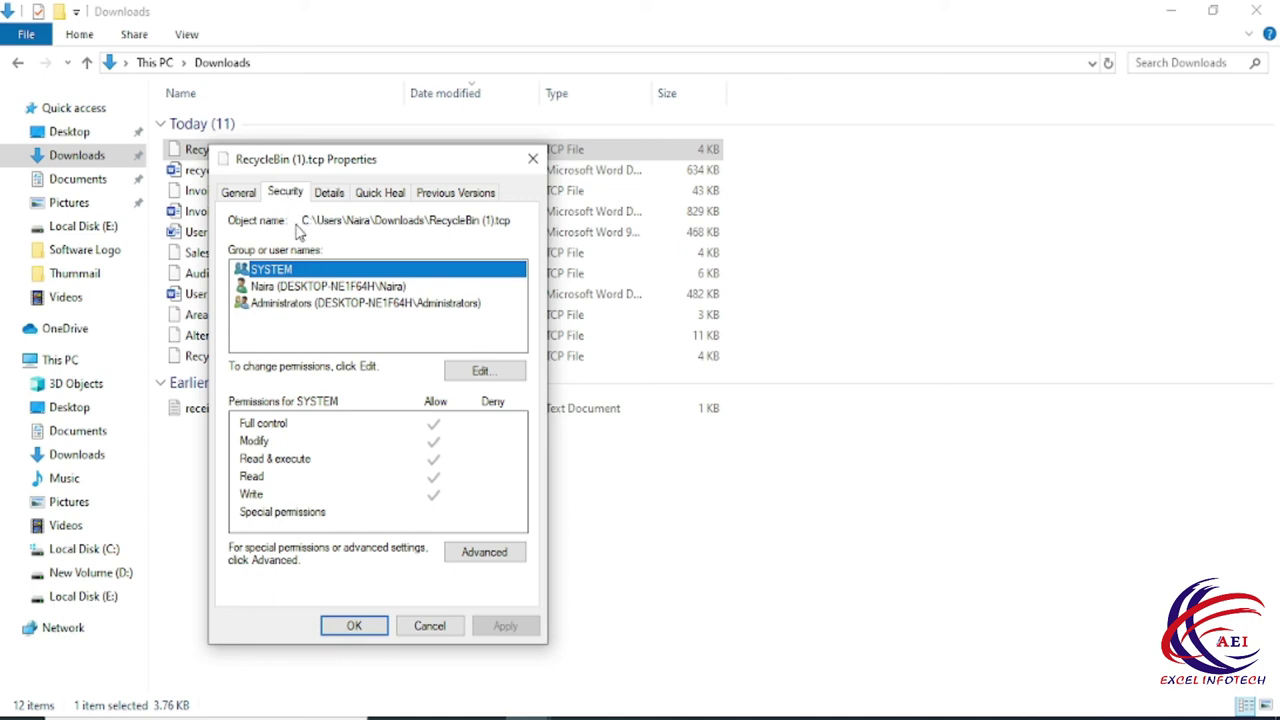
pyautogui.click(304, 220)
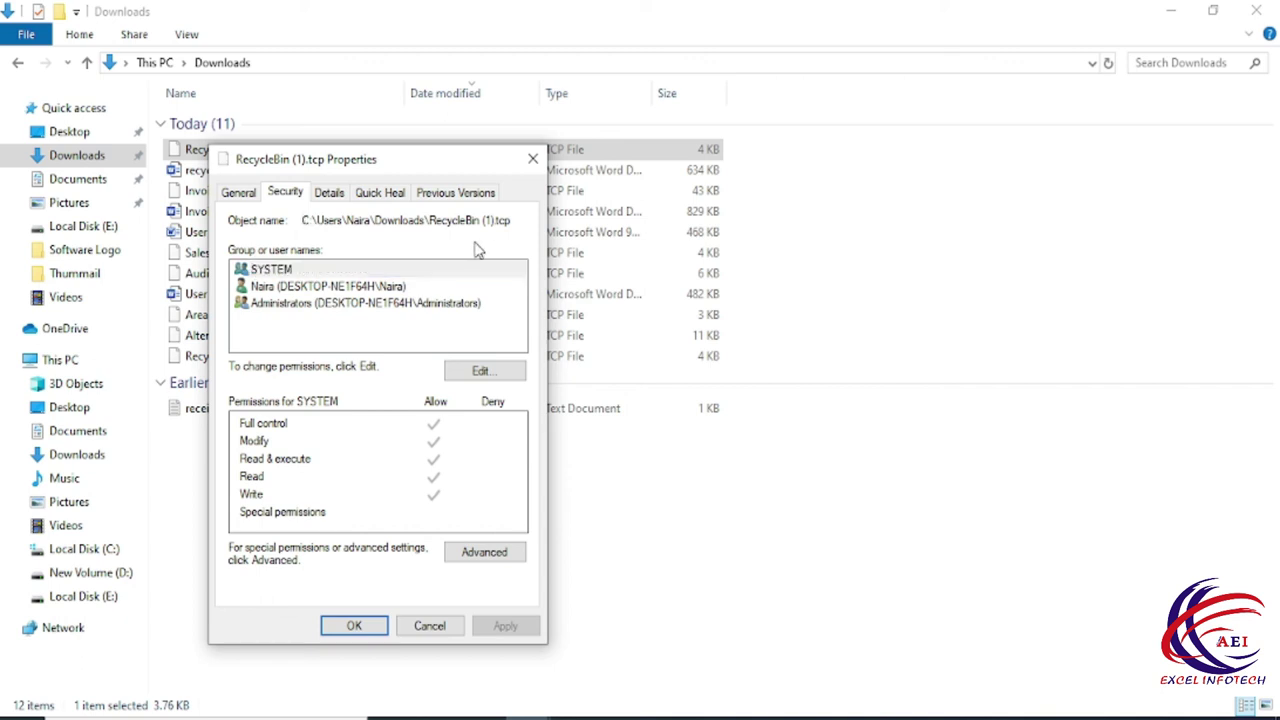
pyautogui.hotkey('ctrl', 'a')
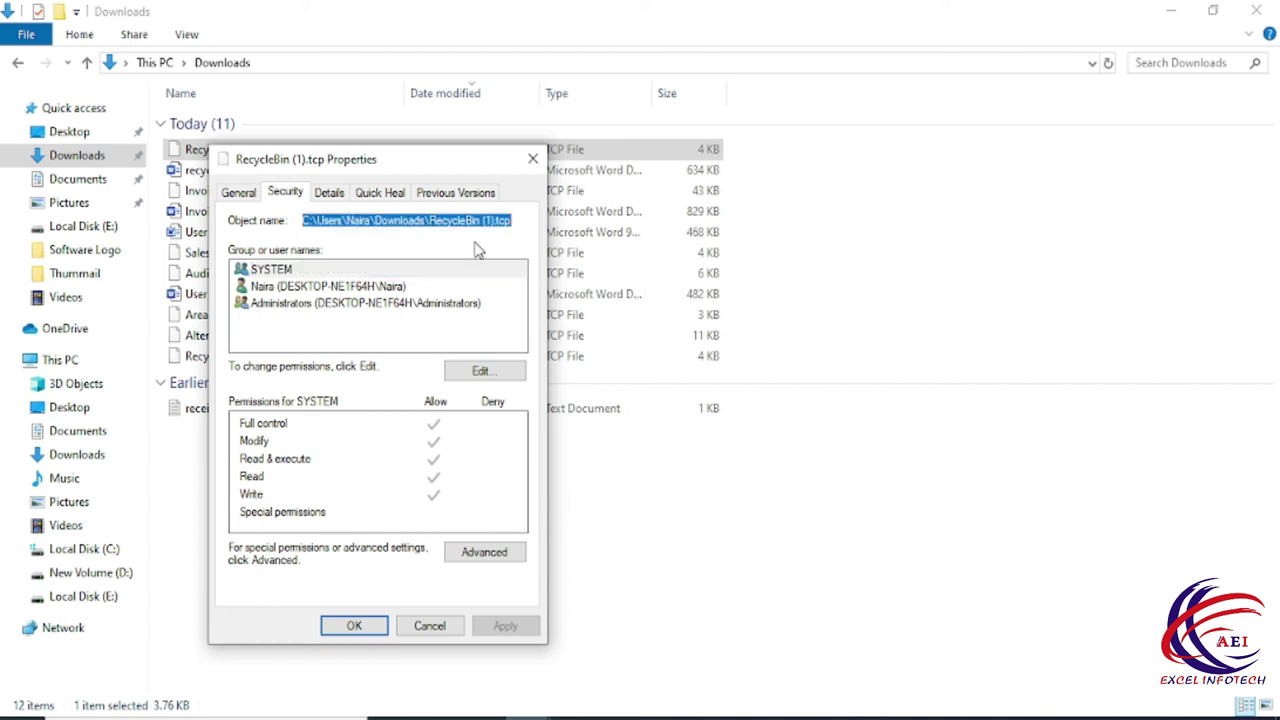
pyautogui.rightClick(451, 226)
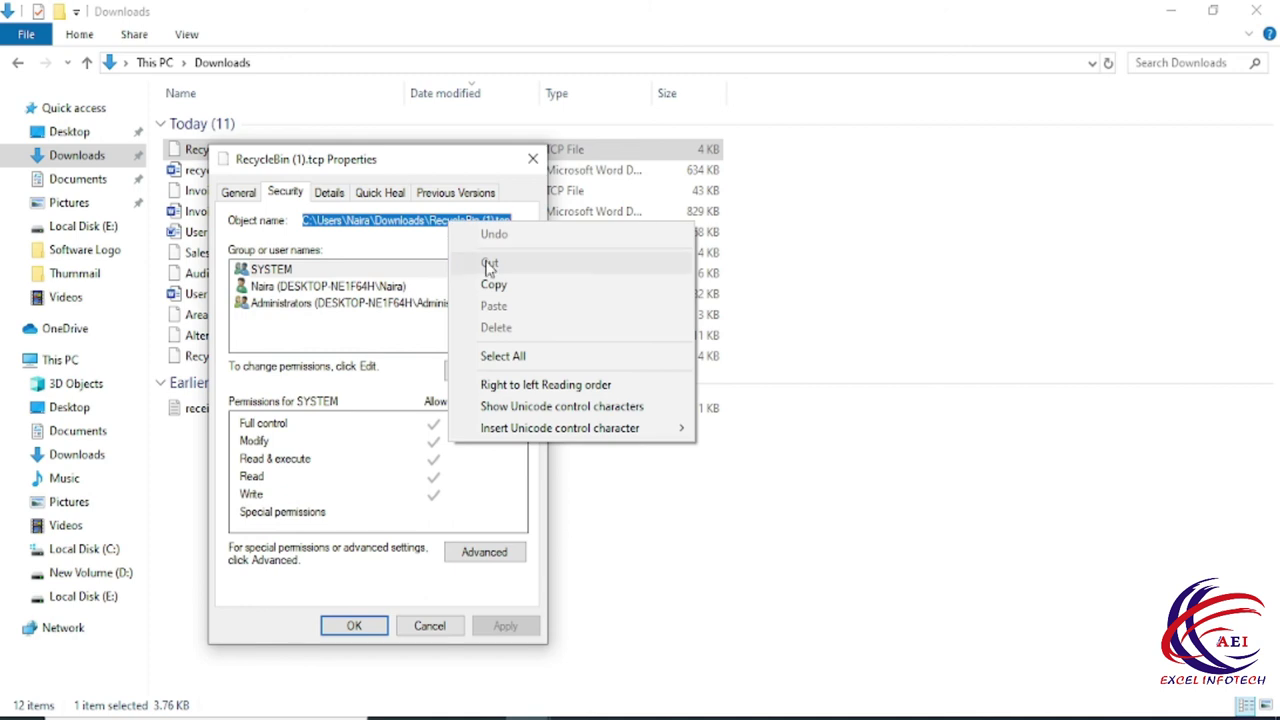
pyautogui.click(492, 284)
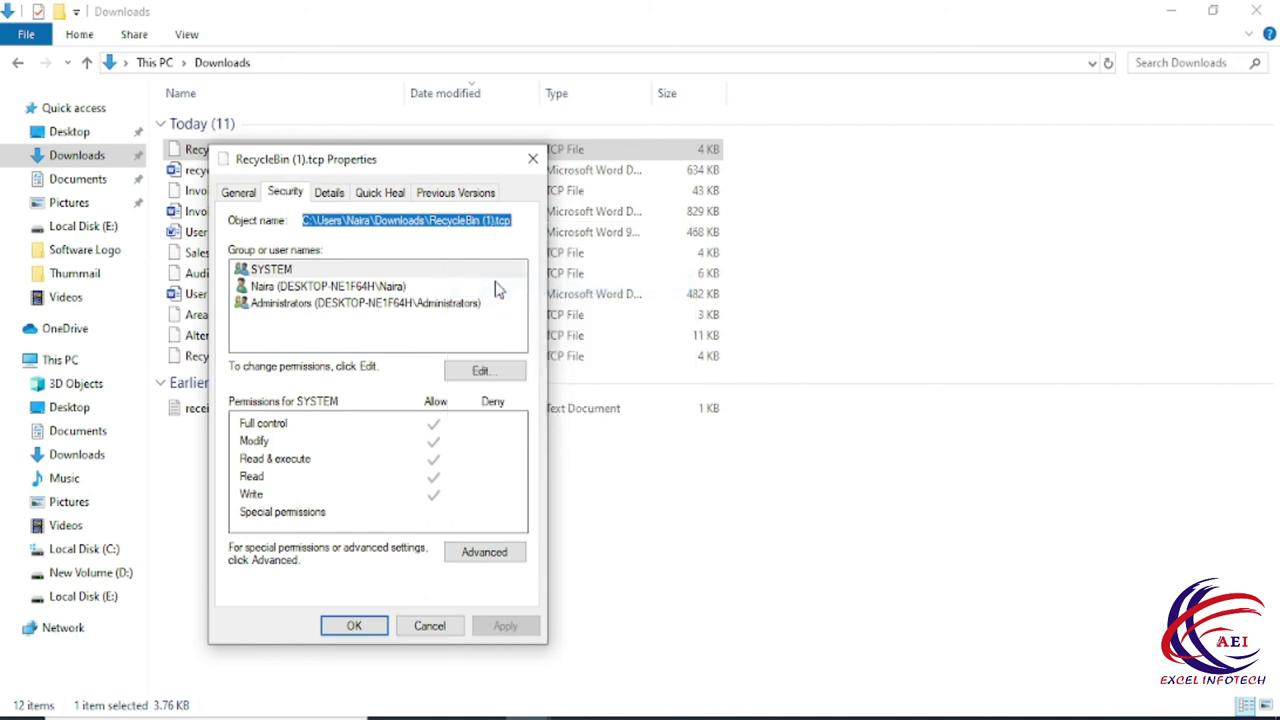
pyautogui.click(377, 624)
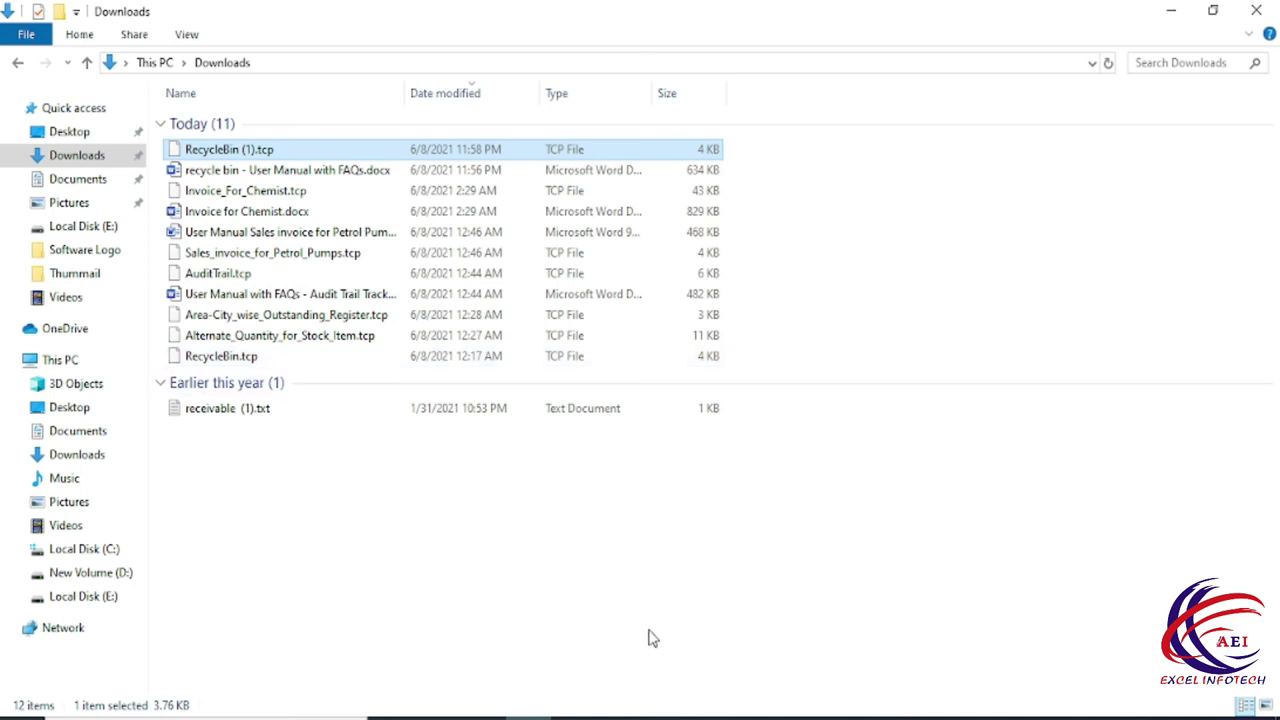
# Switch to TallyPrime and open the local TDL configuration through TDLs & AddOns.
pyautogui.click(712, 716)
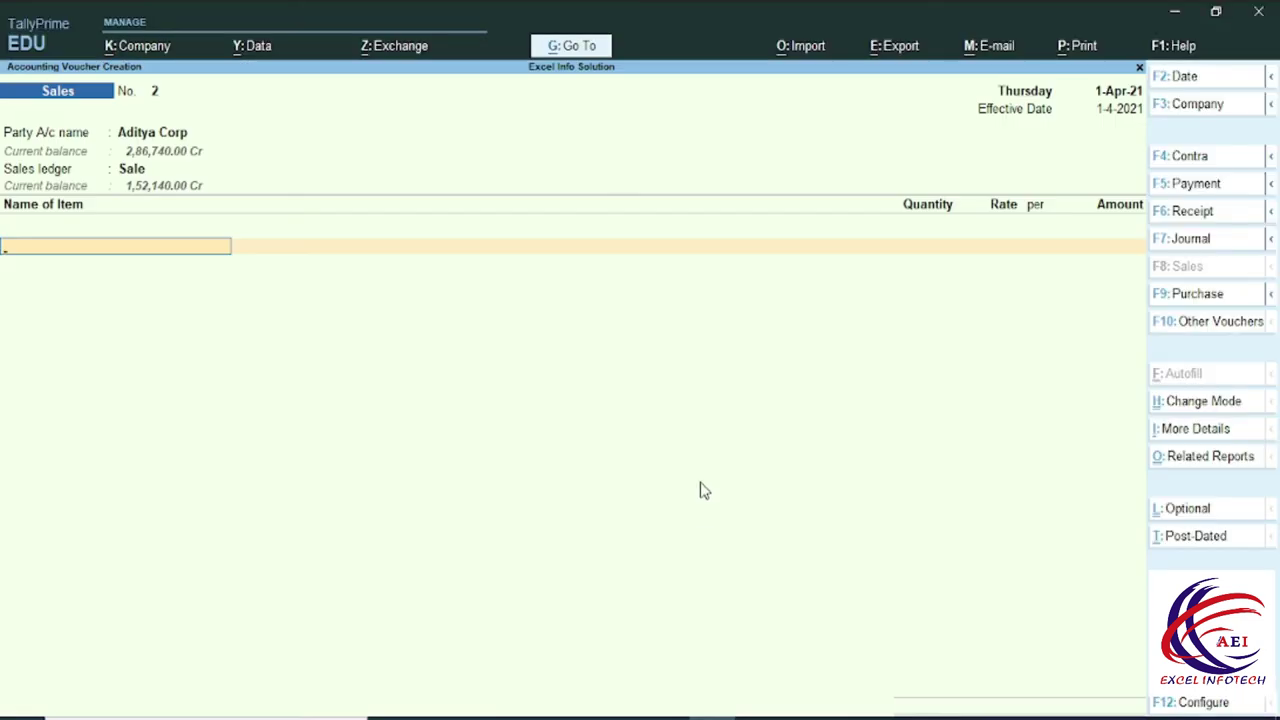
pyautogui.click(1177, 48)
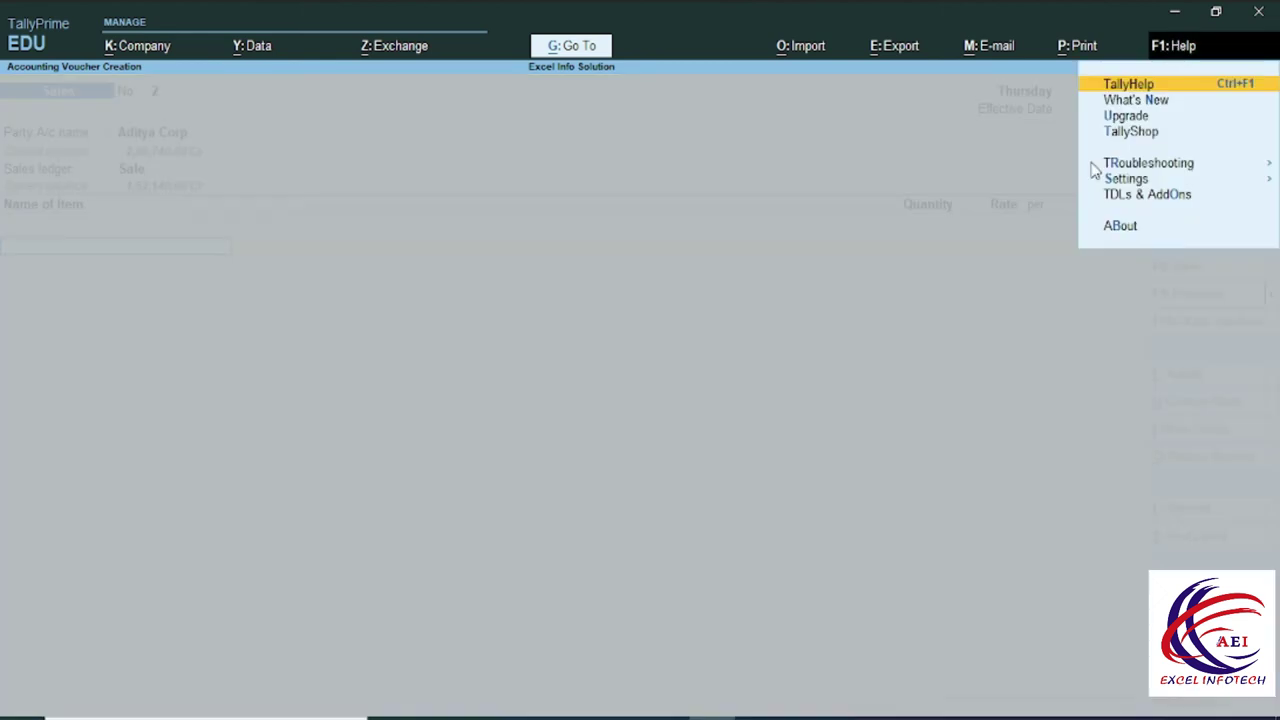
pyautogui.click(1157, 200)
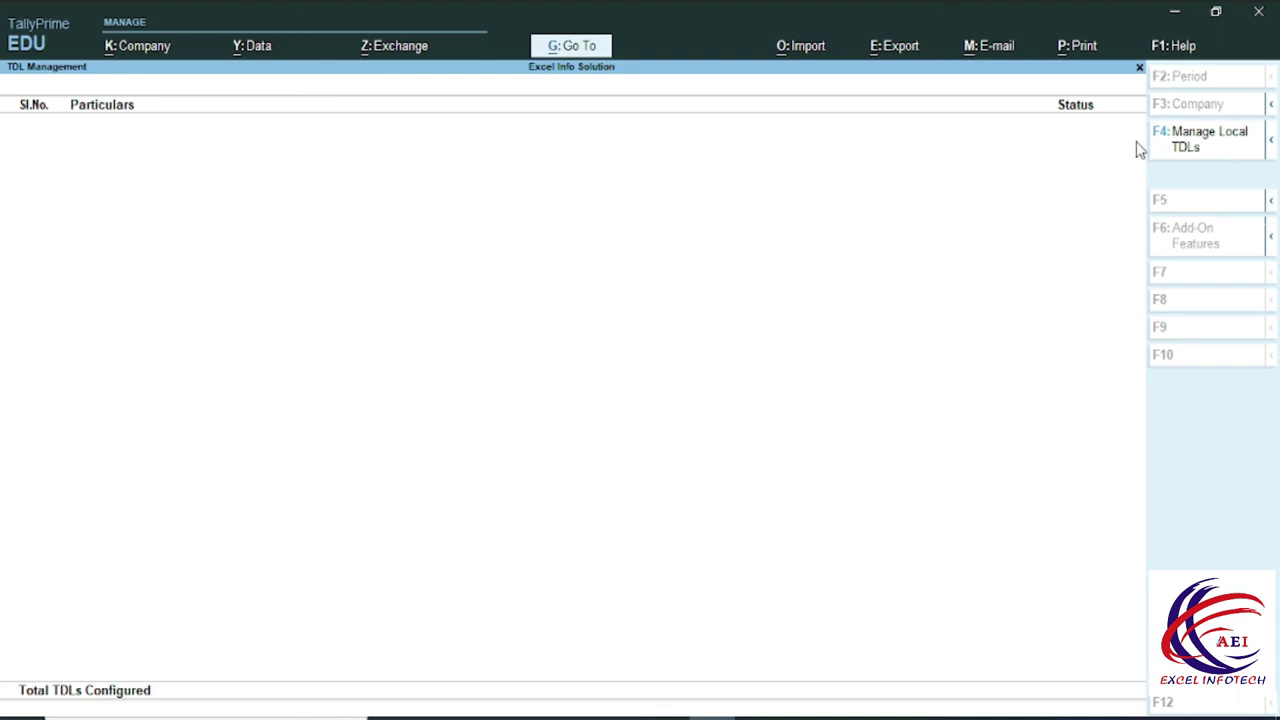
pyautogui.click(1206, 146)
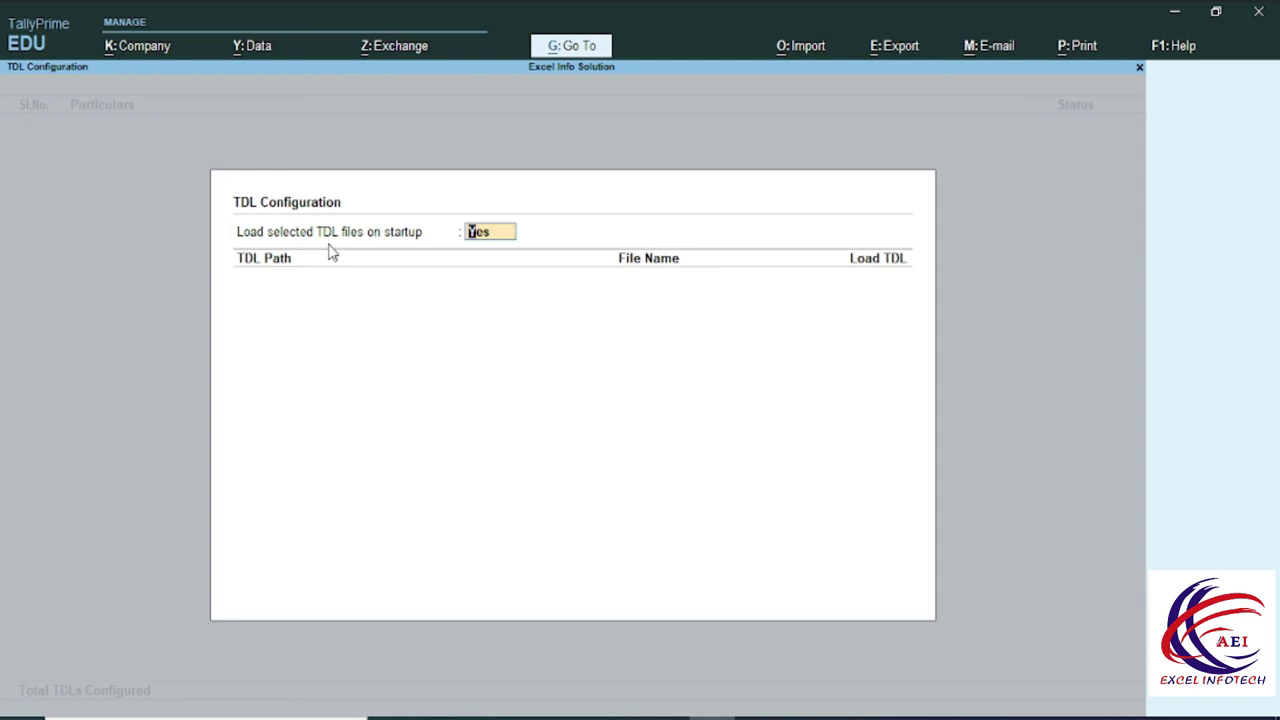
# Keep loading TDLs on startup, add RecycleBin (1).tcp by its copied path with Load TDL set to Yes, and save the list.
pyautogui.press('Return')
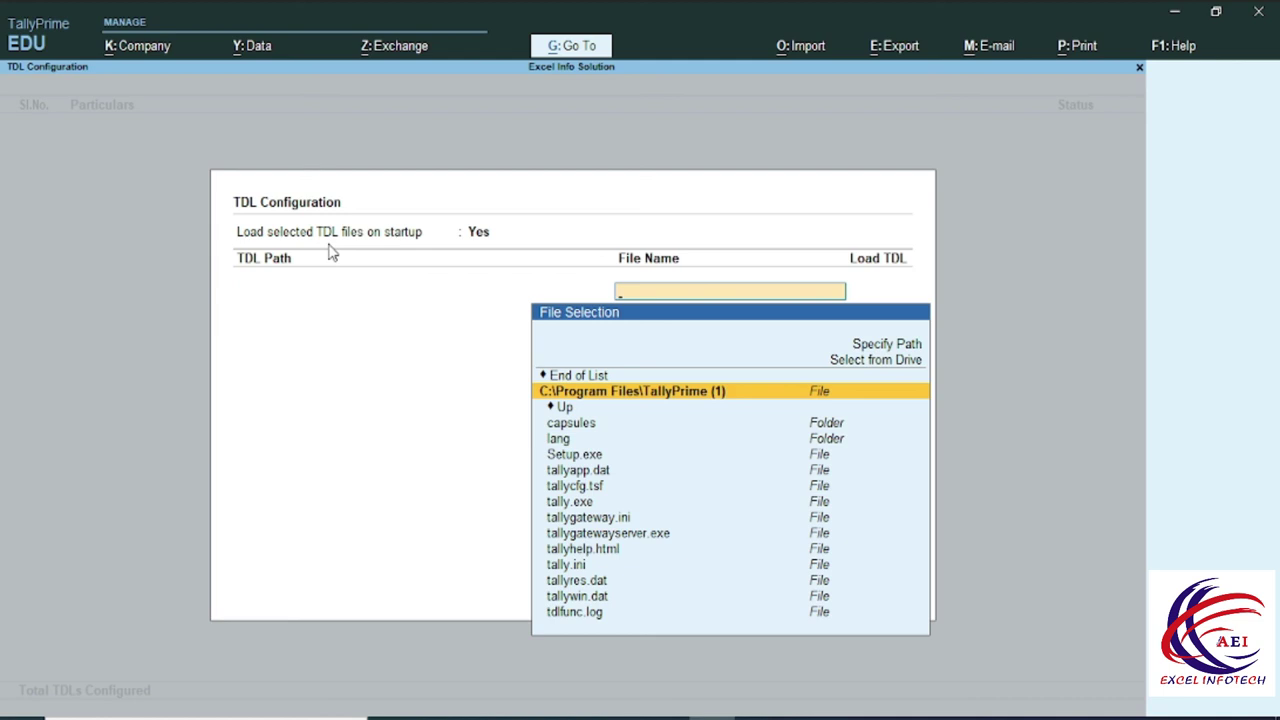
pyautogui.press('Up')
pyautogui.press('Up')
pyautogui.press('Up')
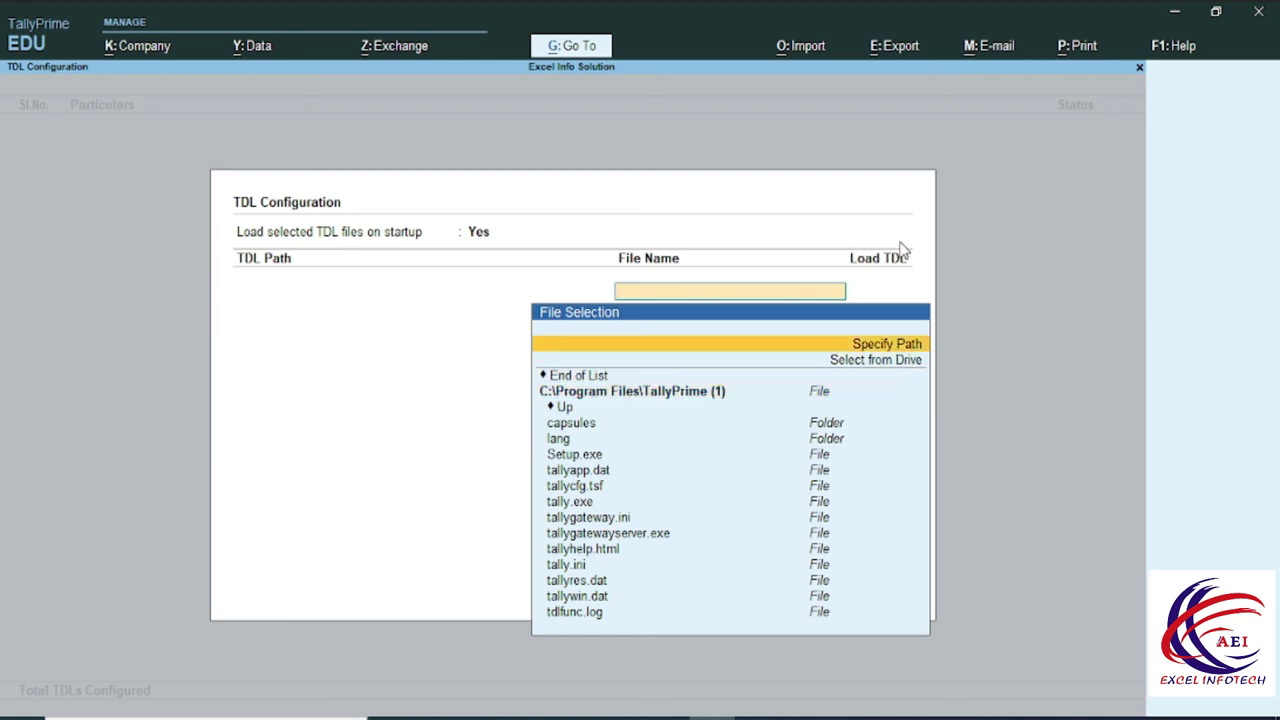
pyautogui.press('Return')
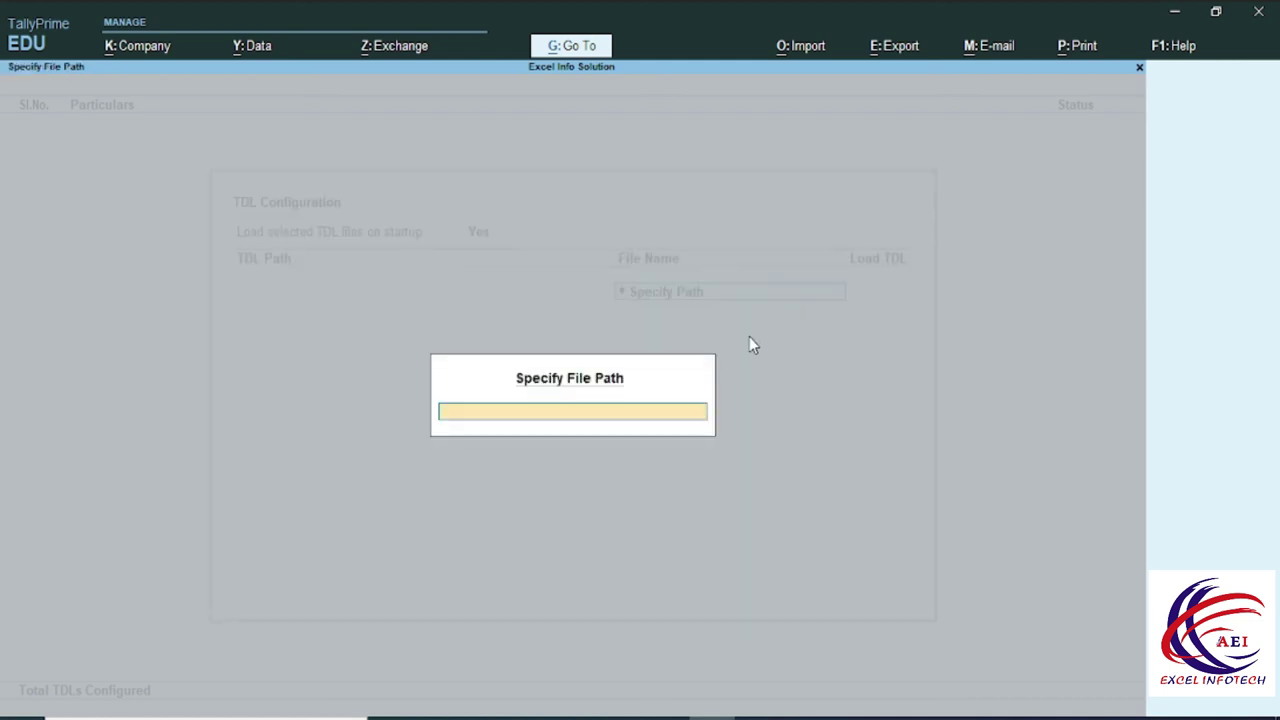
pyautogui.hotkey('ctrl', 'v')
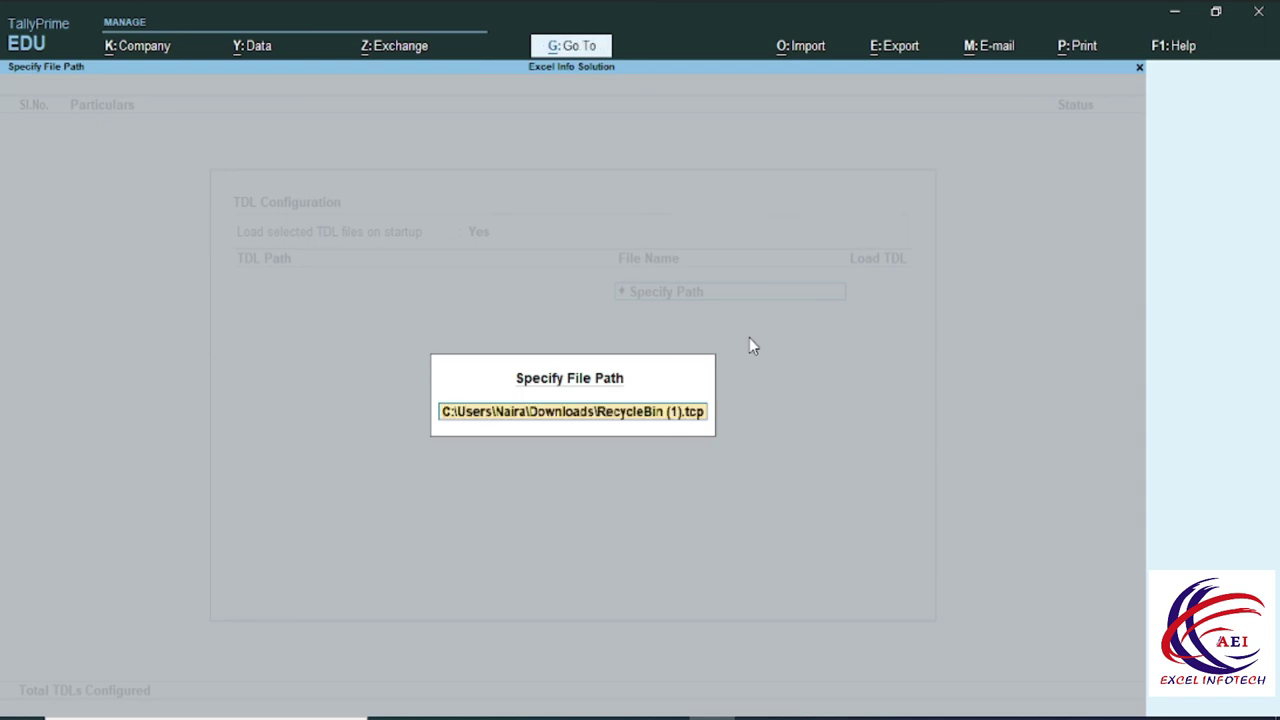
pyautogui.press('Return')
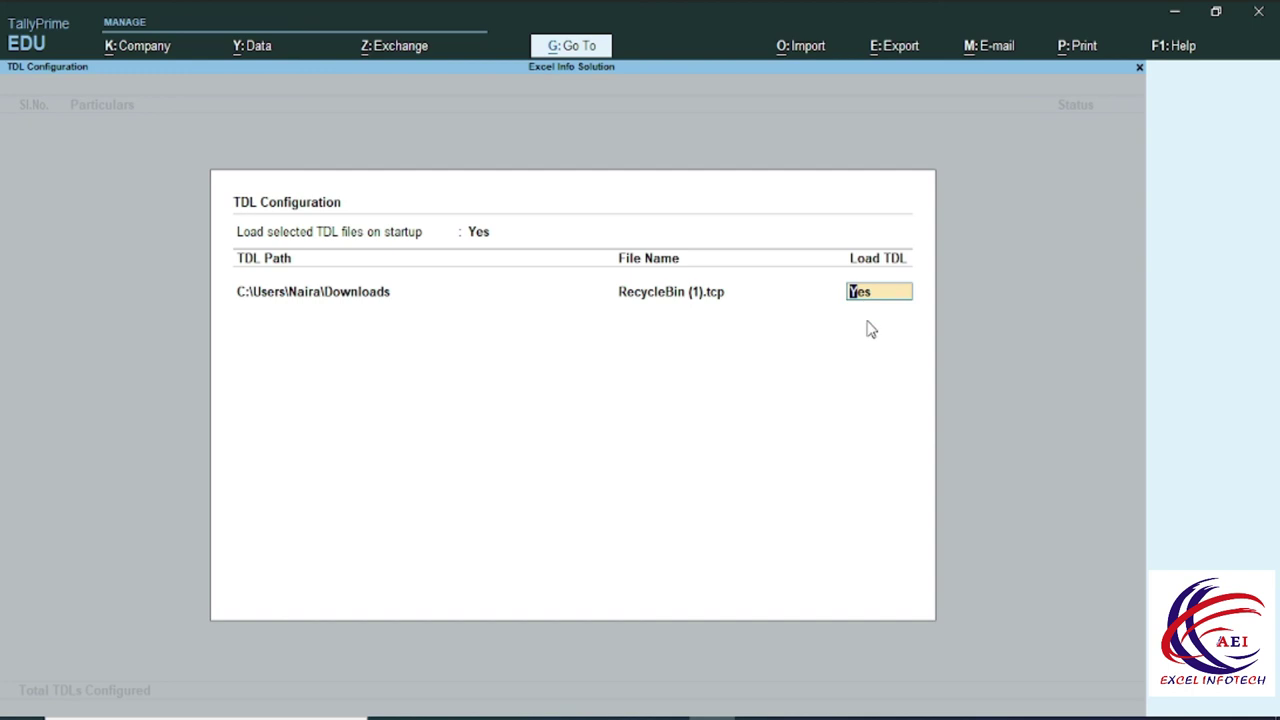
pyautogui.press('Return')
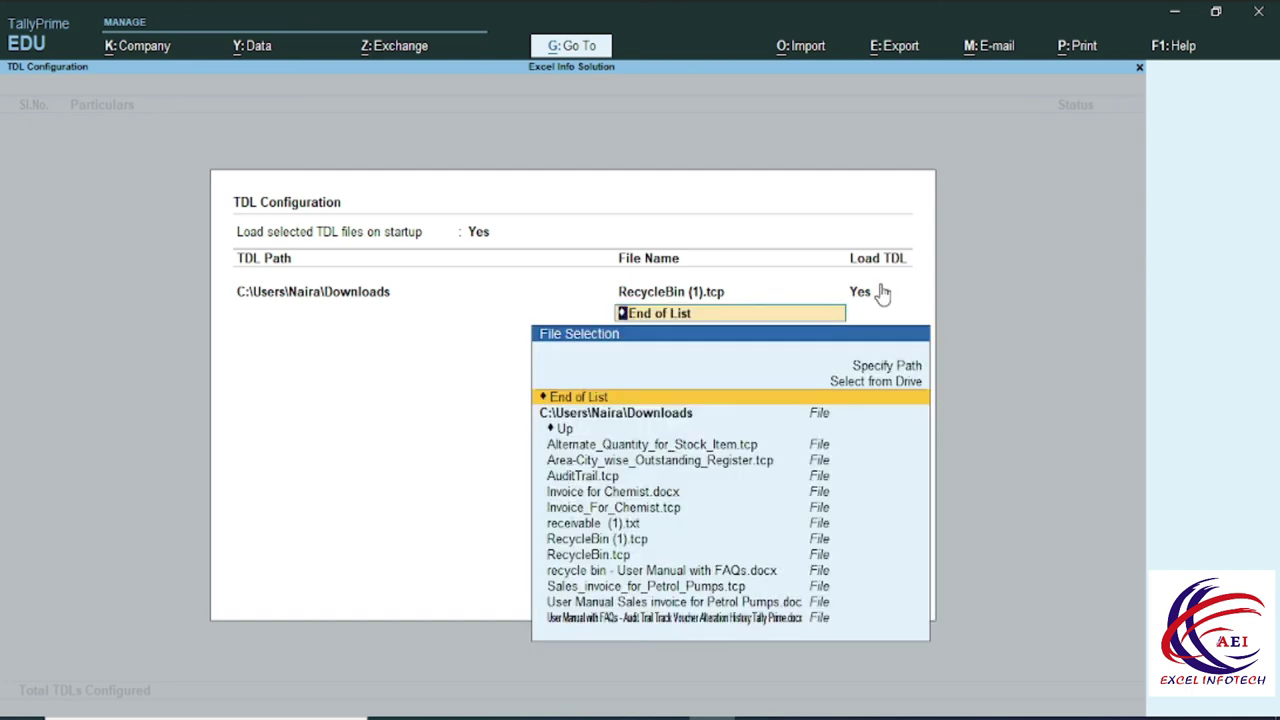
pyautogui.click(912, 388)
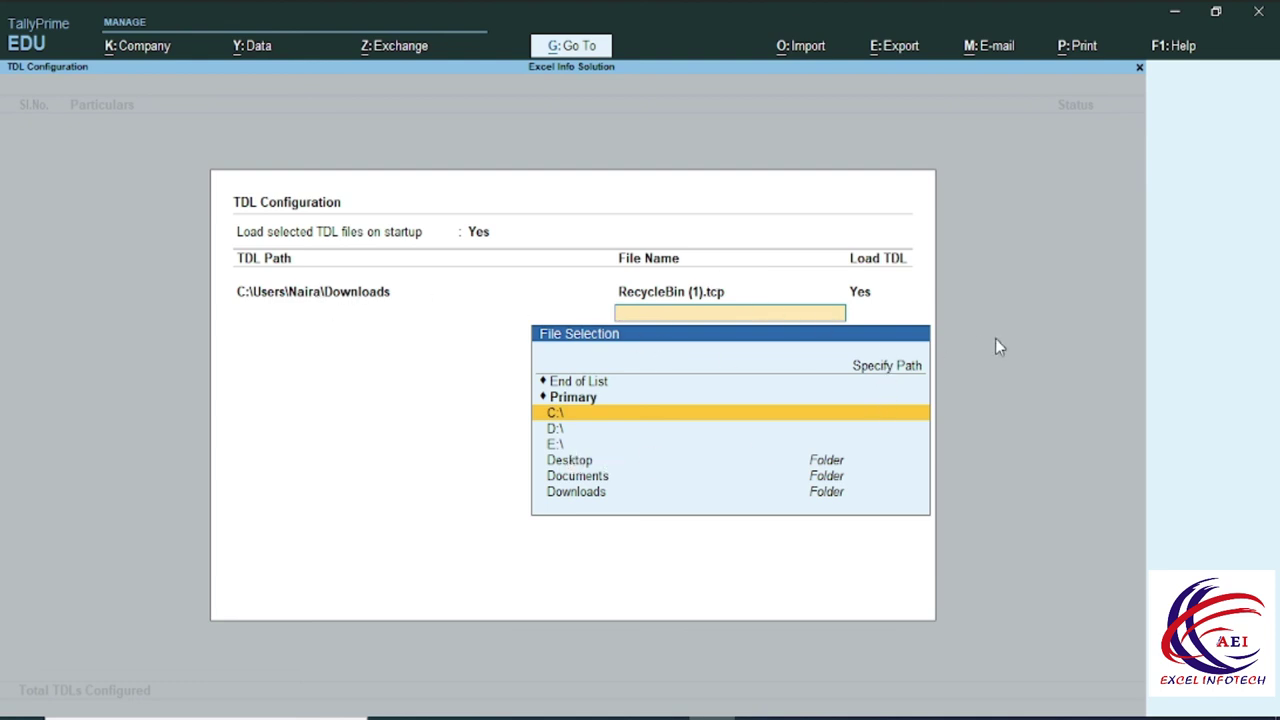
pyautogui.click(578, 384)
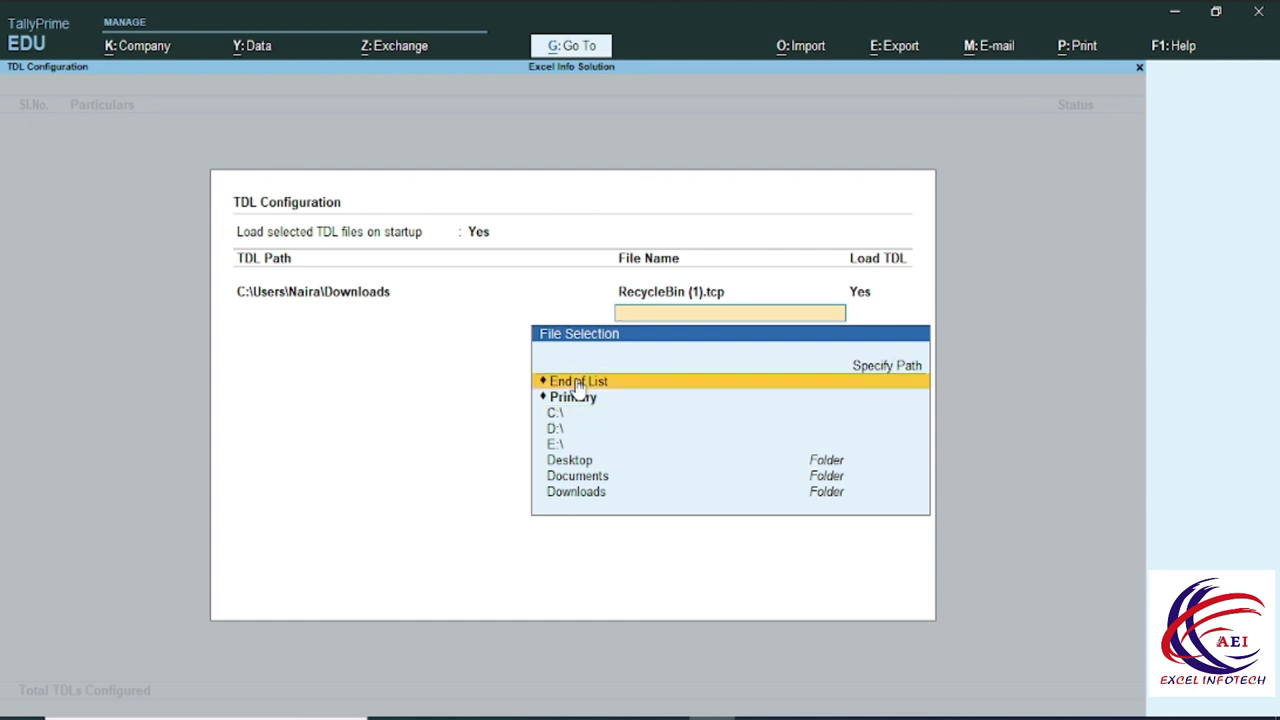
pyautogui.click(578, 385)
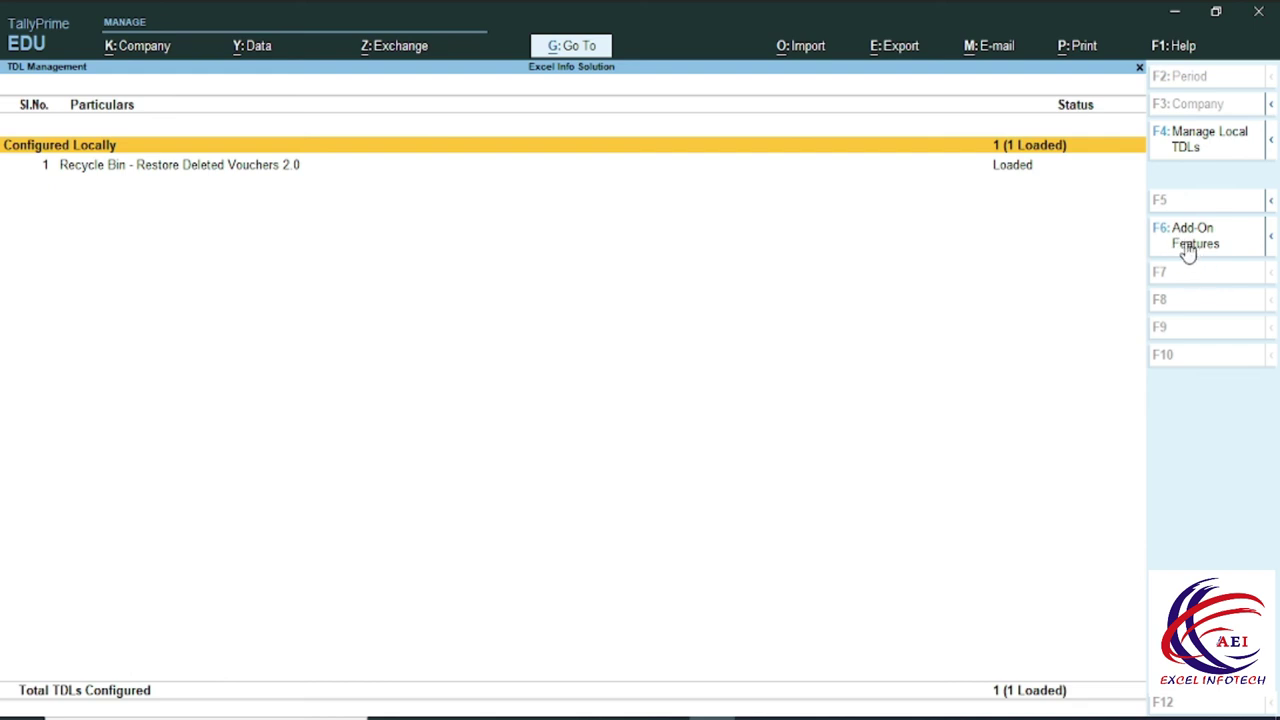
# Enable Recycle Bin in the add-on features and return to the Gateway of Tally, discarding the unfinished sales voucher.
pyautogui.click(1203, 245)
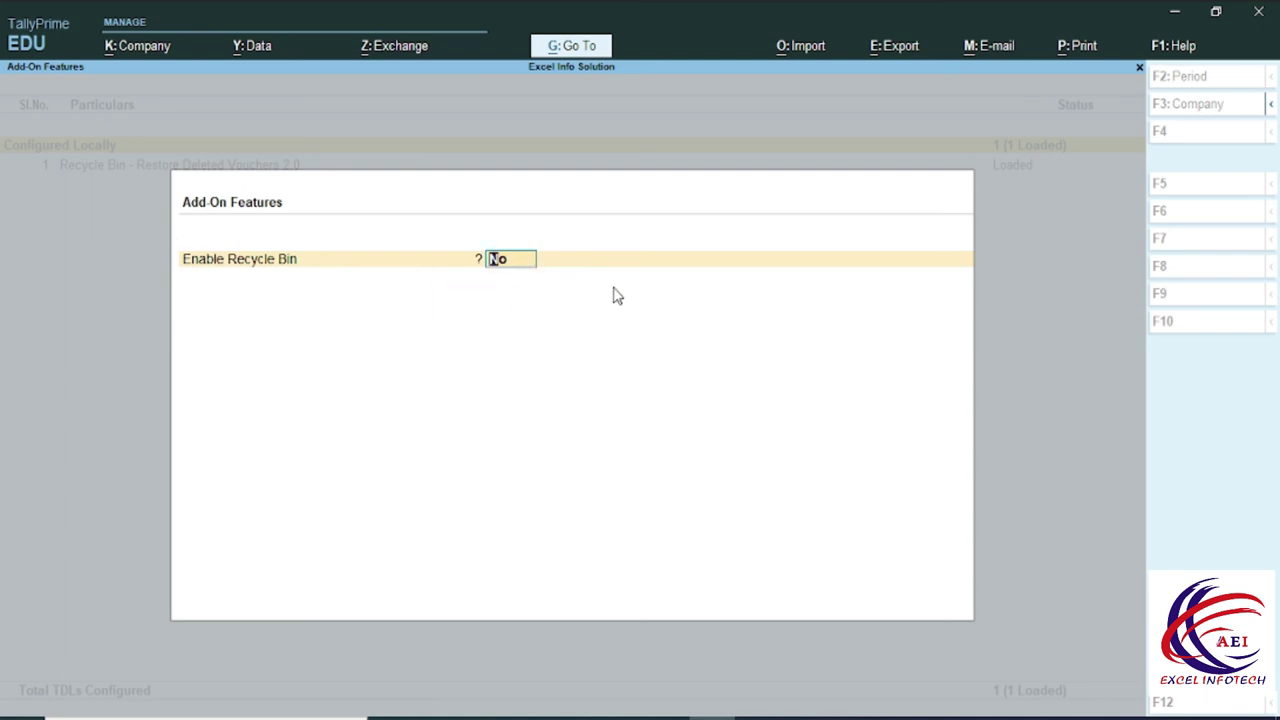
pyautogui.press('Return')
pyautogui.press('Return')
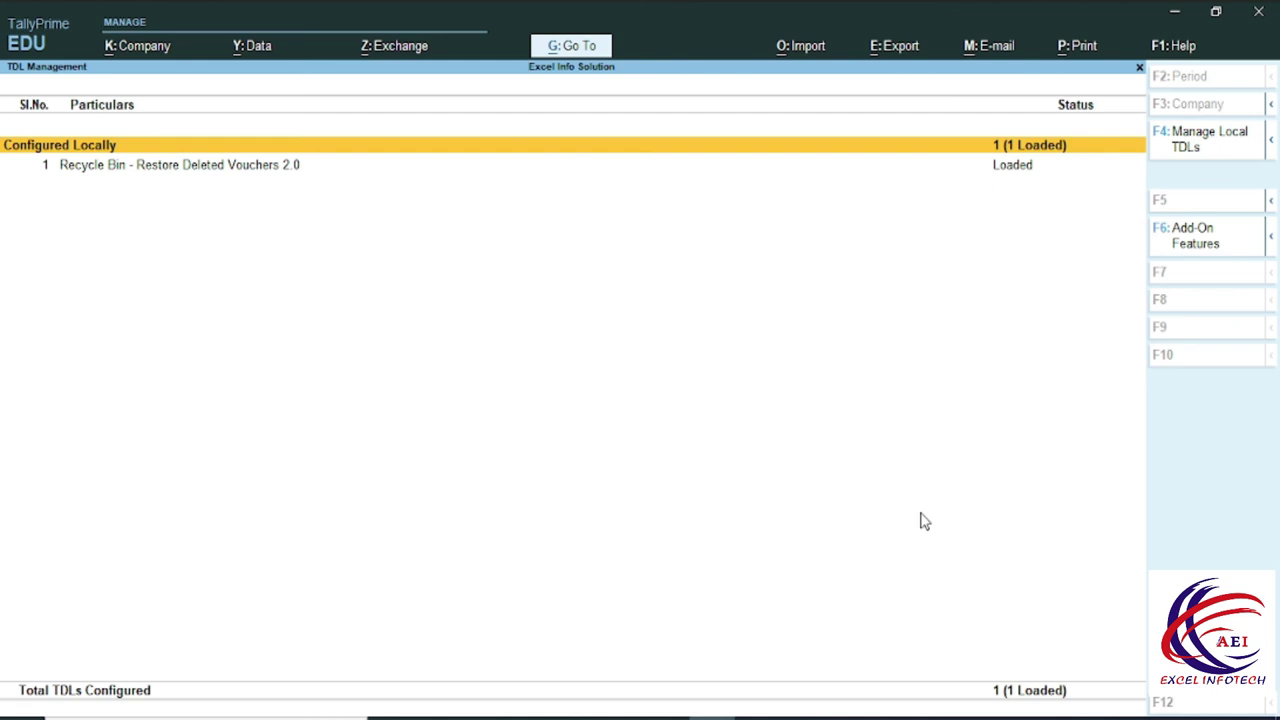
pyautogui.press('Escape')
pyautogui.press('Escape')
pyautogui.press('Return')
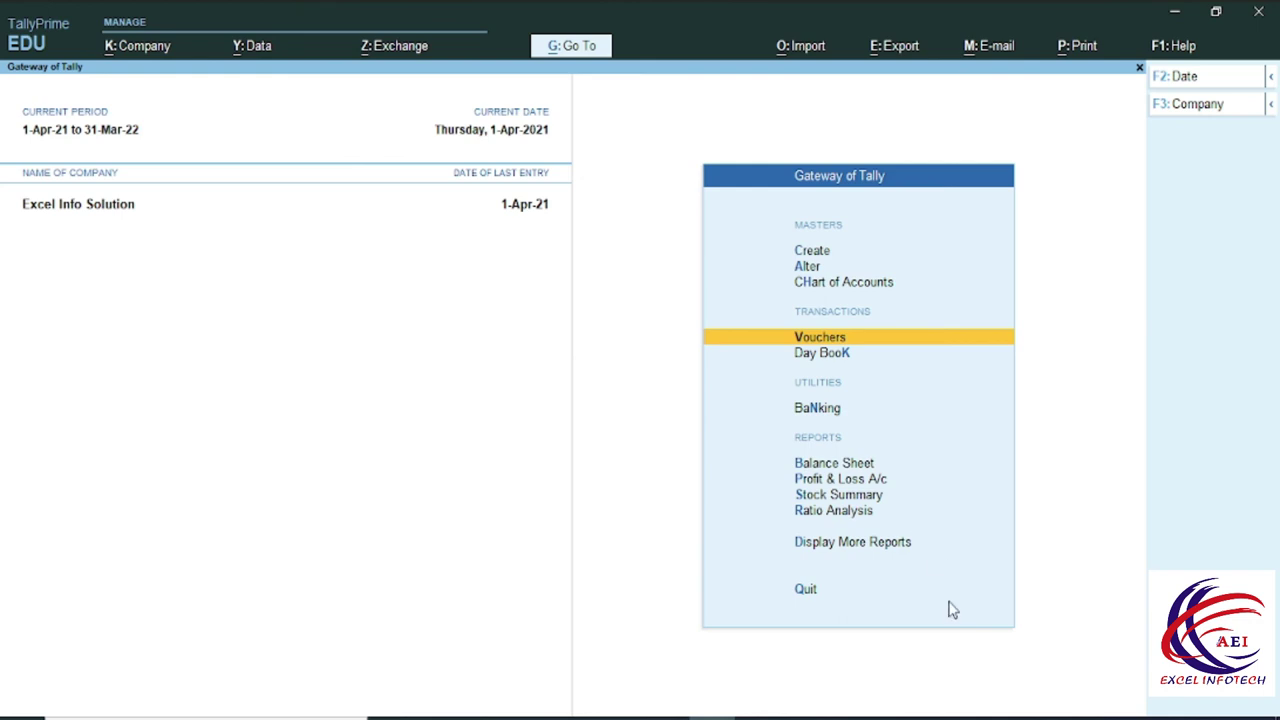
# View the RecycleBin report among the exception reports in Display More Reports and close it.
pyautogui.click(822, 549)
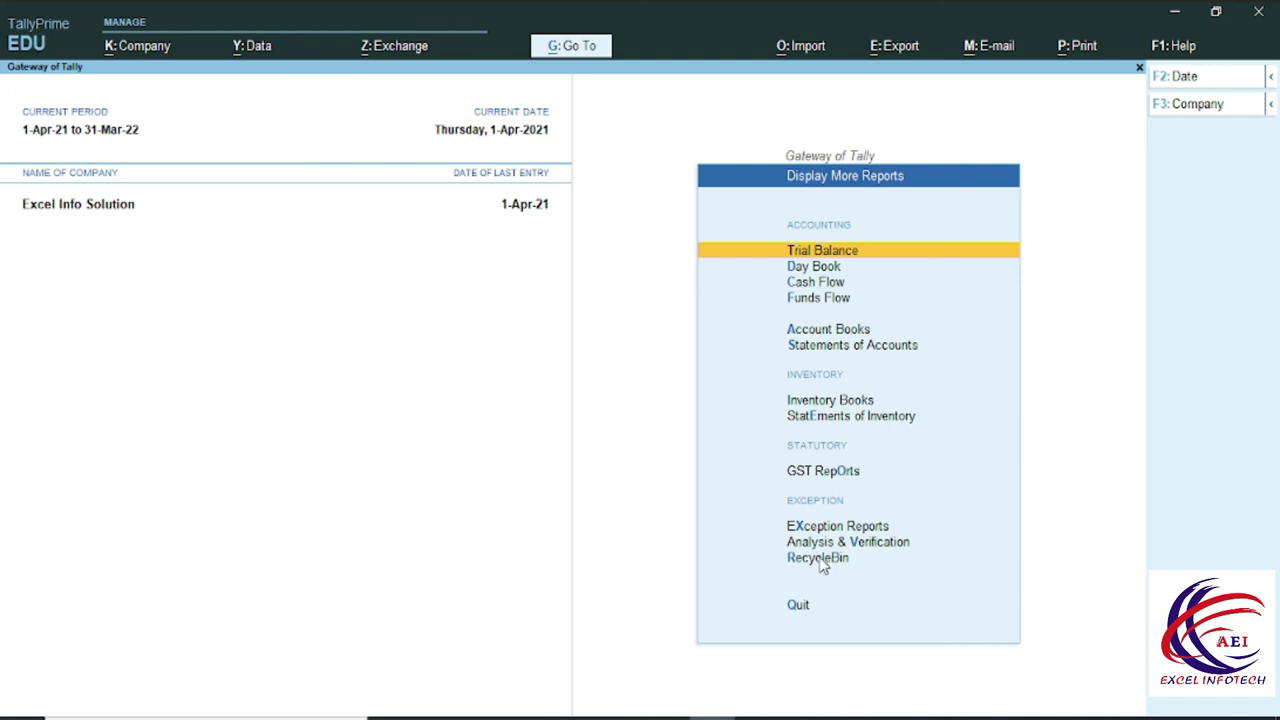
pyautogui.press('d')
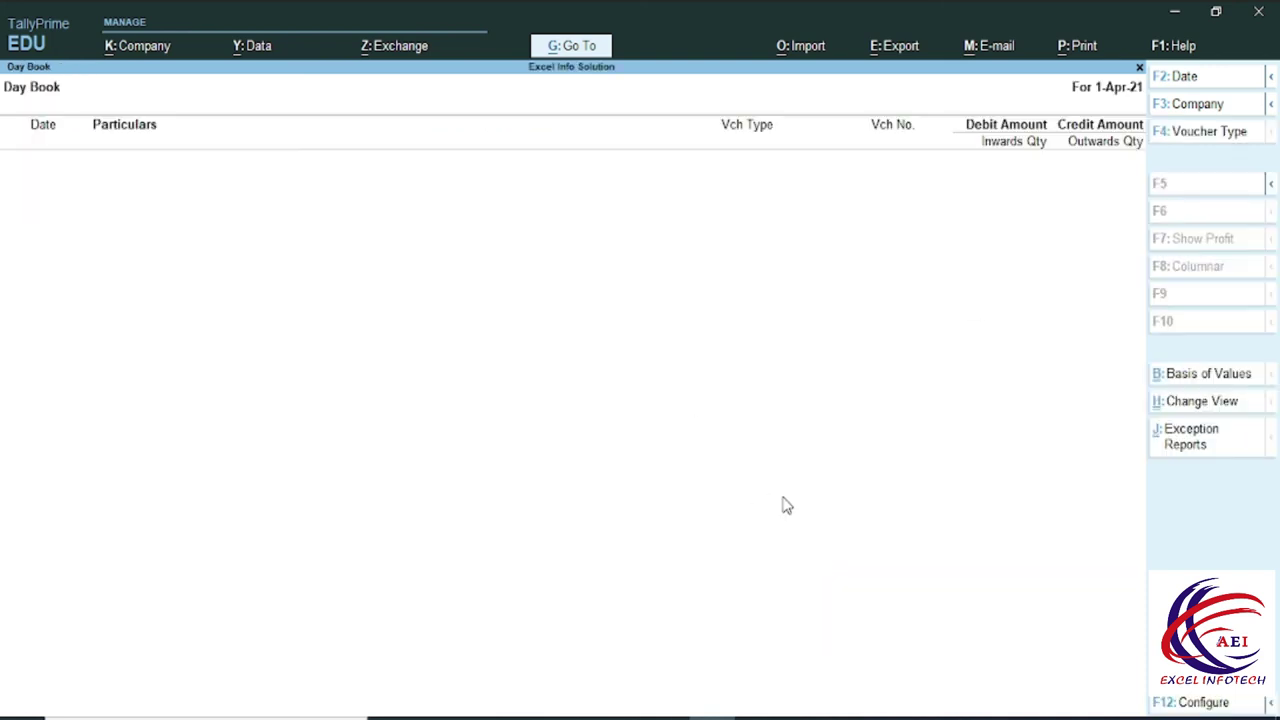
pyautogui.press('Escape')
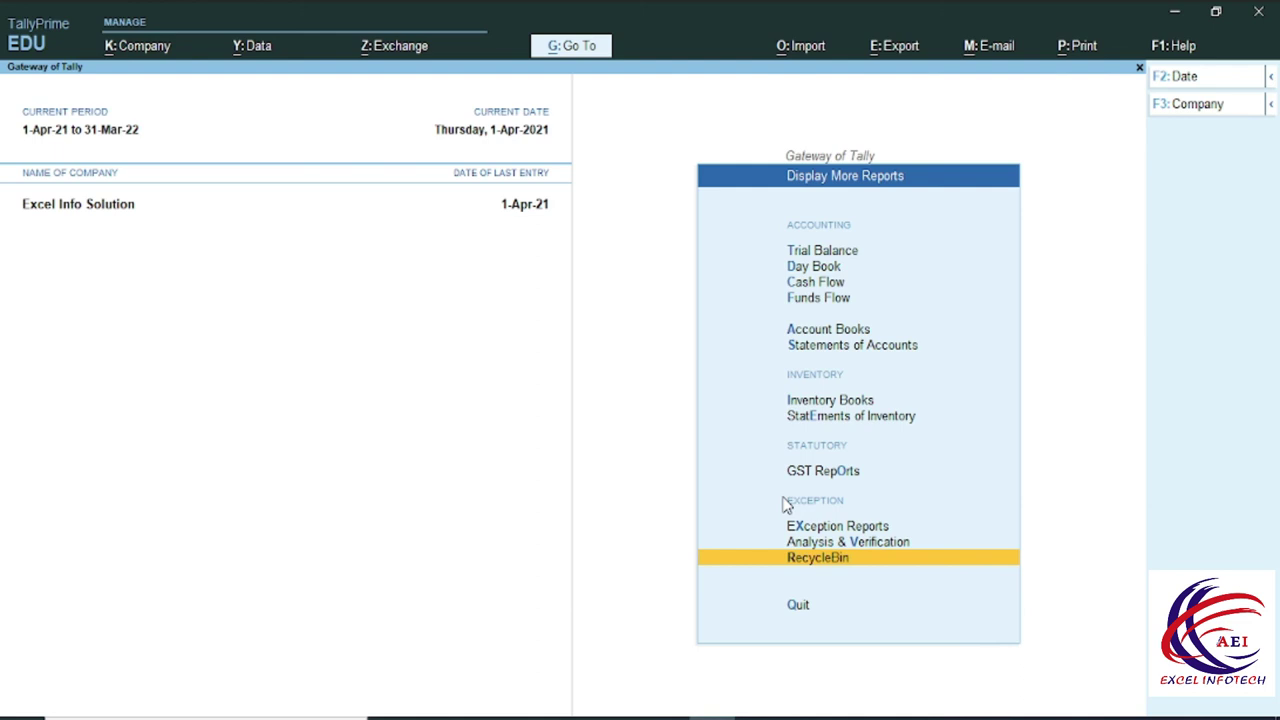